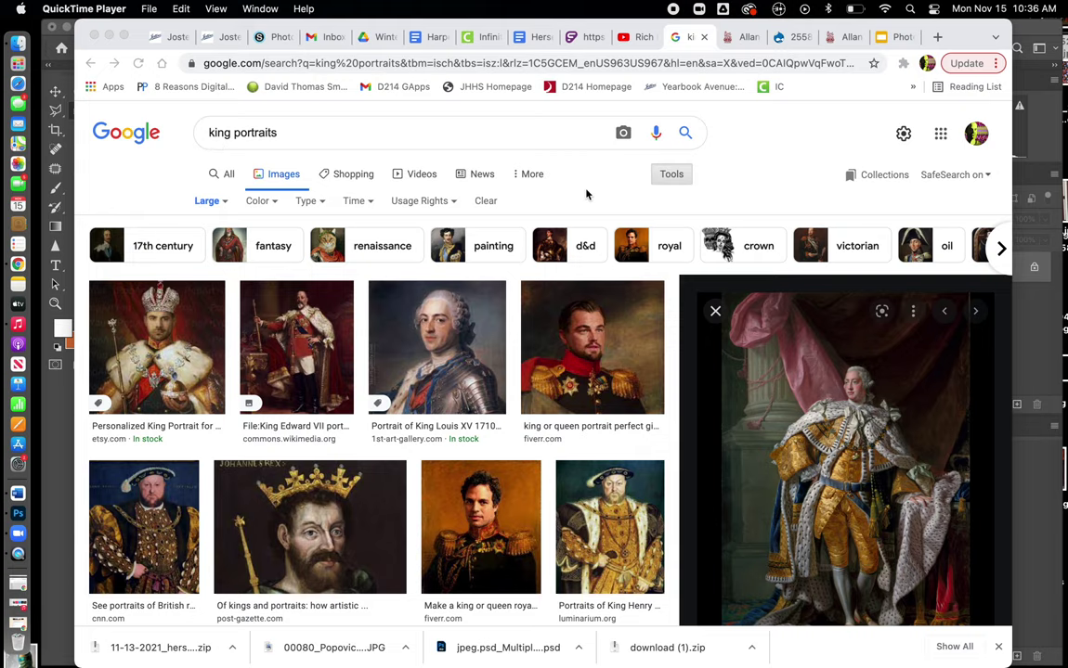
Reset the size filter on the king portraits image results to Any size.
click(677, 176)
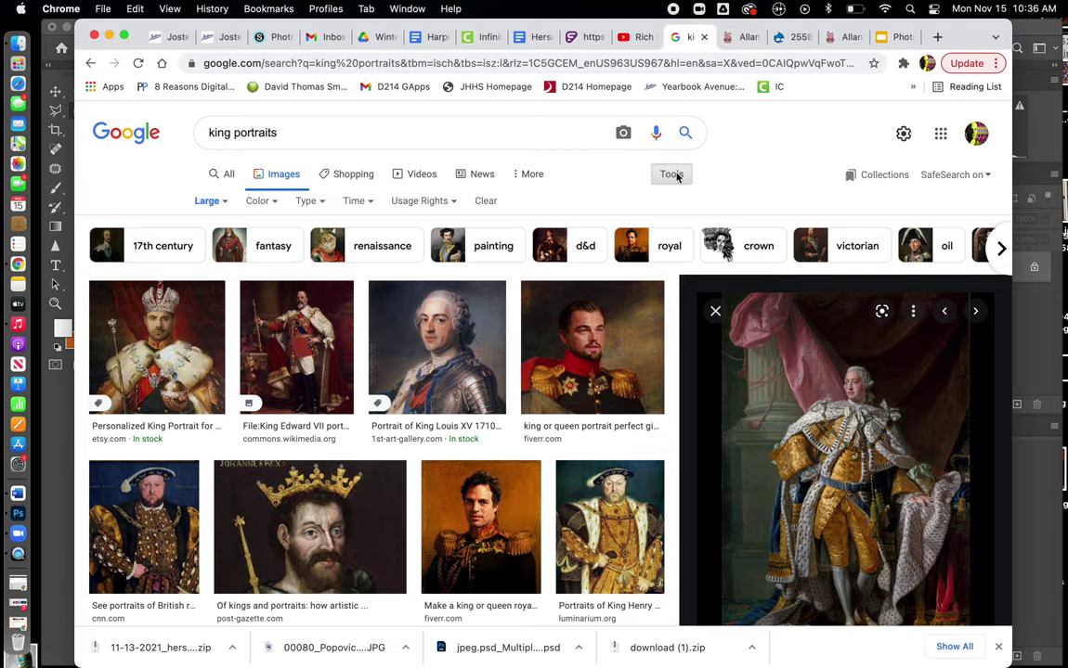
click(677, 176)
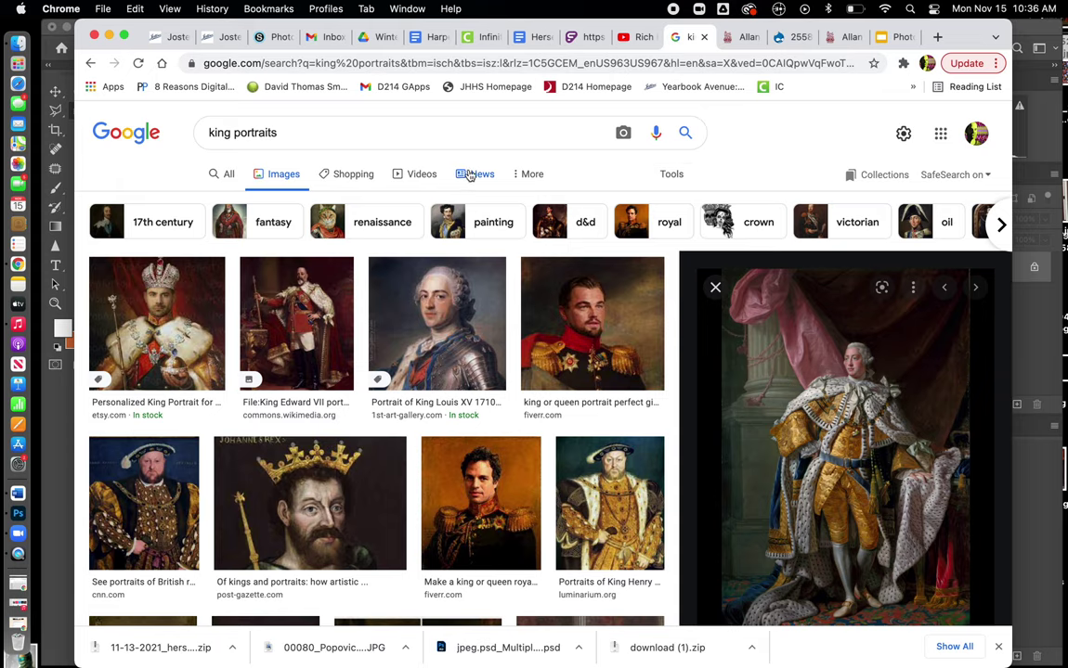
click(675, 177)
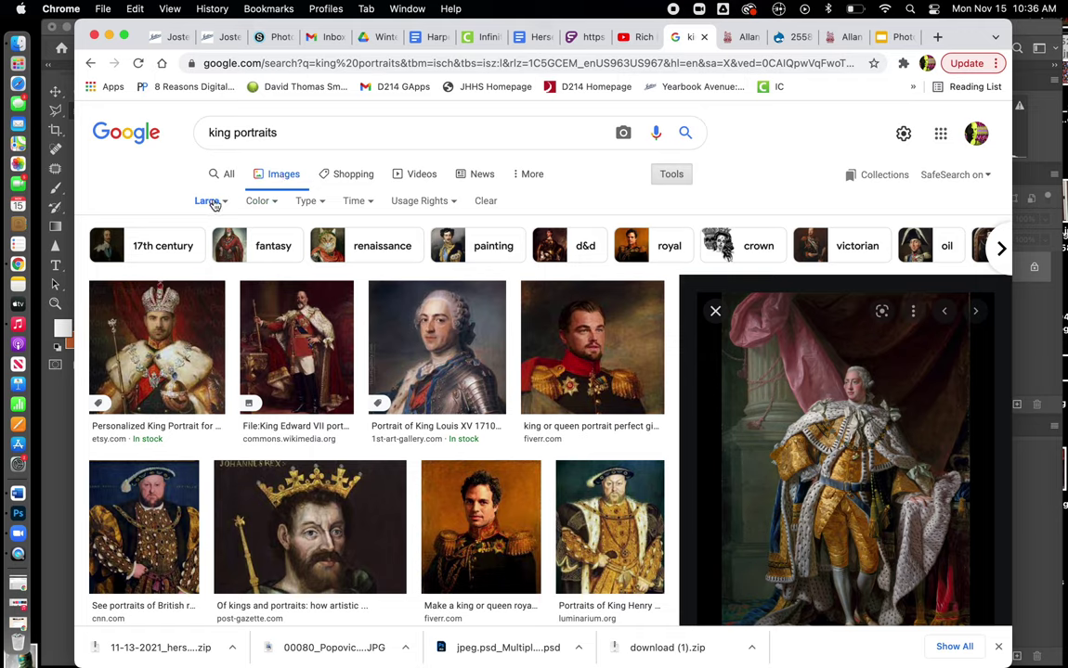
click(210, 201)
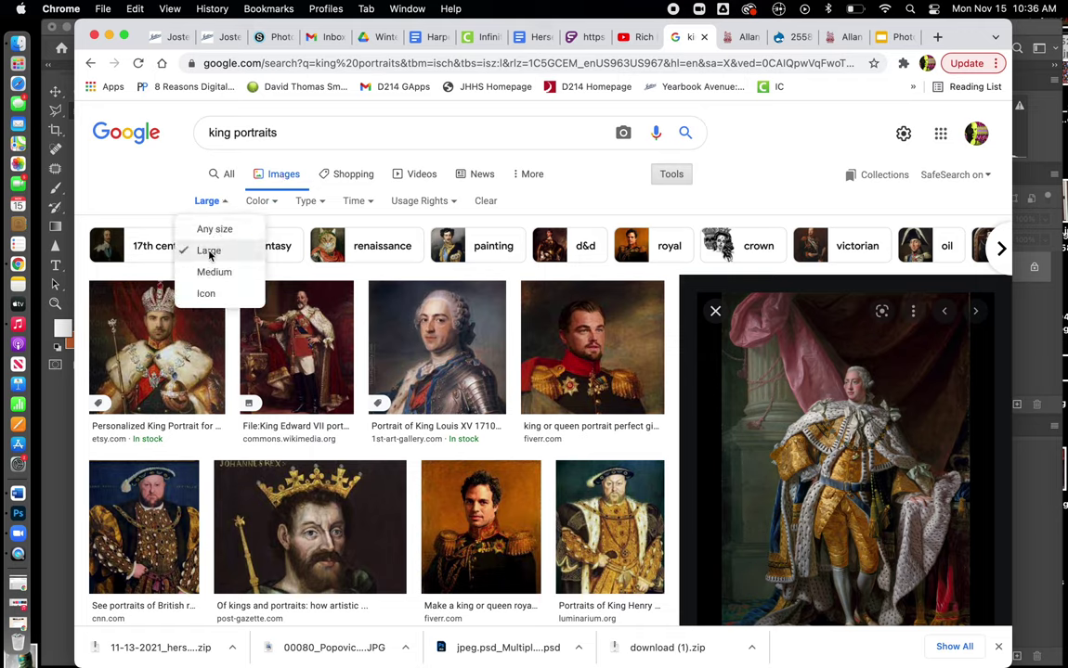
click(226, 231)
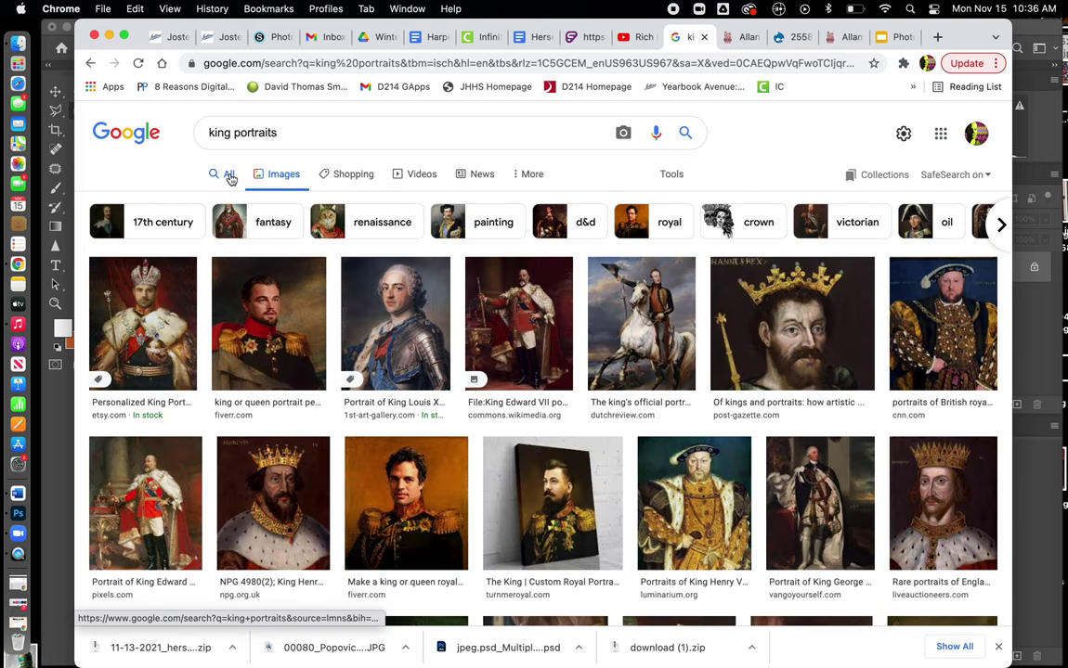
click(231, 177)
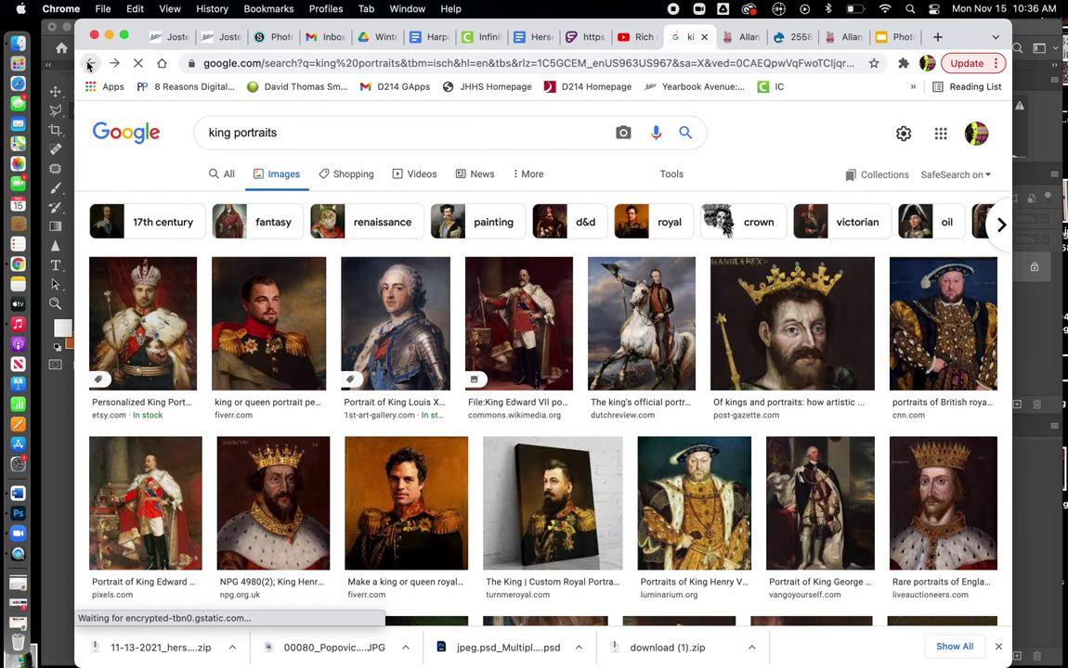
click(90, 63)
Filter the king portraits image results to Large size.
click(673, 175)
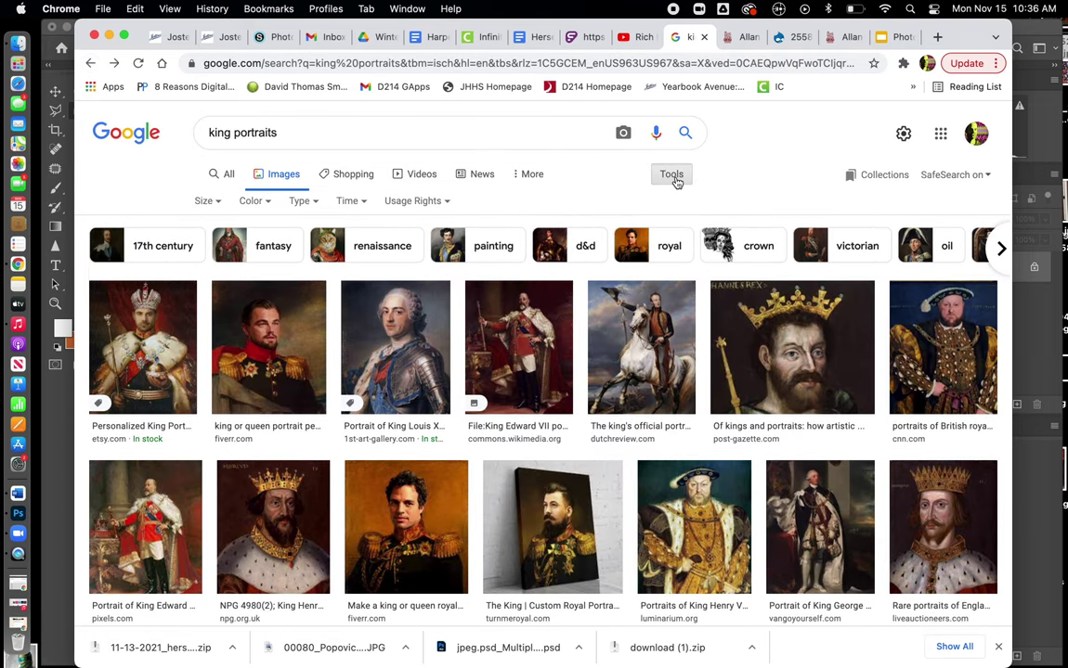
click(200, 200)
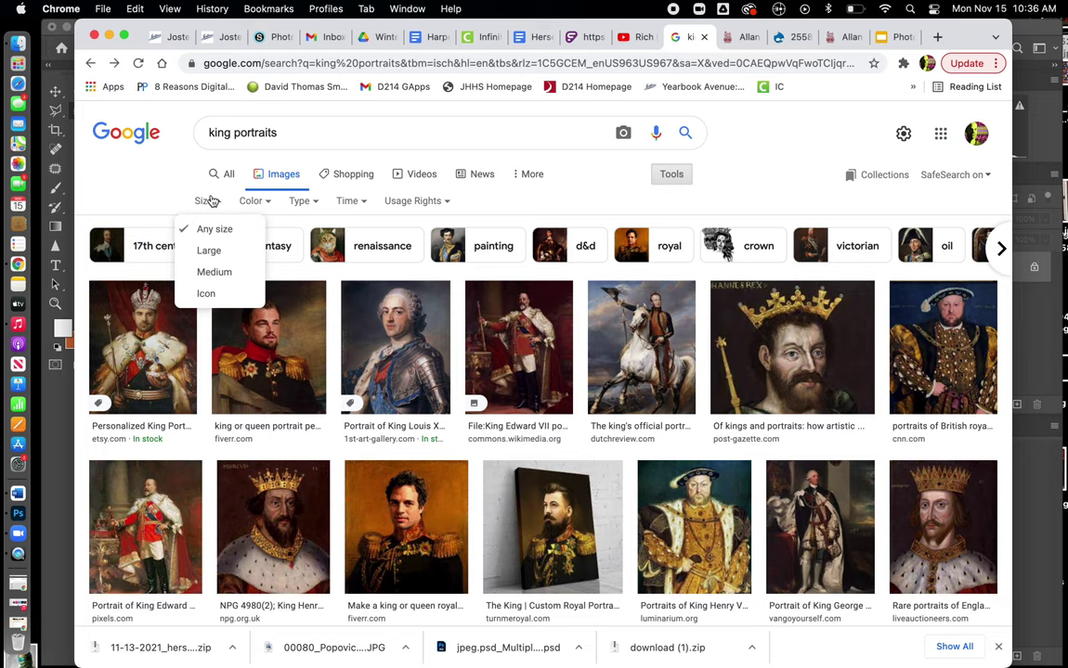
click(210, 252)
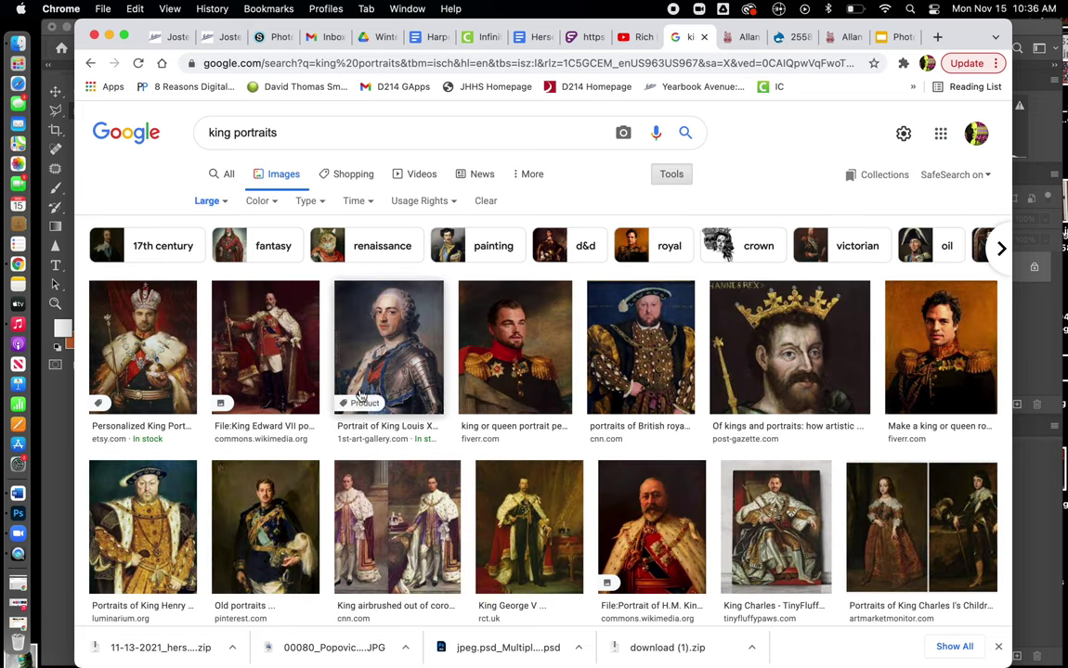
Find Allan Ramsay's George III portrait in the image results and open its Royal Collection Trust page.
scroll(434, 476, down, 5)
scroll(434, 475, down, 2)
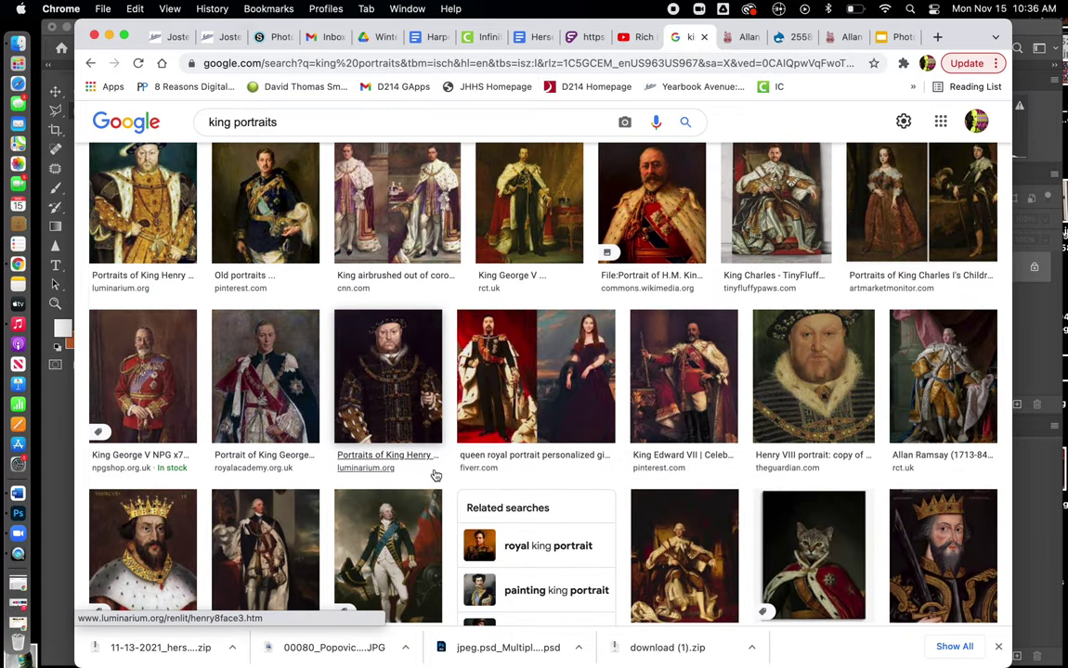
click(924, 401)
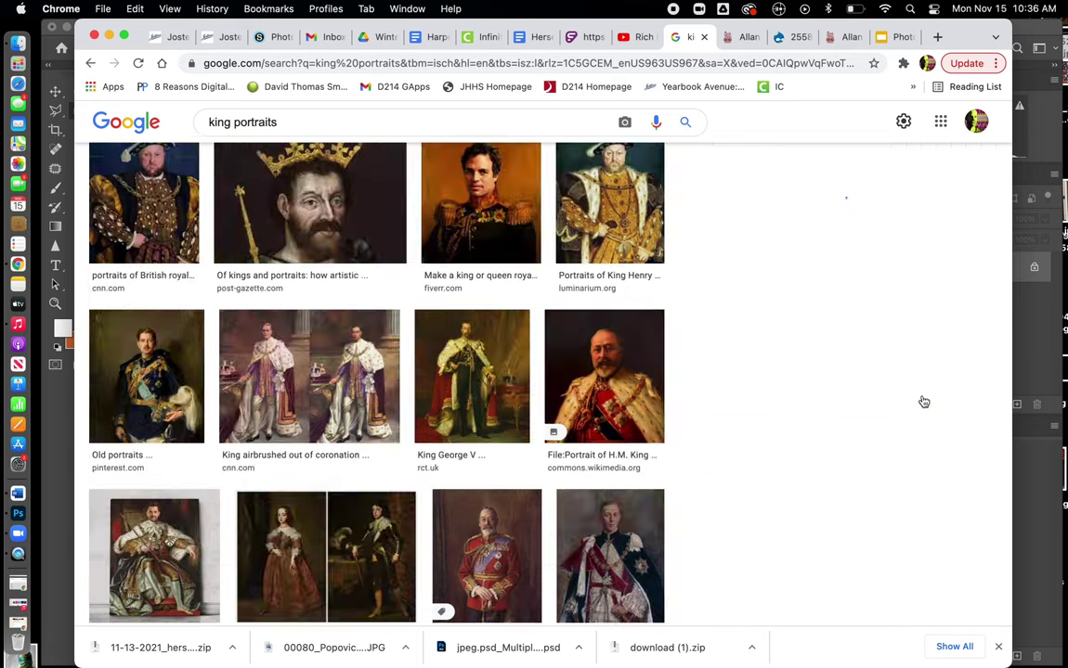
scroll(899, 580, down, 2)
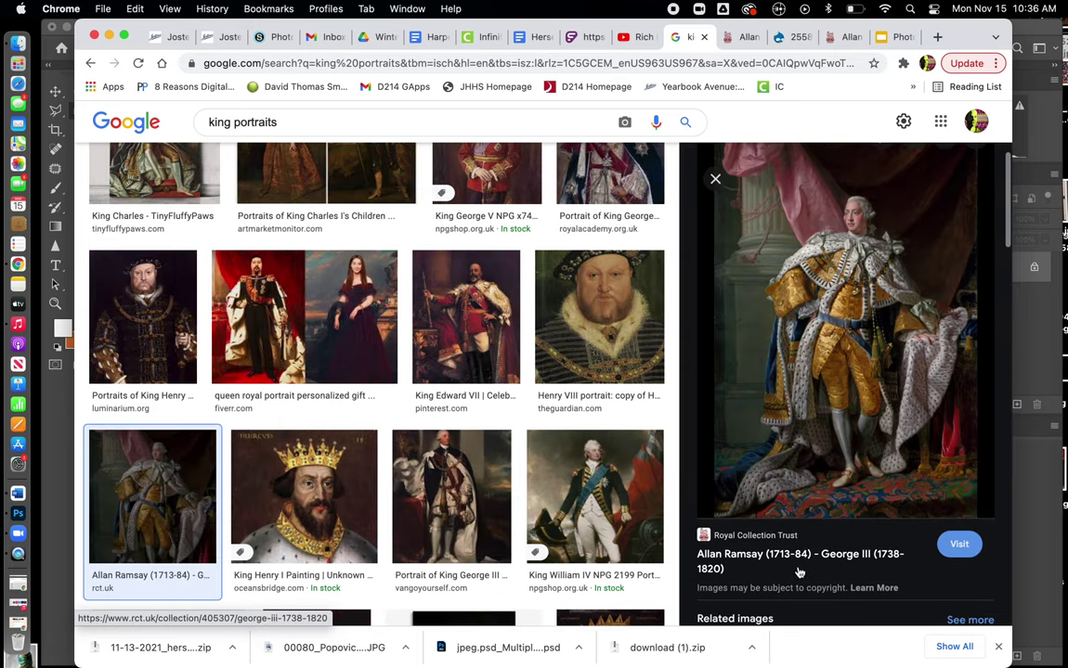
scroll(899, 580, down, 3)
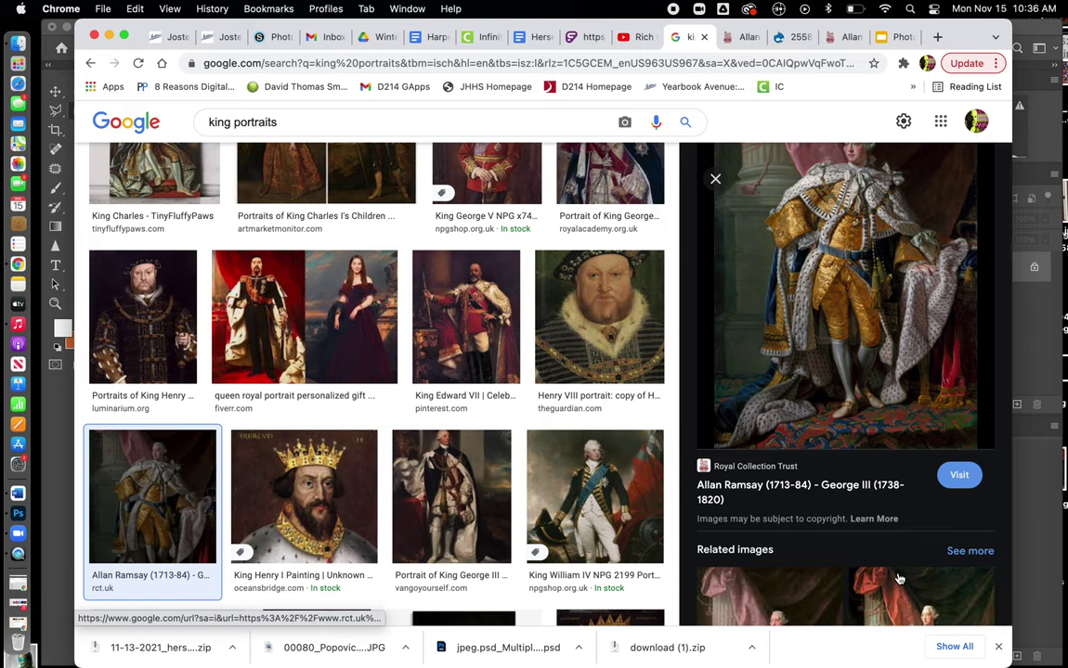
scroll(906, 323, up, 3)
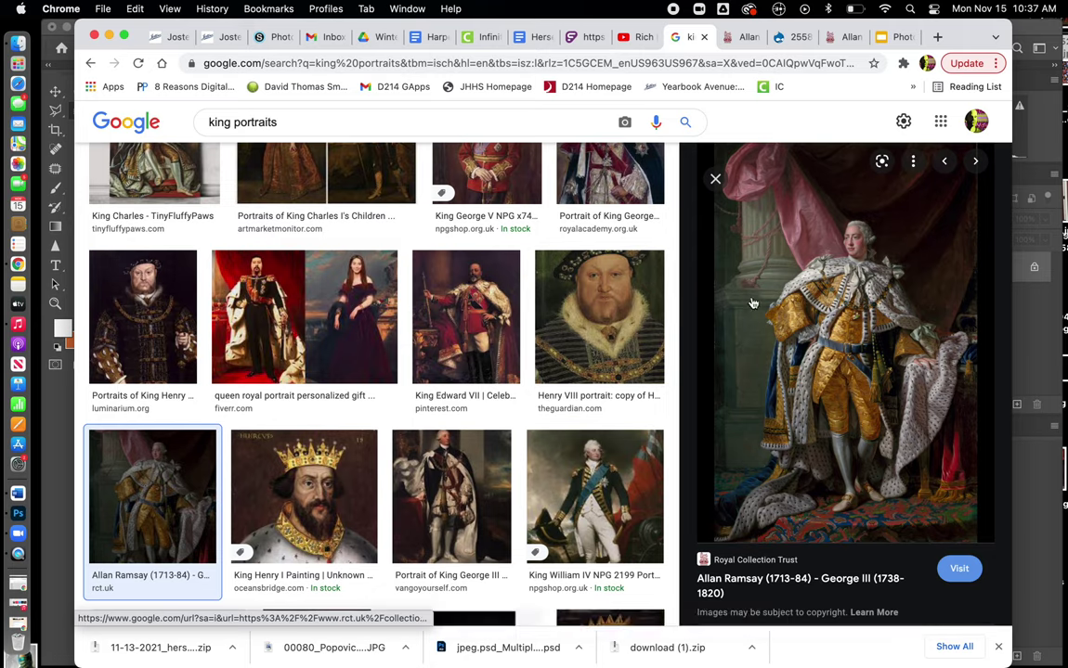
click(959, 569)
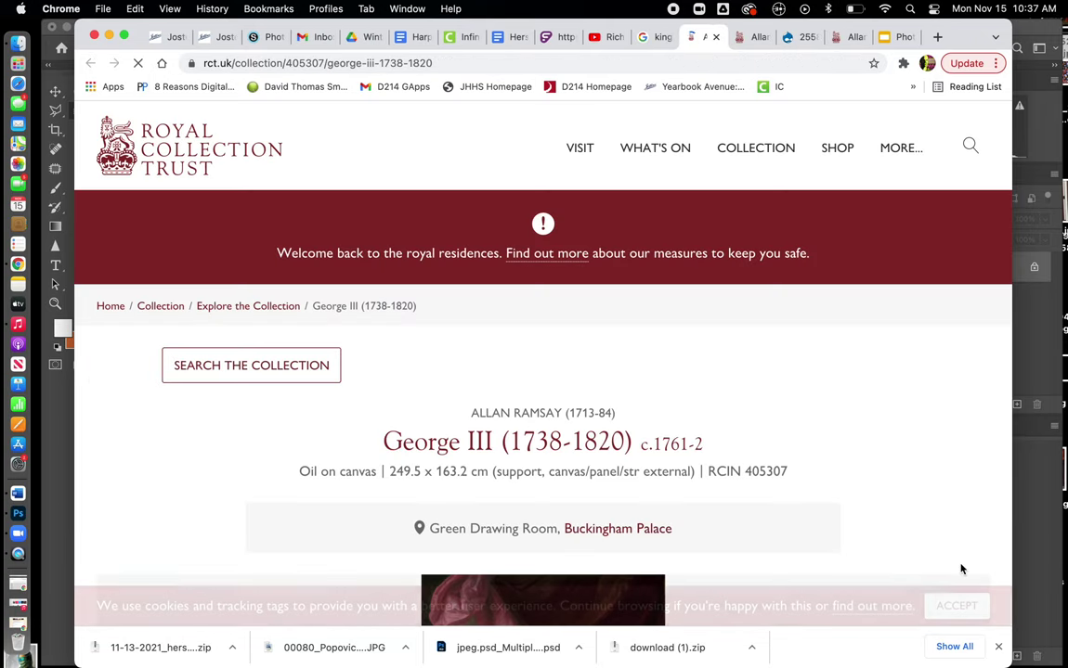
Open the full-size JPG of the George III portrait from its collection page.
scroll(727, 460, down, 3)
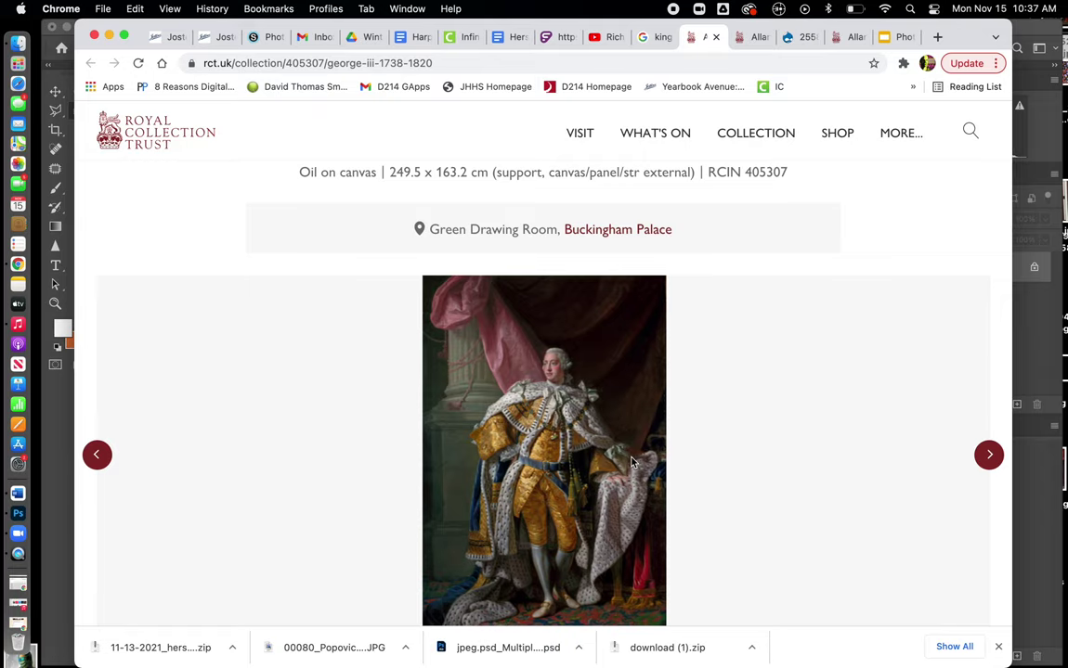
scroll(567, 411, down, 2)
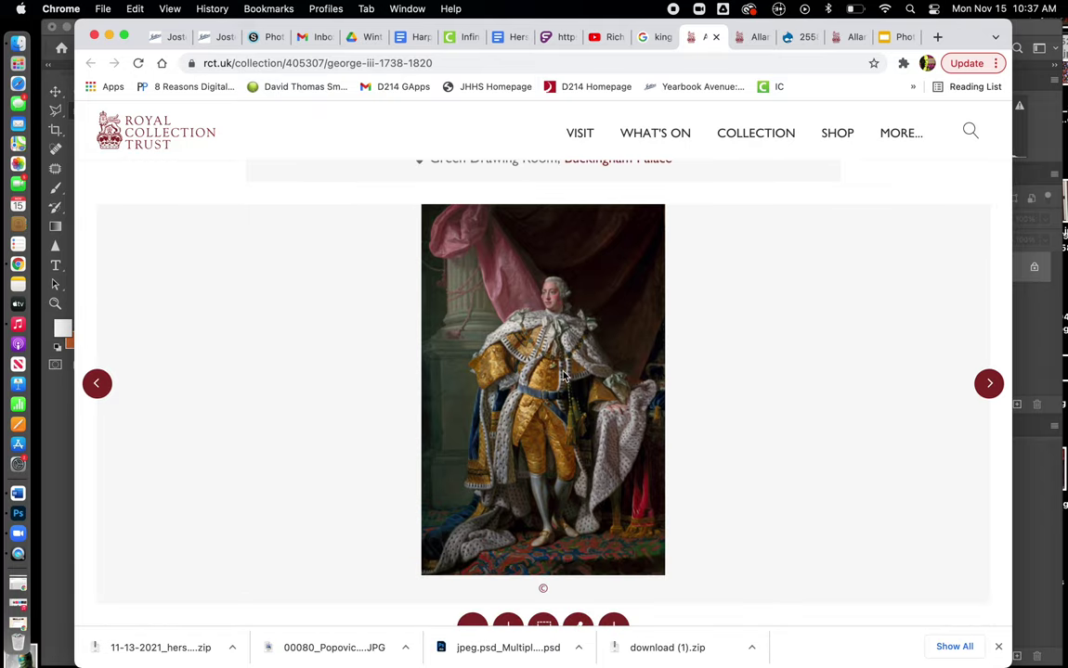
scroll(563, 375, down, 2)
click(614, 538)
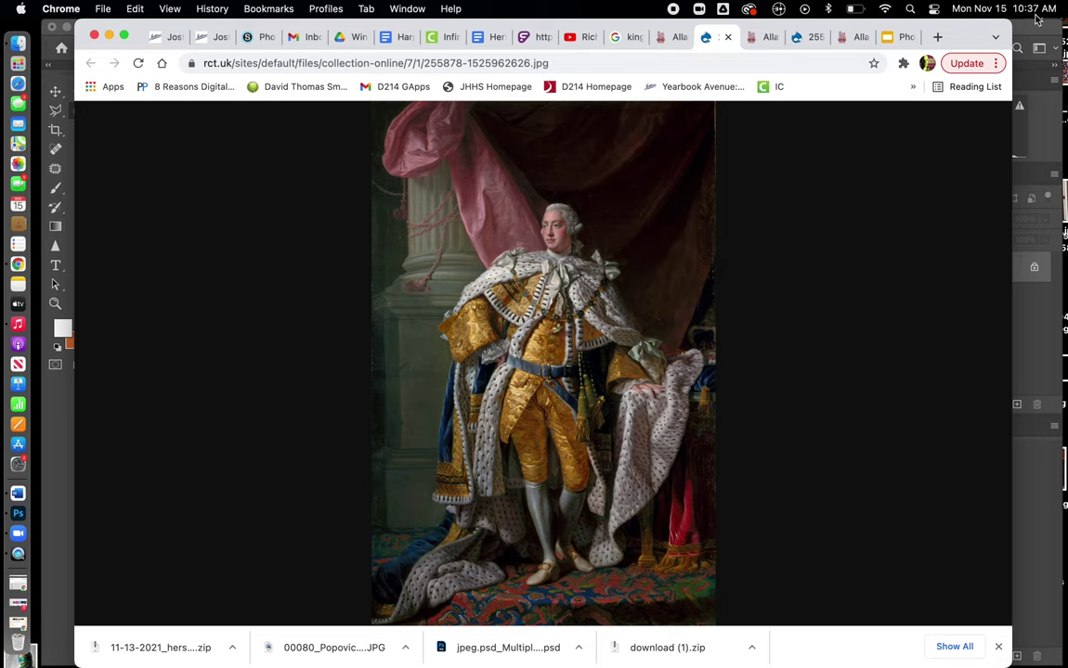
key(super+Tab)
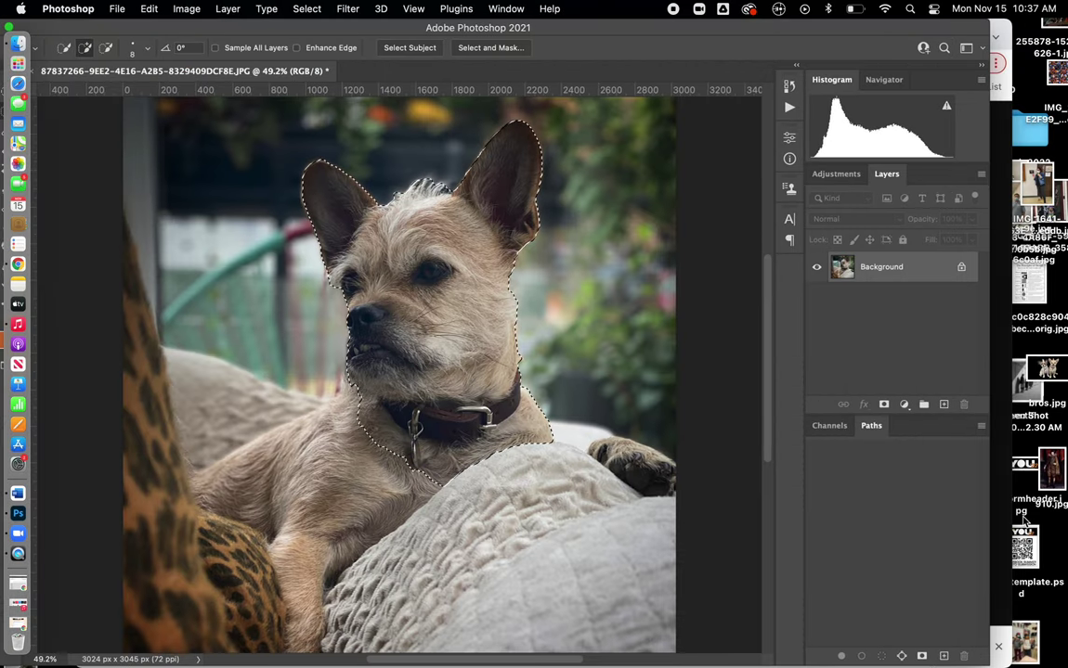
drag(1054, 33, 150, 376)
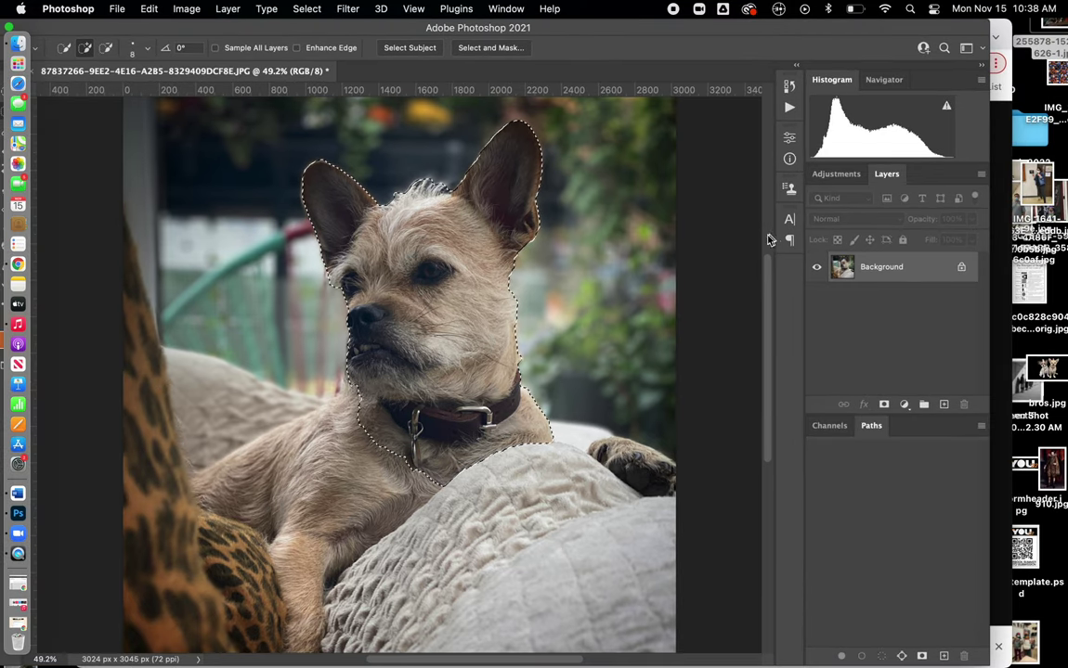
drag(1055, 36, 17, 516)
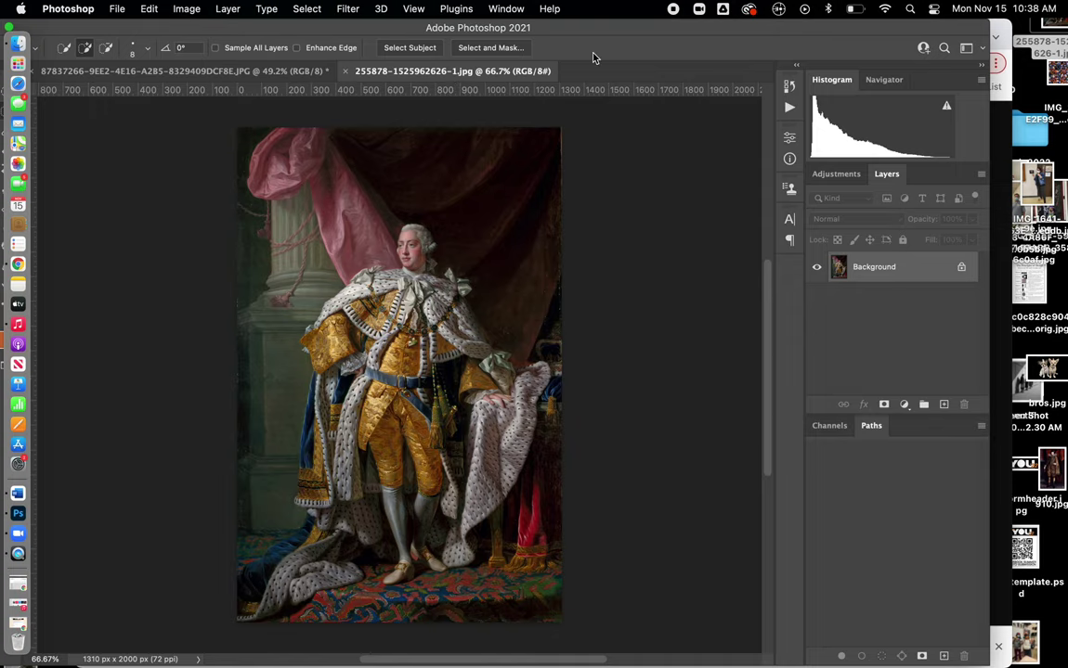
drag(650, 32, 731, 32)
Open the dog photo's head selection in Select and Mask and apply Refine Hair, checking the fur on top of the head up close.
click(345, 72)
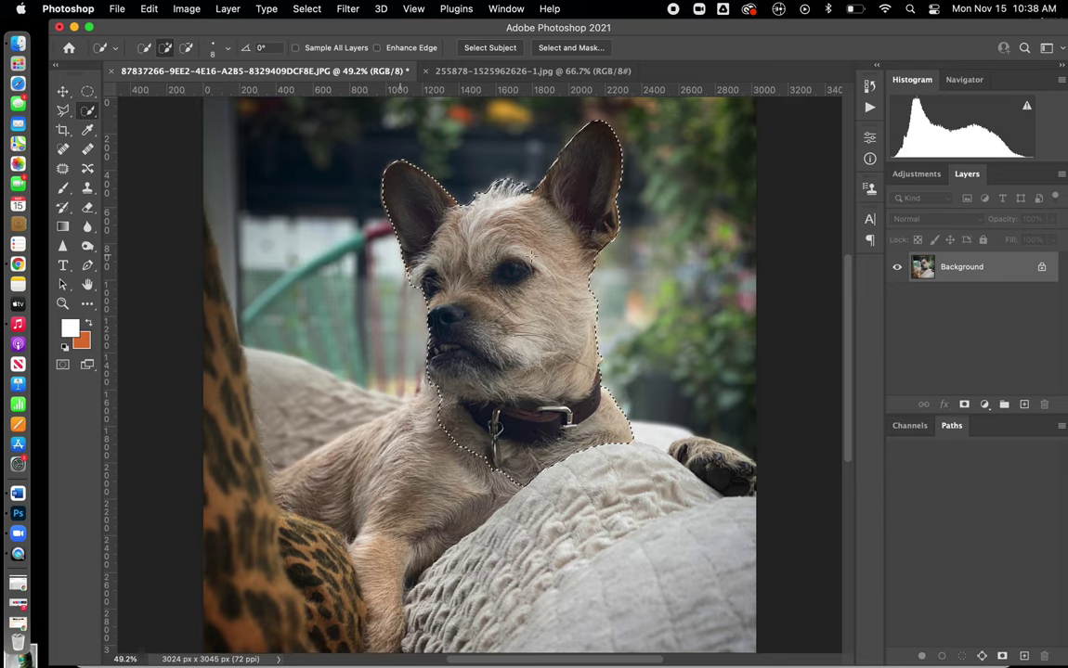
click(555, 50)
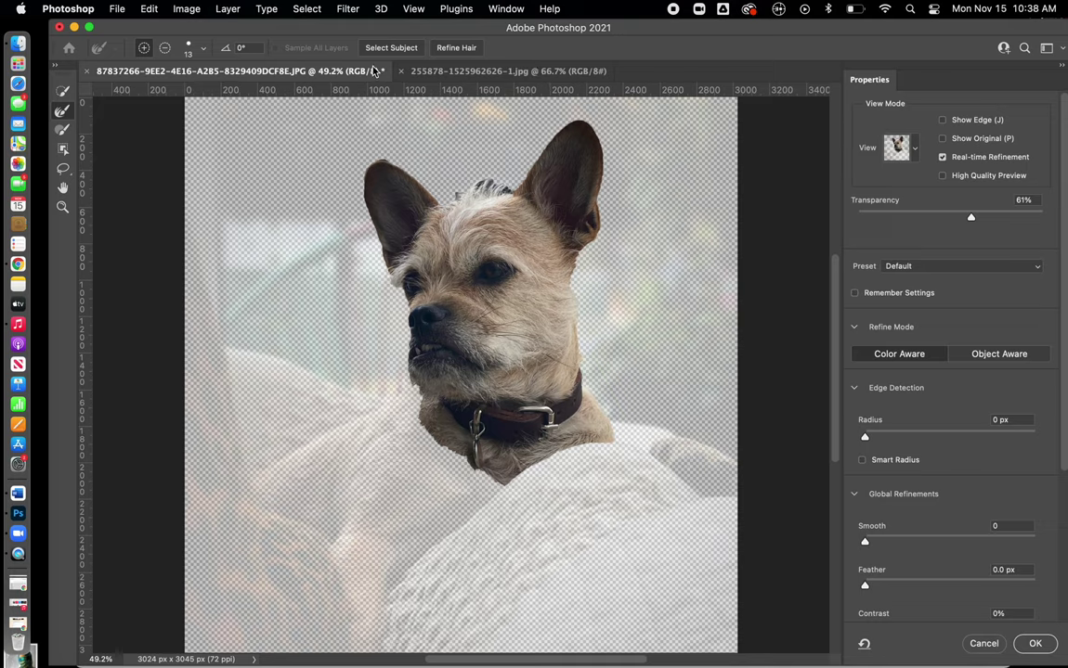
click(455, 48)
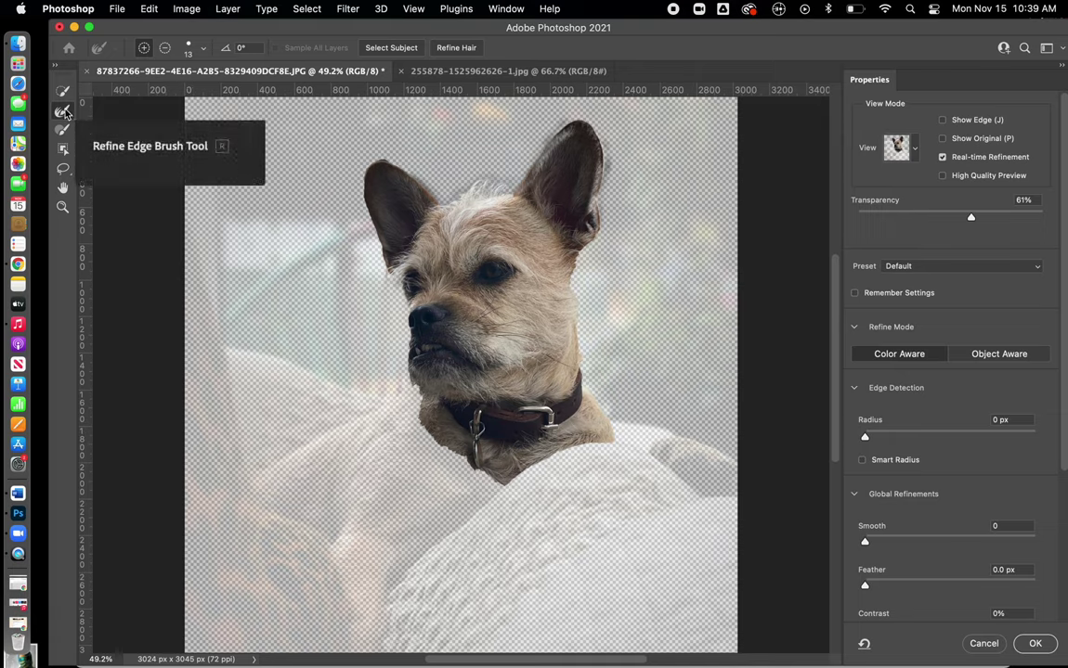
click(62, 210)
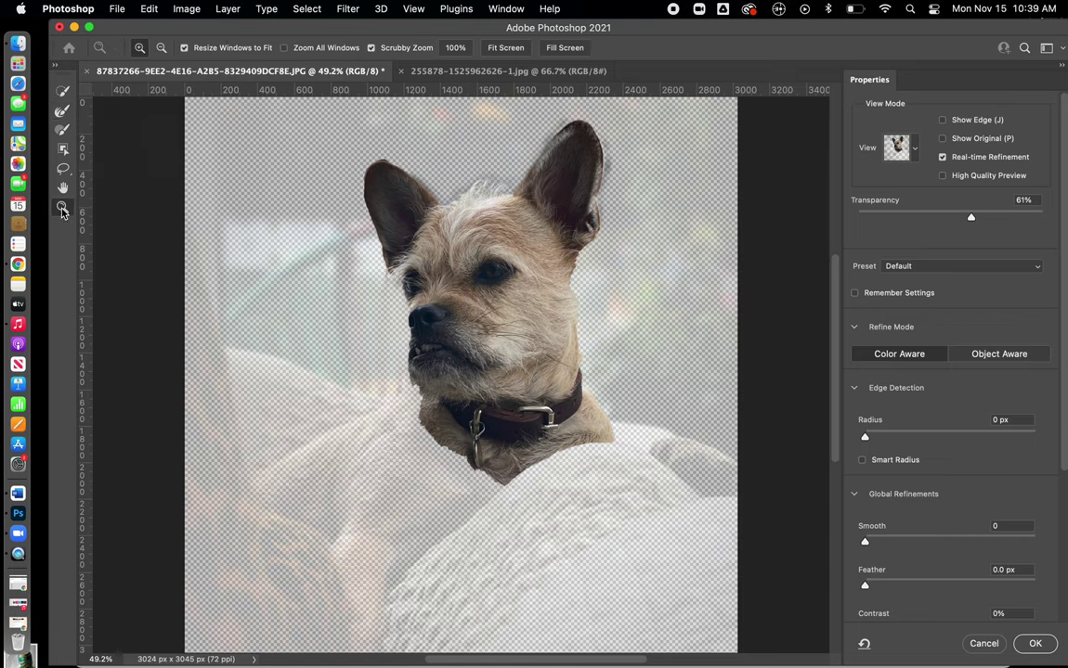
click(479, 196)
click(479, 195)
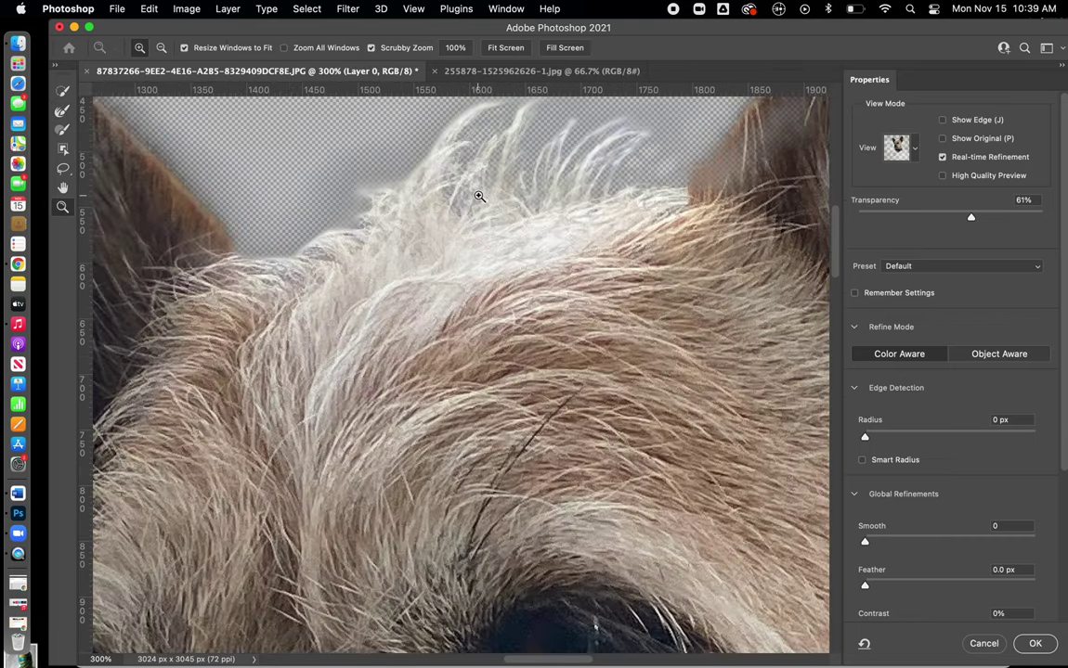
click(479, 196)
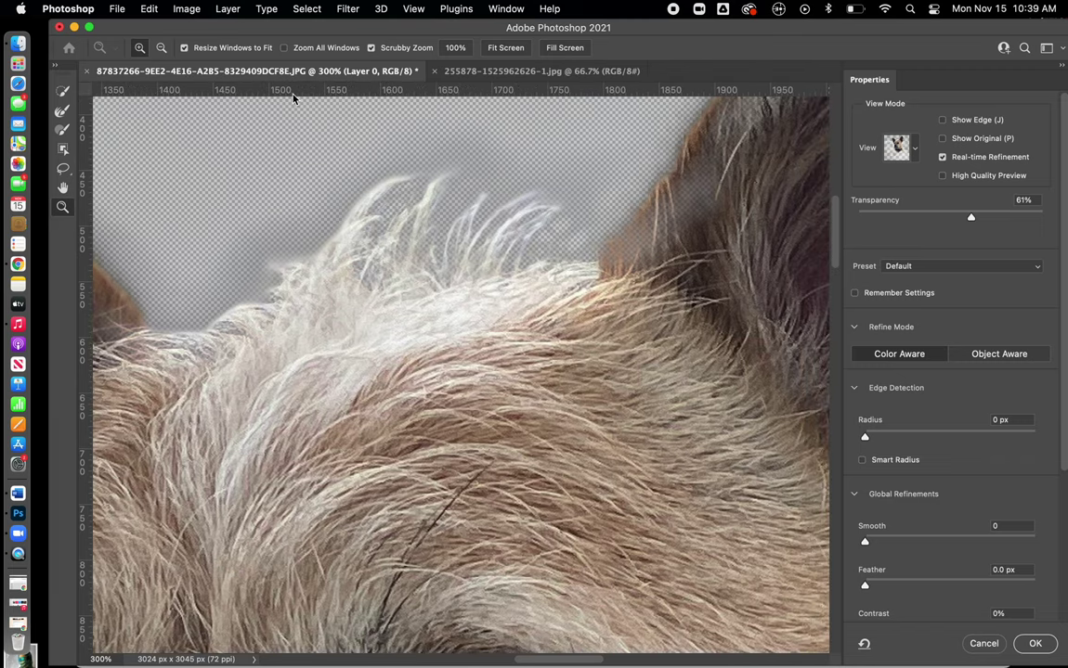
Undo the hair refinement and paint over part of the fur tuft on the dog's head with the Refine Edge Brush.
click(149, 9)
click(158, 28)
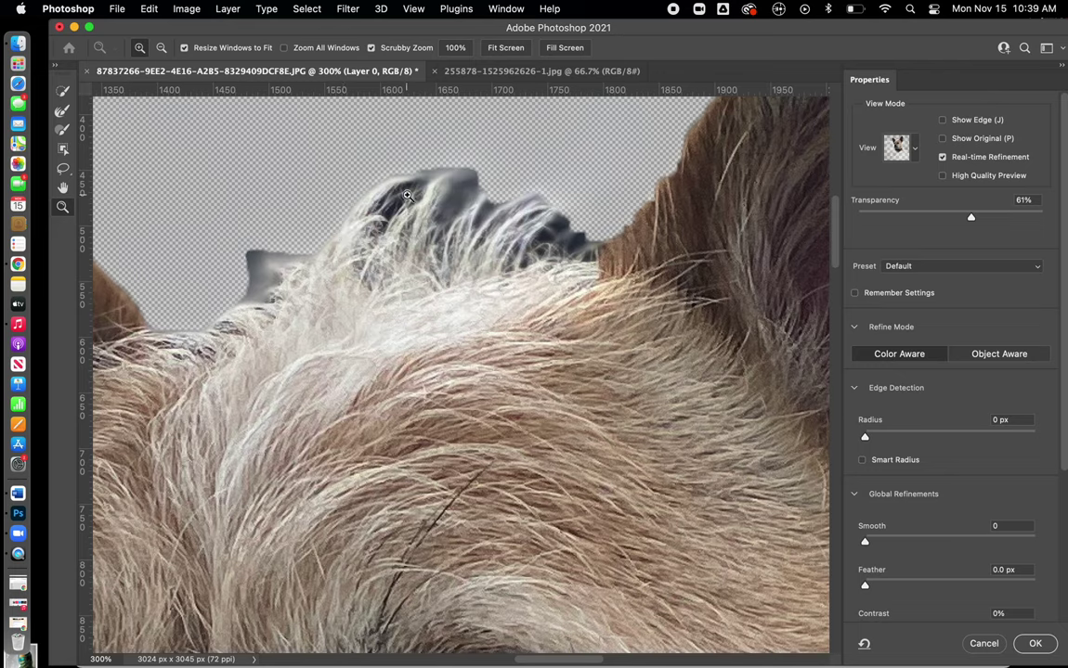
click(62, 110)
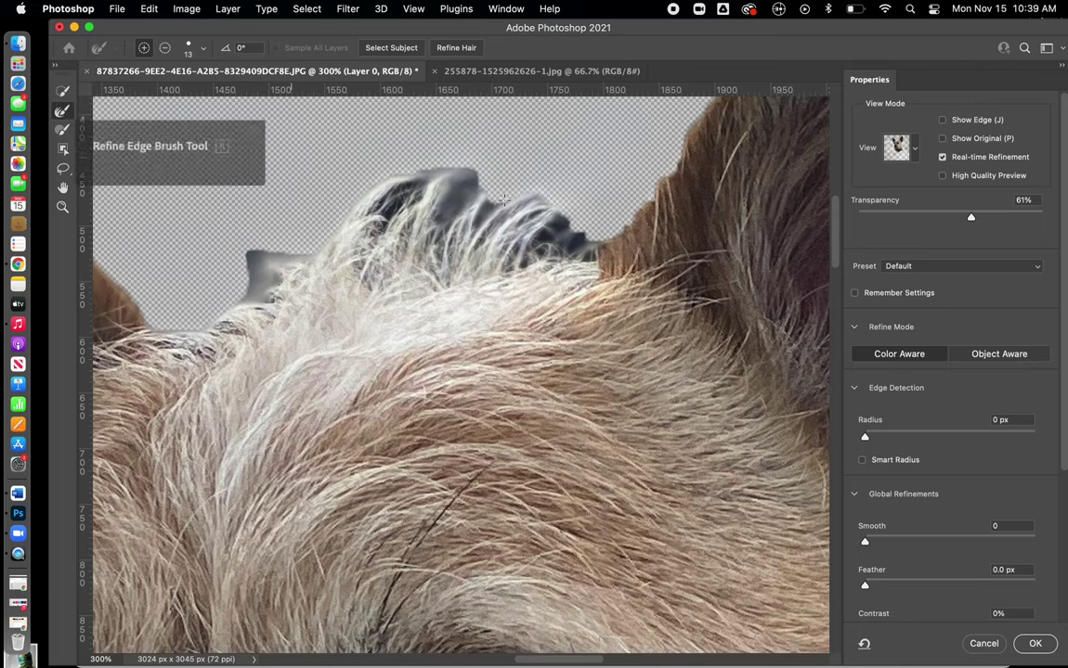
mouse_move(470, 176)
mouse_down()
mouse_move(418, 165)
mouse_move(407, 186)
mouse_move(413, 172)
mouse_move(455, 170)
mouse_move(380, 160)
mouse_move(341, 195)
mouse_move(367, 172)
mouse_move(413, 181)
mouse_up()
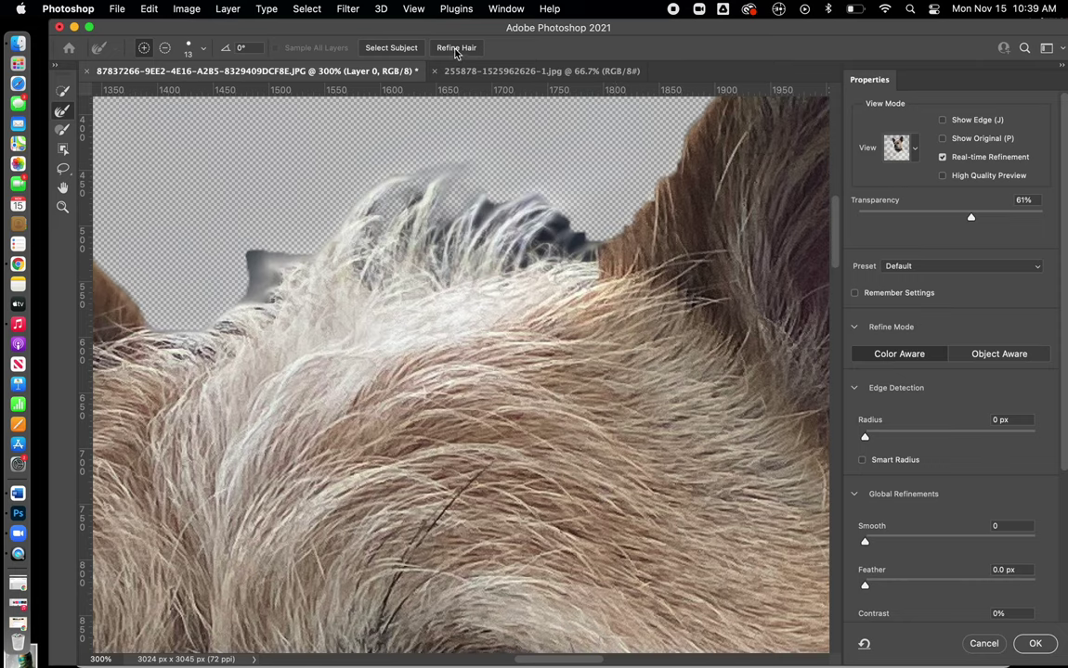
Apply Refine Hair to the dog's head selection and accept the Select and Mask result.
click(456, 49)
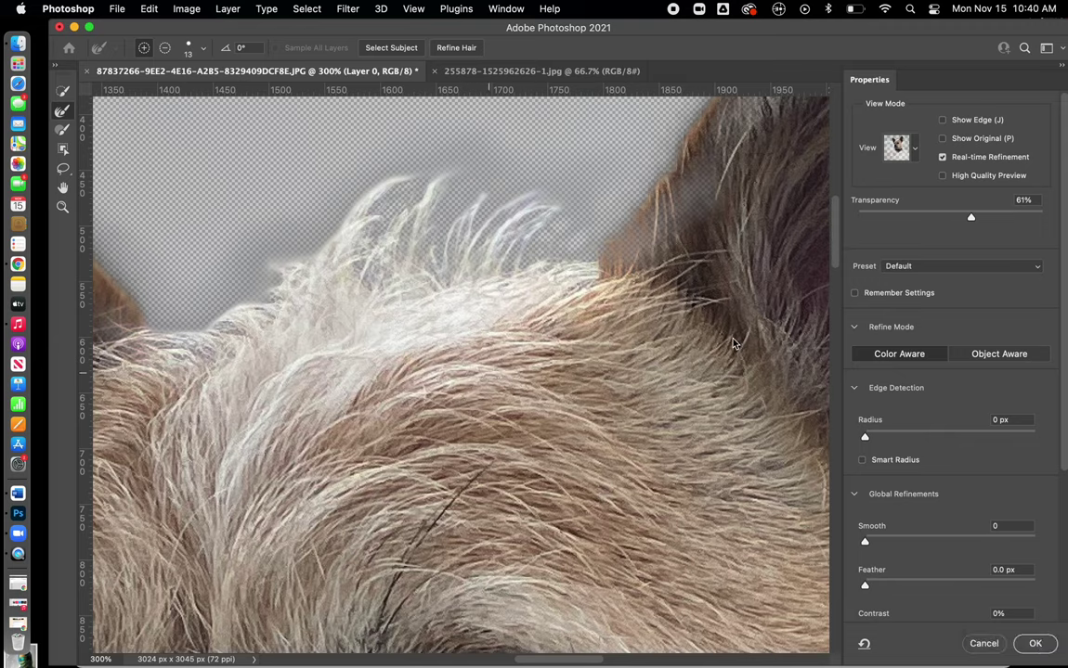
click(1033, 643)
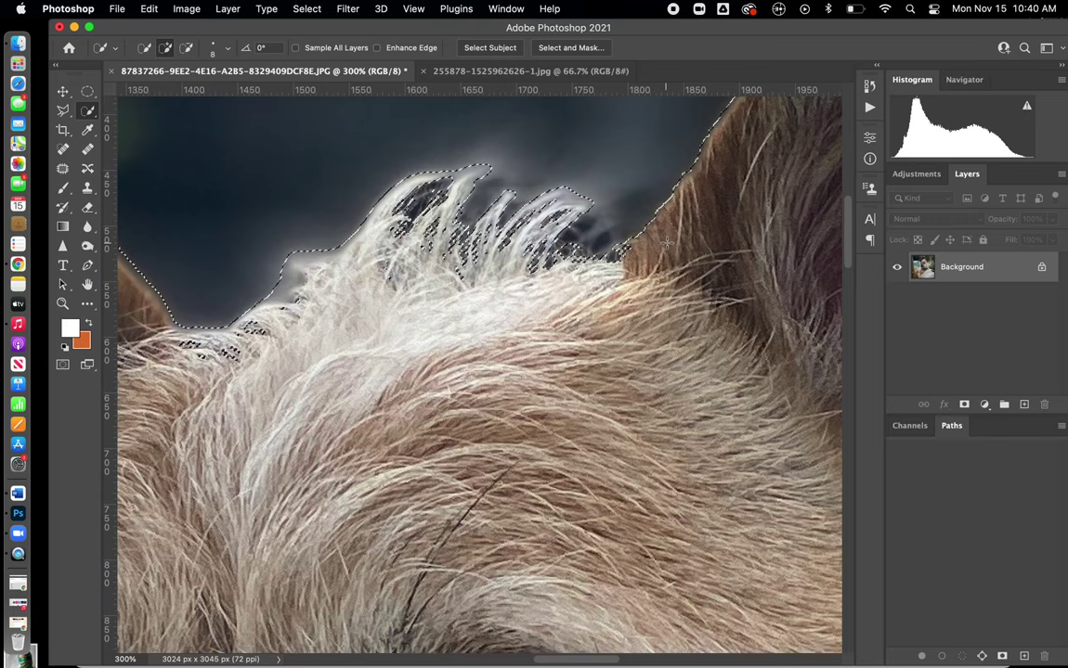
Touch up the fur edge beside the dog's left-hand eye with the Refine Edge Brush in Select and Mask and accept the result.
scroll(617, 259, left, 10)
scroll(617, 259, down, 5)
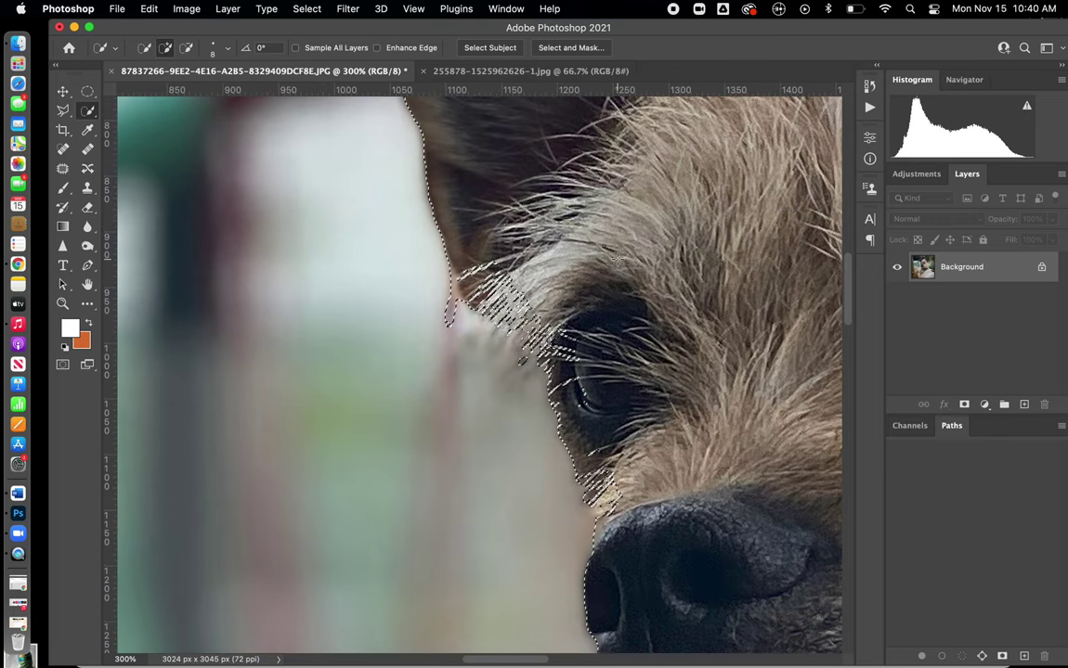
scroll(517, 313, right, 4)
scroll(517, 312, right, 3)
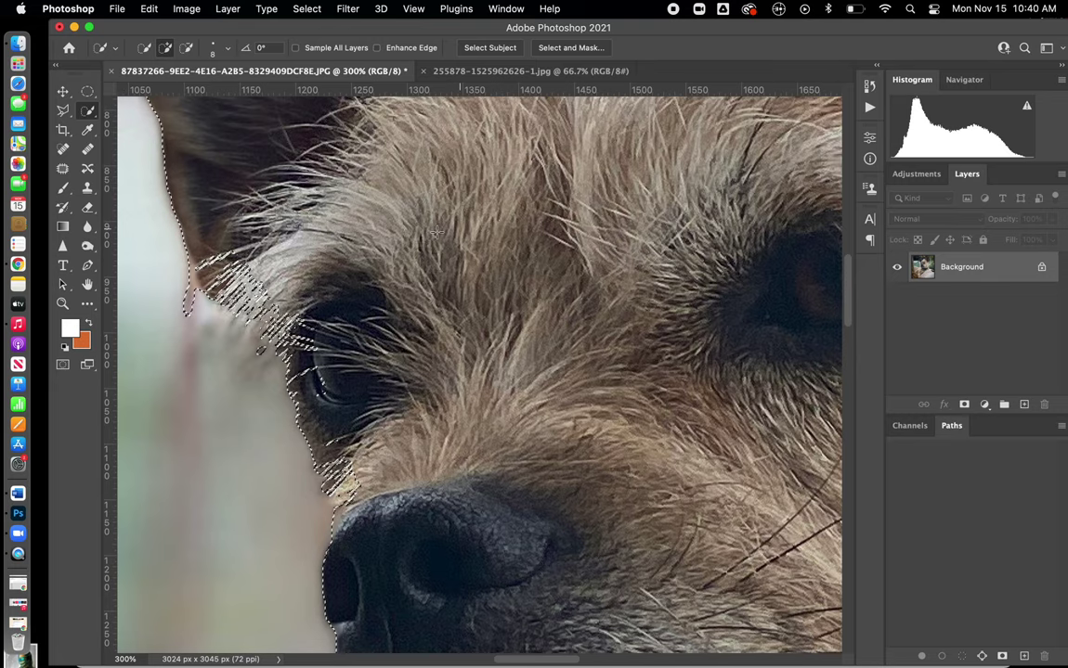
click(569, 49)
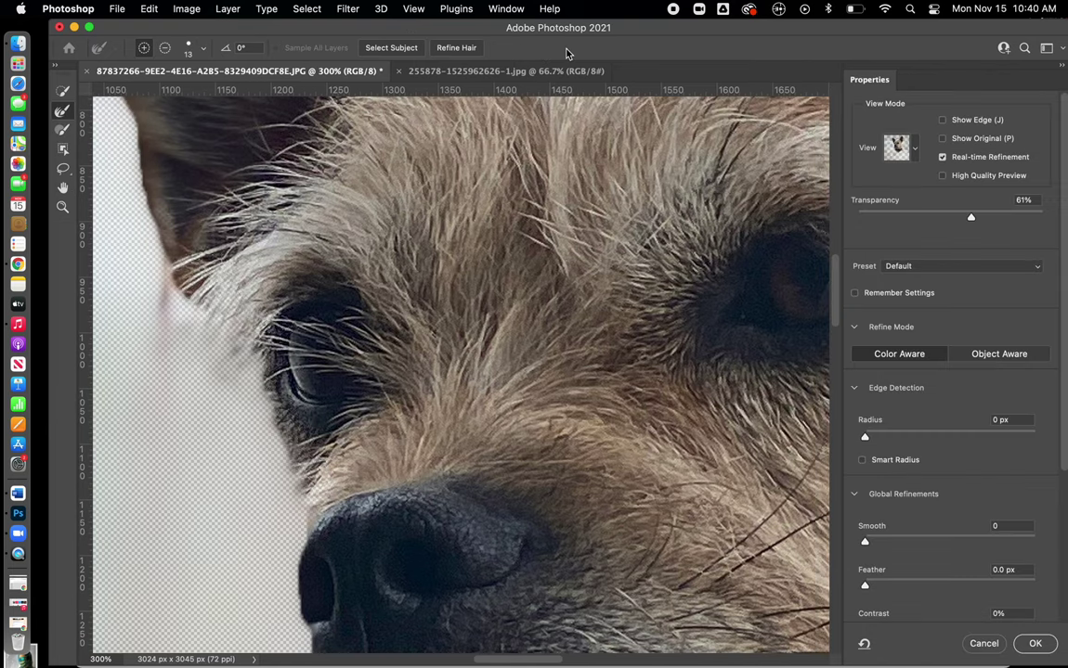
click(71, 116)
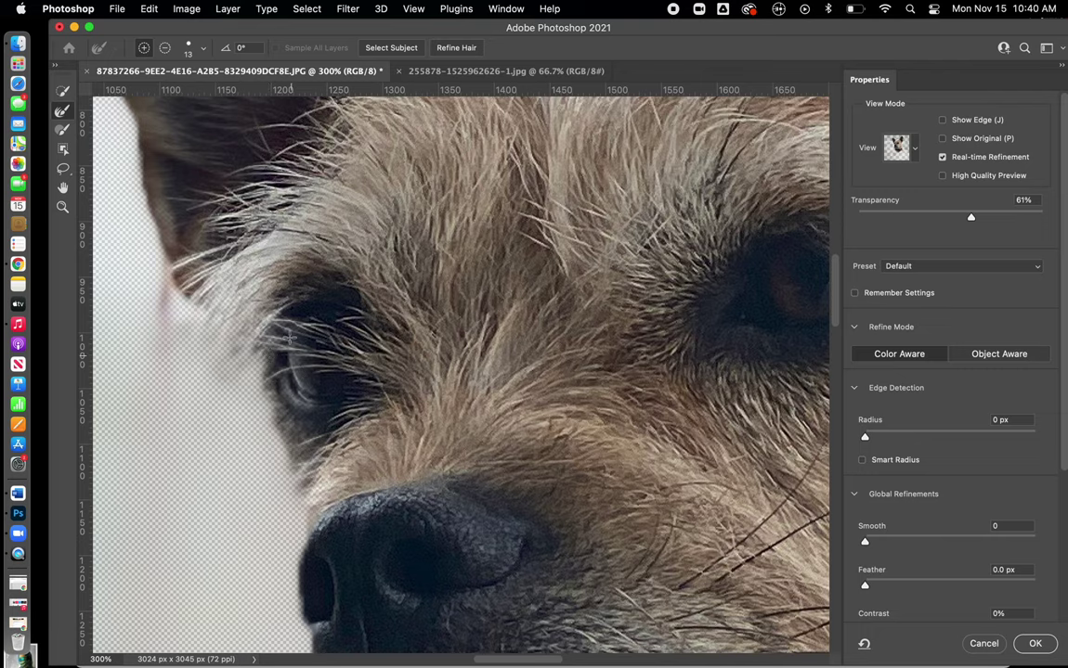
click(1034, 643)
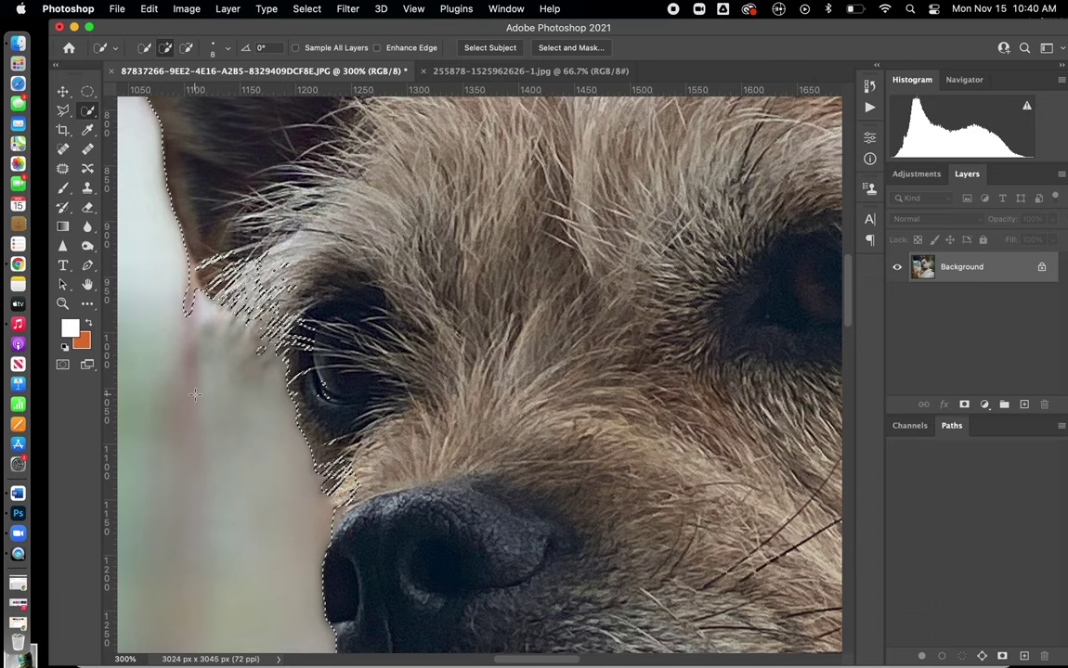
Enter Quick Mask mode and paint white with the Brush over the masked fur beside the left-hand eye and above the nose.
click(62, 365)
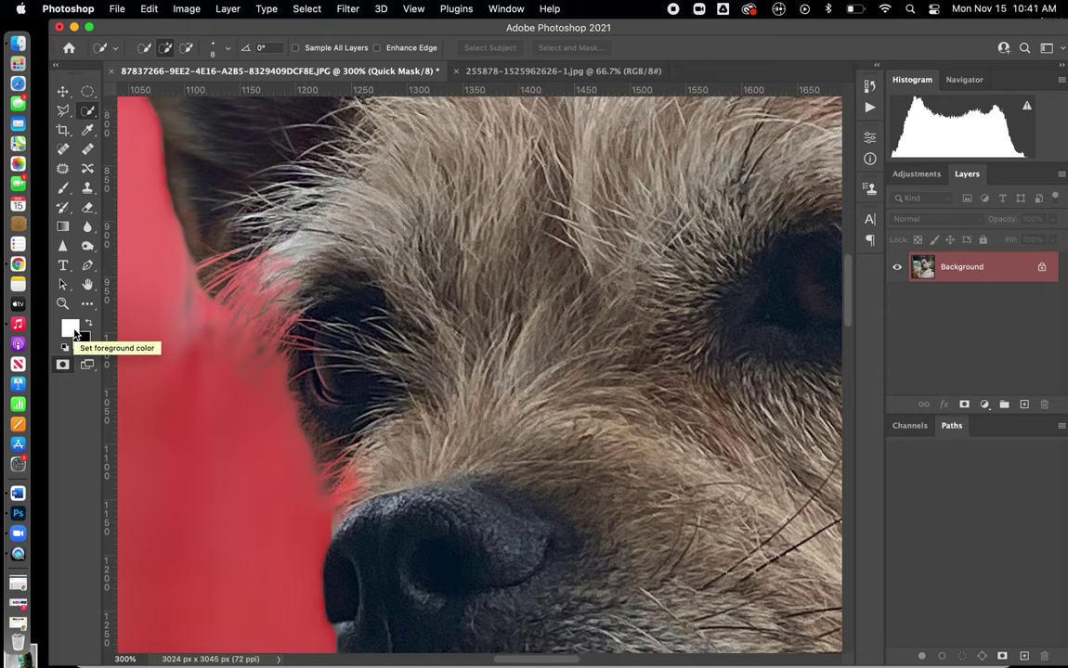
click(63, 189)
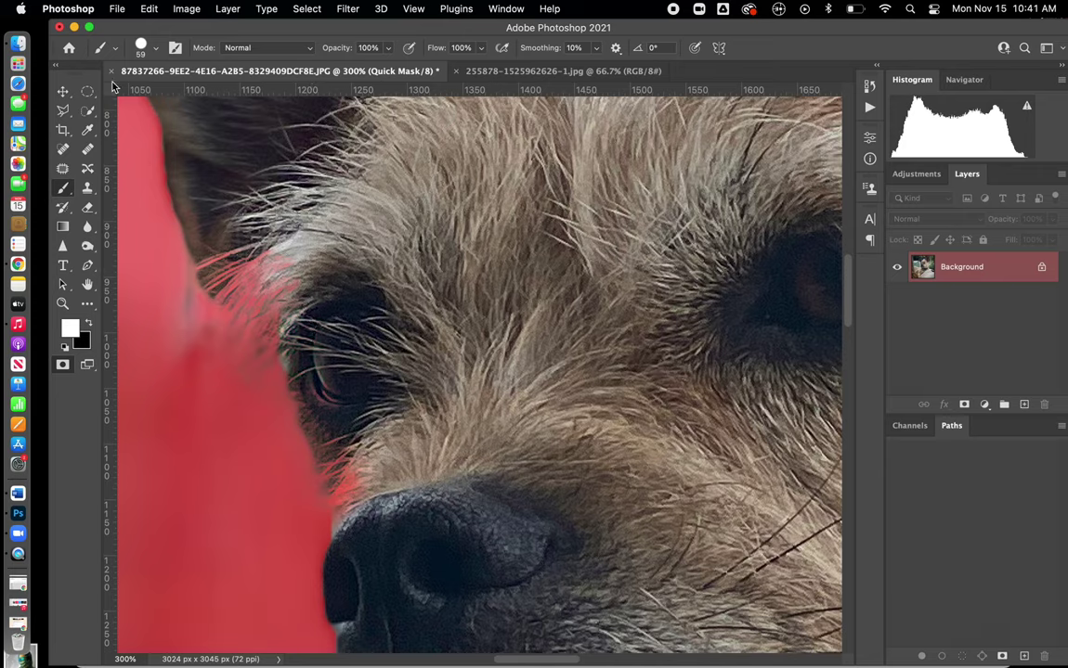
mouse_move(297, 292)
mouse_down()
mouse_move(306, 321)
mouse_move(283, 334)
mouse_move(345, 435)
mouse_move(311, 409)
mouse_move(310, 450)
mouse_move(357, 474)
mouse_move(311, 278)
mouse_move(252, 252)
mouse_move(269, 246)
mouse_move(262, 267)
mouse_move(191, 223)
mouse_move(213, 274)
mouse_move(260, 277)
mouse_move(279, 311)
mouse_up()
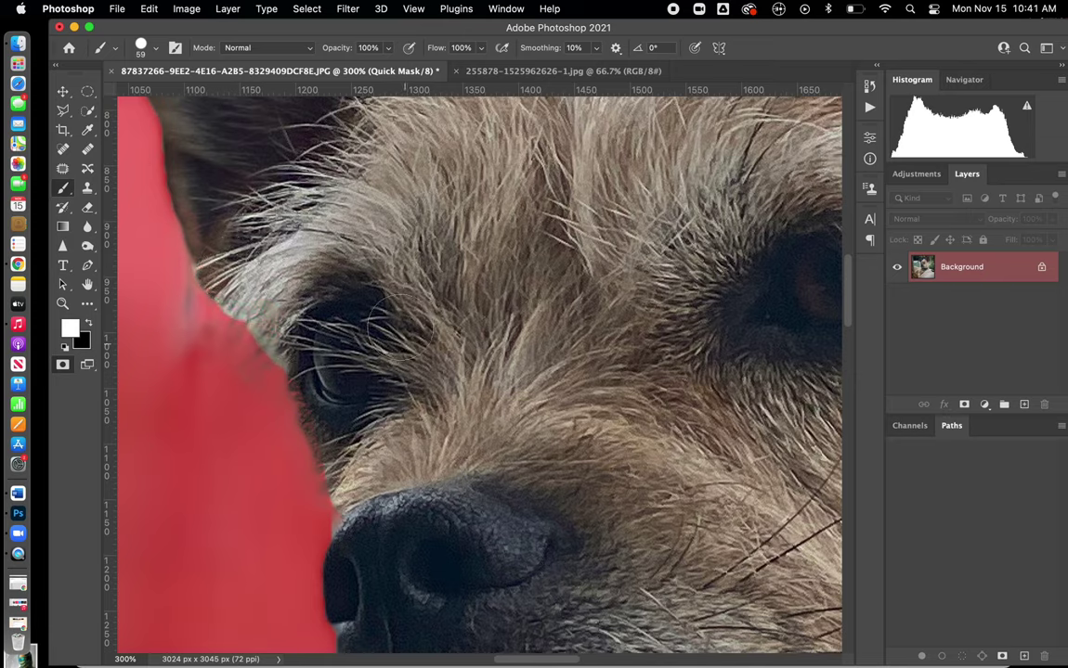
Paint black in the Quick Mask over the stray sliver of background above the tip of the left-hand ear.
scroll(386, 214, up, 10)
scroll(386, 215, left, 2)
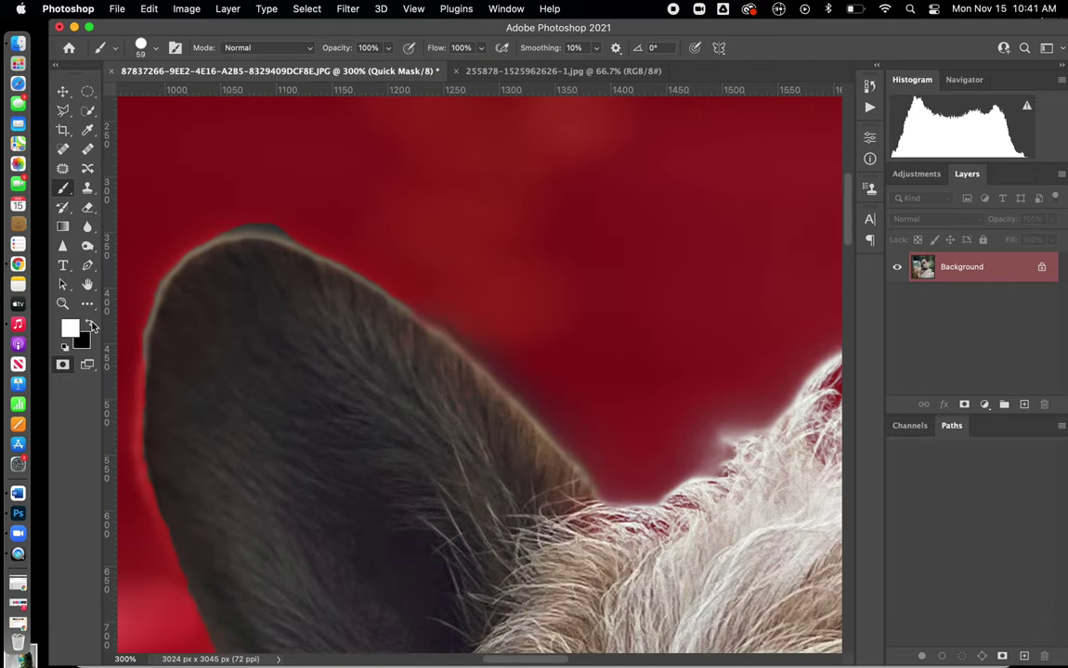
click(89, 324)
mouse_move(295, 210)
mouse_down()
mouse_move(306, 209)
mouse_move(243, 185)
mouse_move(253, 194)
mouse_up()
Paint white in the Quick Mask over the red patches along the outer edge and base of the right-hand ear.
scroll(546, 207, right, 15)
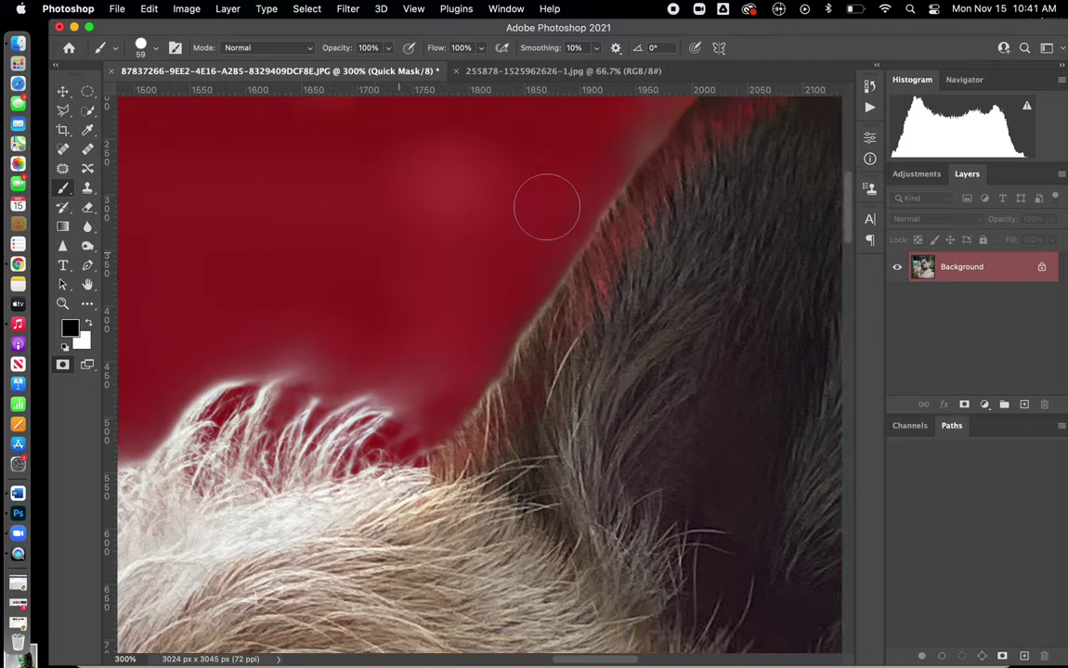
scroll(546, 207, down, 10)
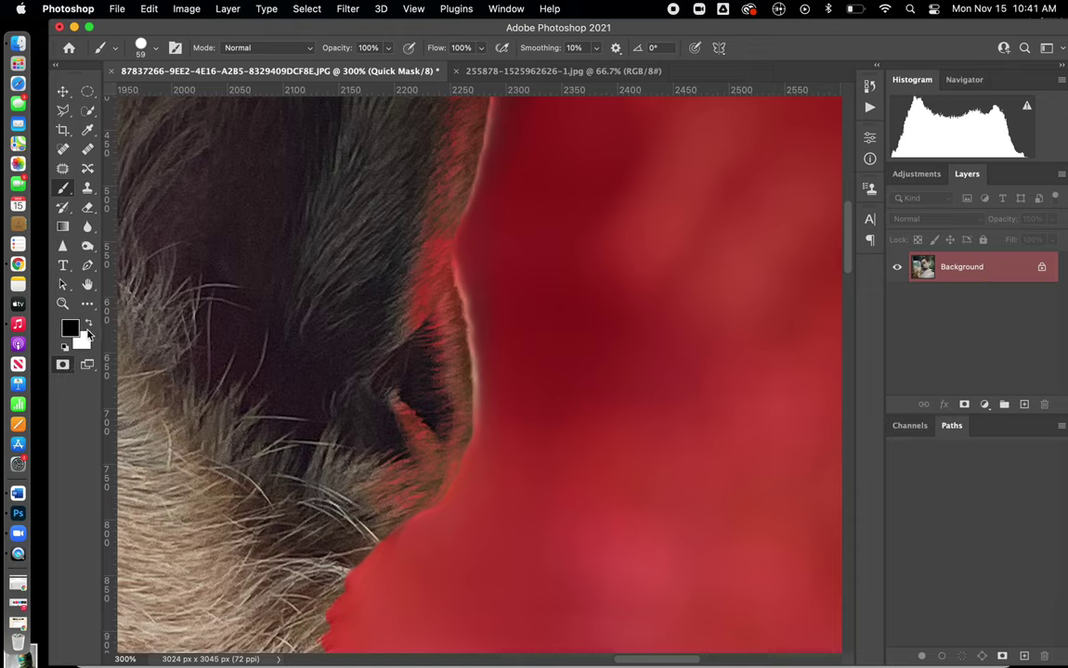
mouse_move(418, 216)
mouse_down()
mouse_move(424, 336)
mouse_move(408, 274)
mouse_move(390, 386)
mouse_move(418, 457)
mouse_up()
scroll(352, 352, up, 5)
scroll(353, 353, right, 2)
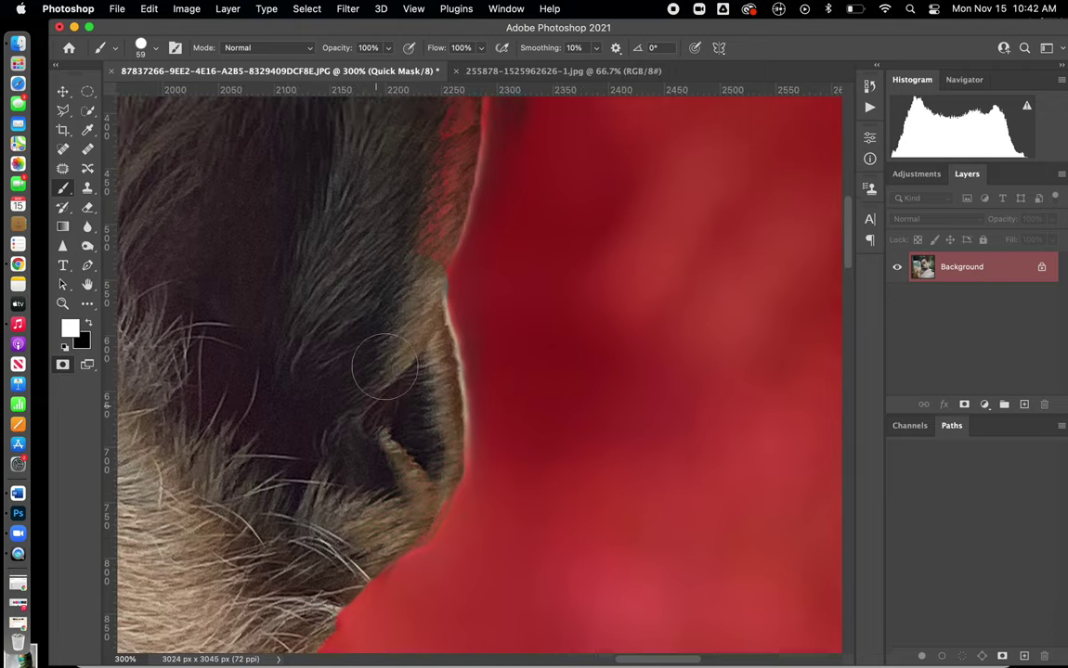
mouse_move(362, 383)
mouse_down()
mouse_move(390, 237)
mouse_move(384, 329)
mouse_up()
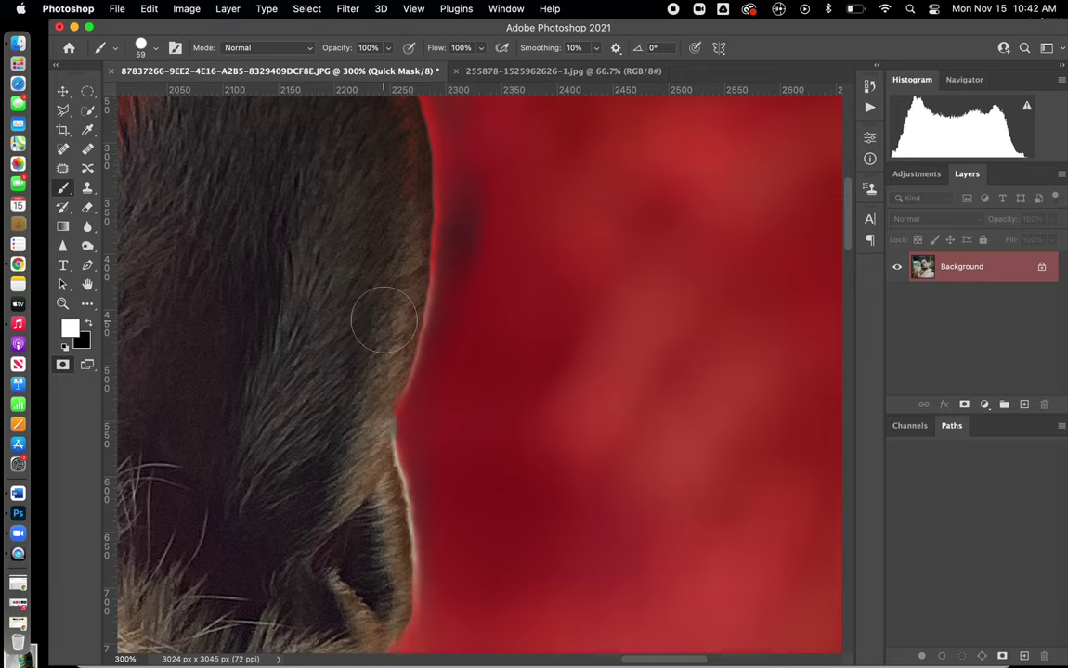
Paint white in the Quick Mask over the remaining red fur at the tip and along the inner edge of the right-hand ear.
scroll(381, 311, up, 5)
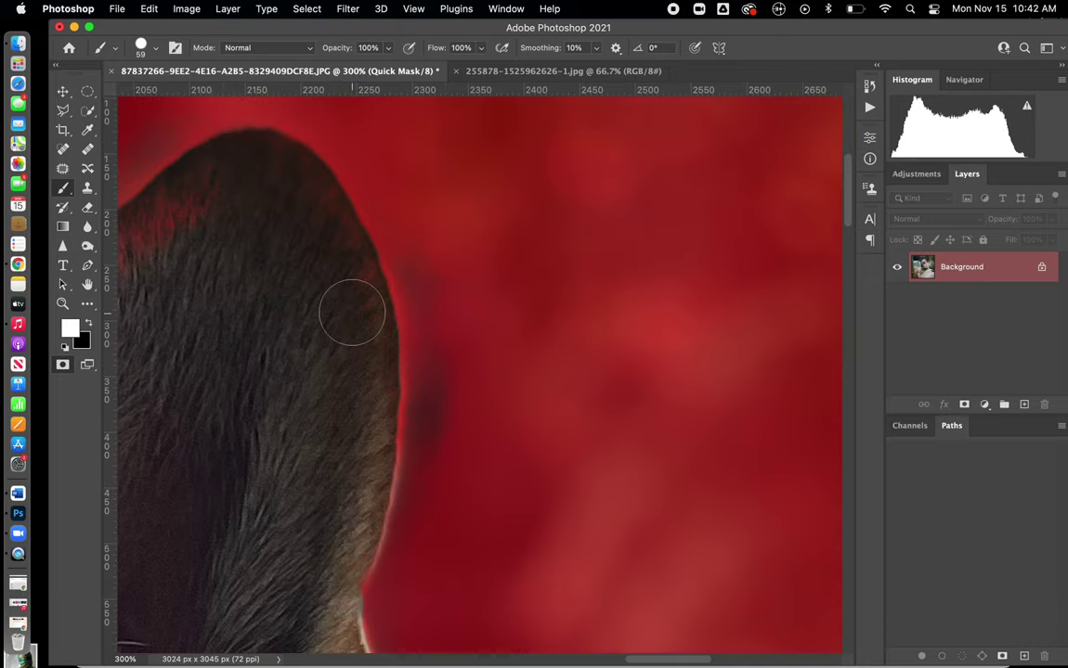
mouse_move(315, 196)
mouse_down()
mouse_move(257, 162)
mouse_move(201, 188)
mouse_move(184, 216)
mouse_up()
scroll(183, 215, left, 4)
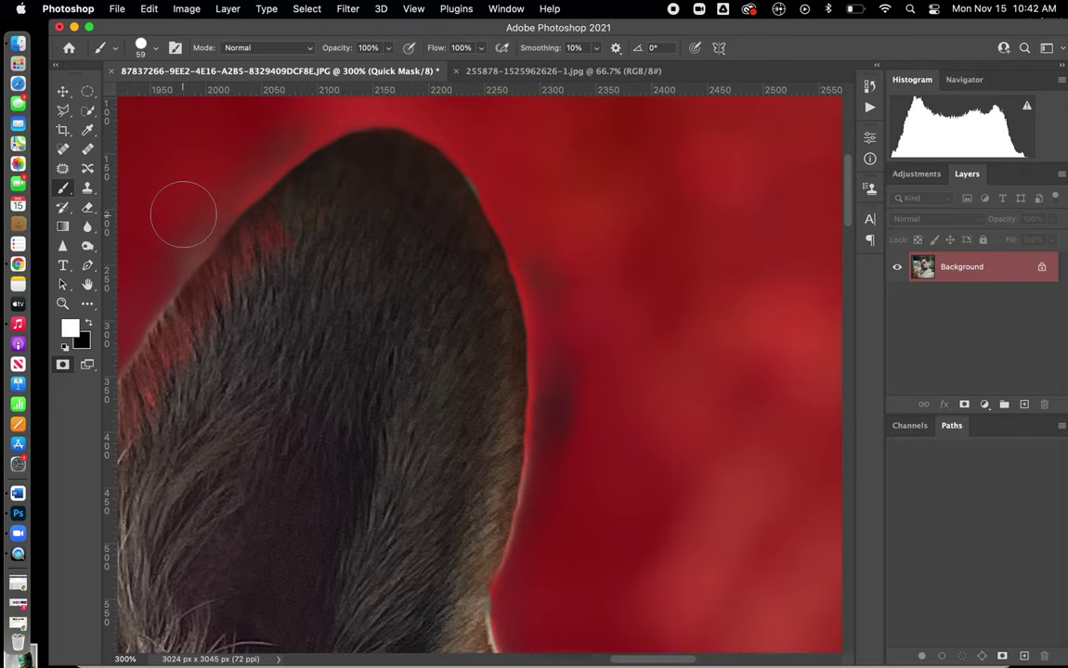
mouse_move(295, 218)
mouse_down()
mouse_move(232, 239)
mouse_move(152, 334)
mouse_move(139, 415)
mouse_up()
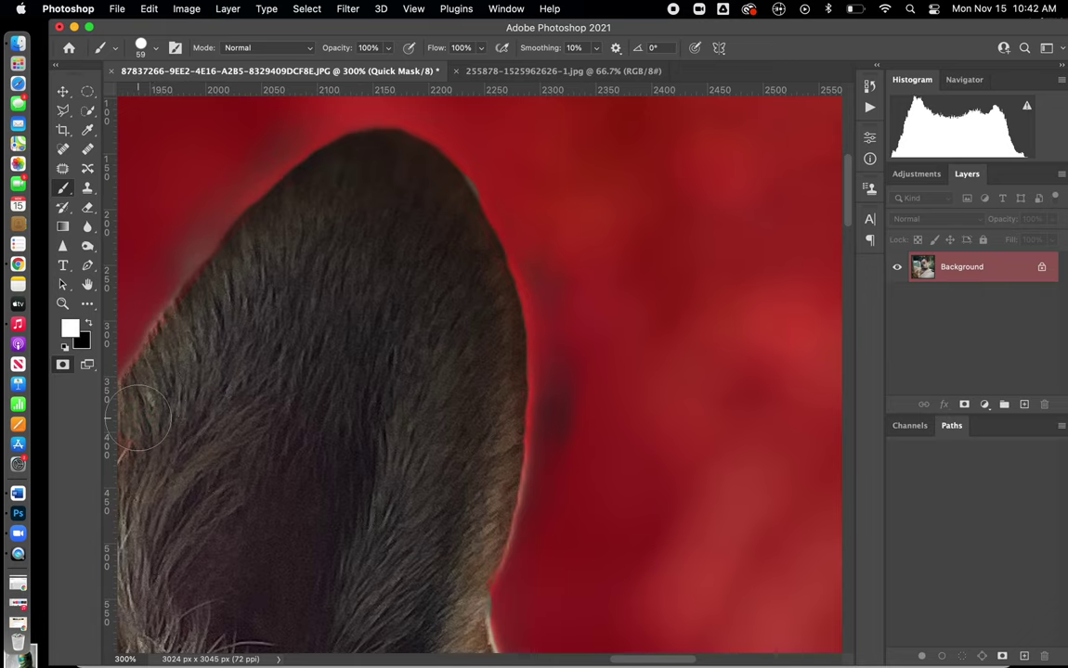
scroll(121, 371, left, 5)
scroll(121, 371, down, 3)
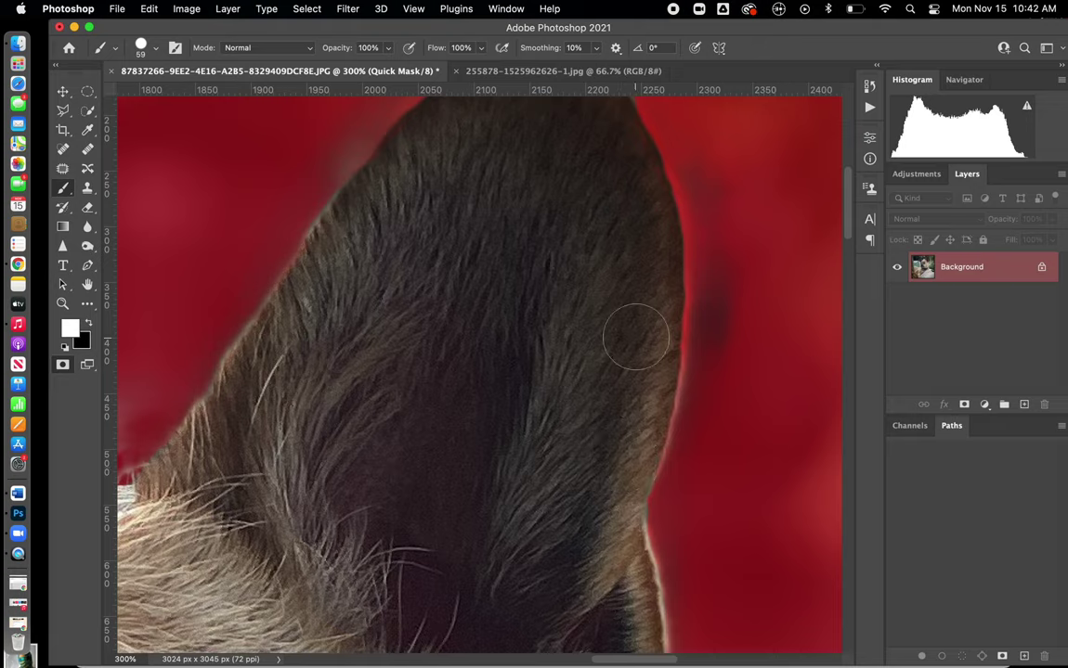
Mask out the stray selected specks beside the right-hand ear with black in Quick Mask, and return to the head selection.
click(62, 366)
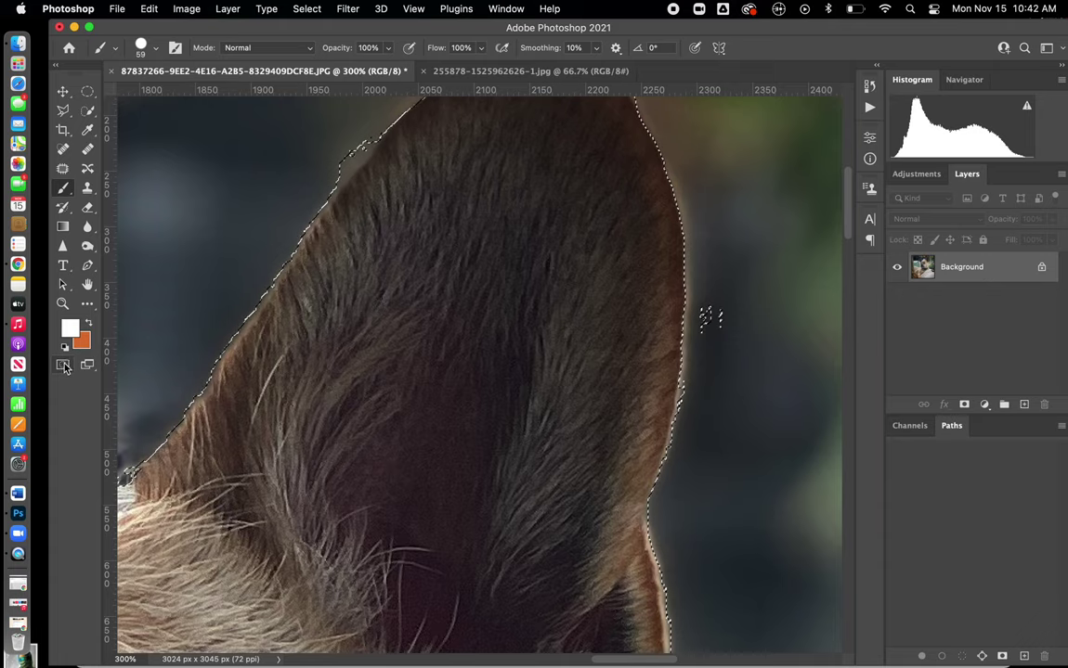
click(62, 364)
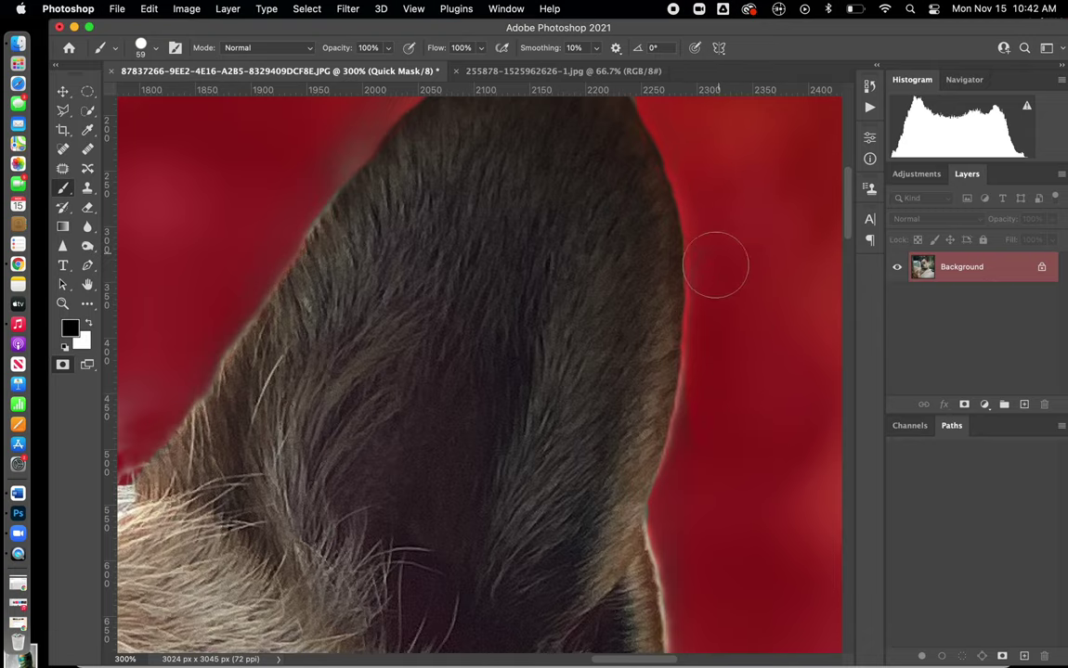
scroll(295, 214, up, 5)
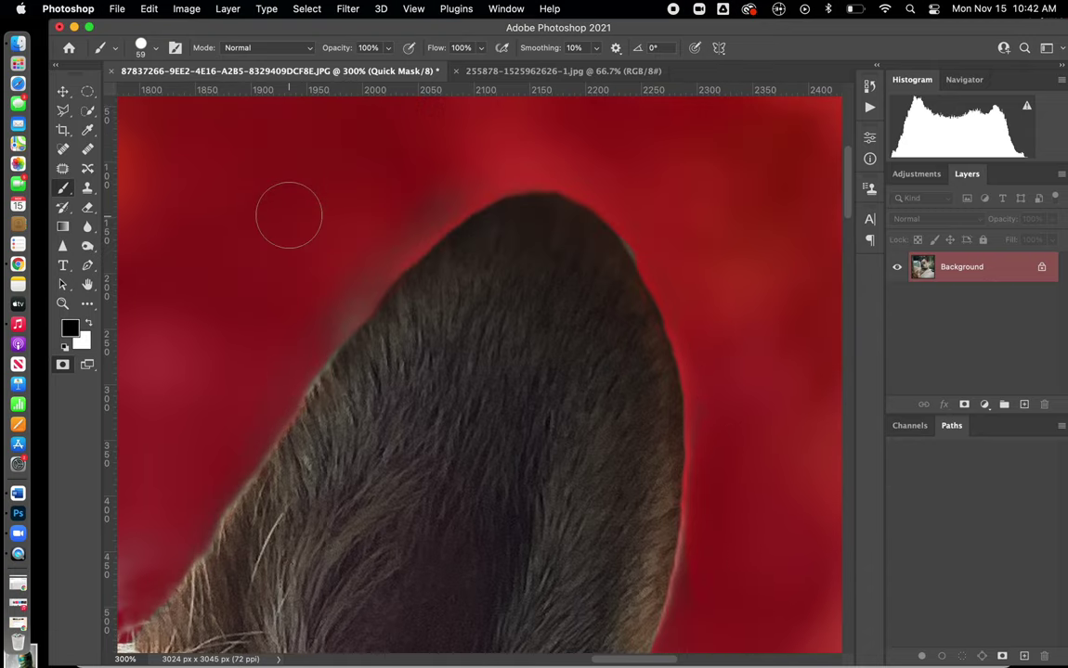
key(super+0)
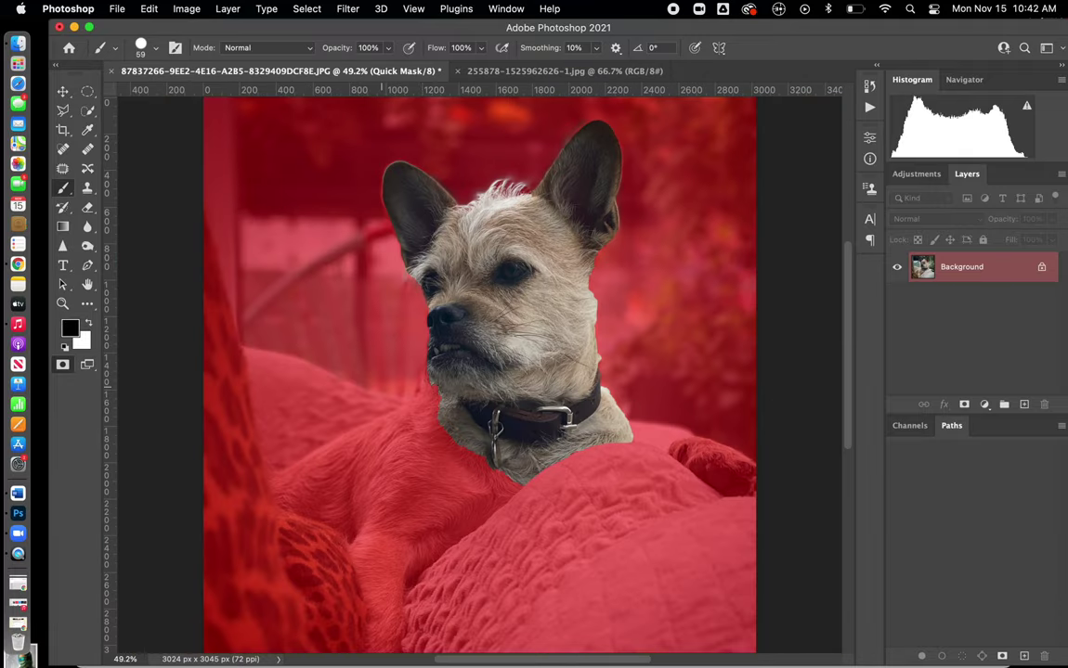
click(62, 365)
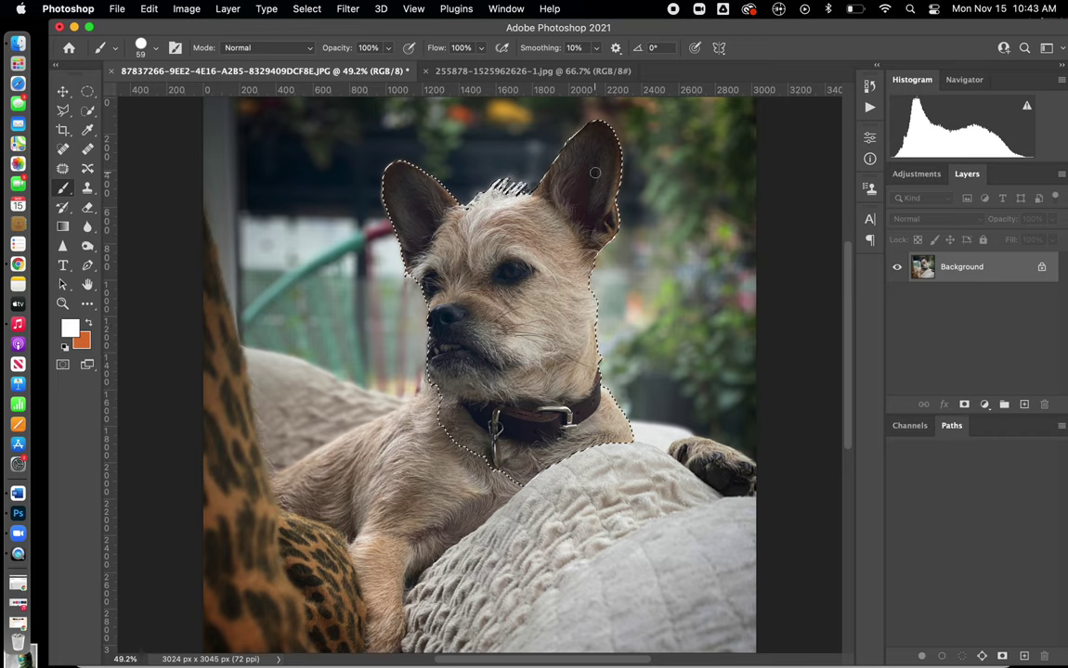
click(490, 72)
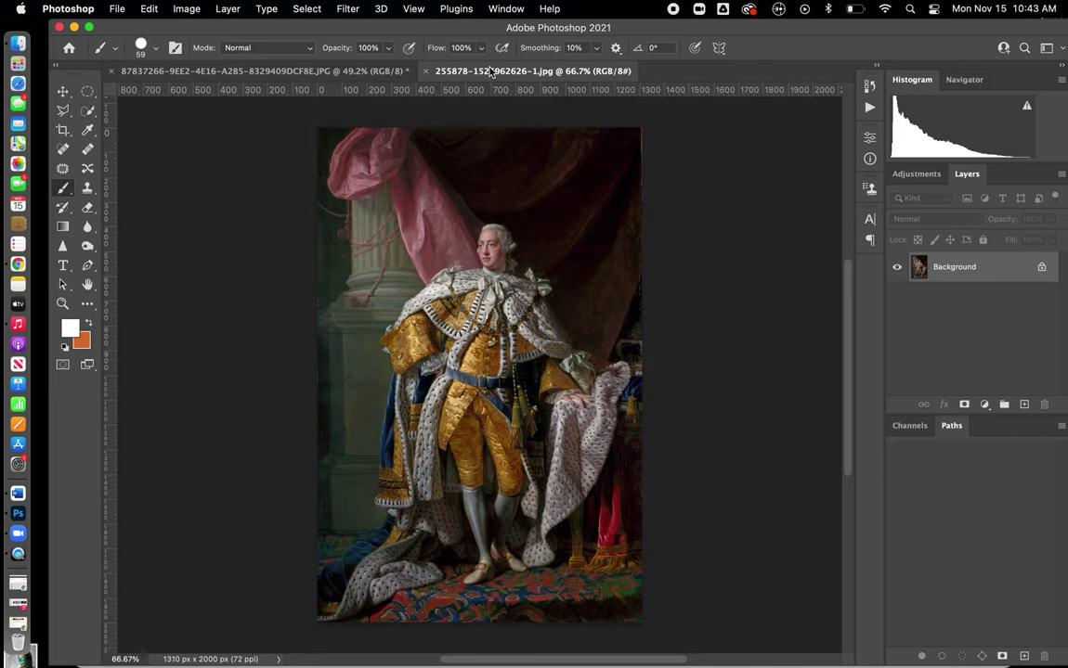
key(cmd+v)
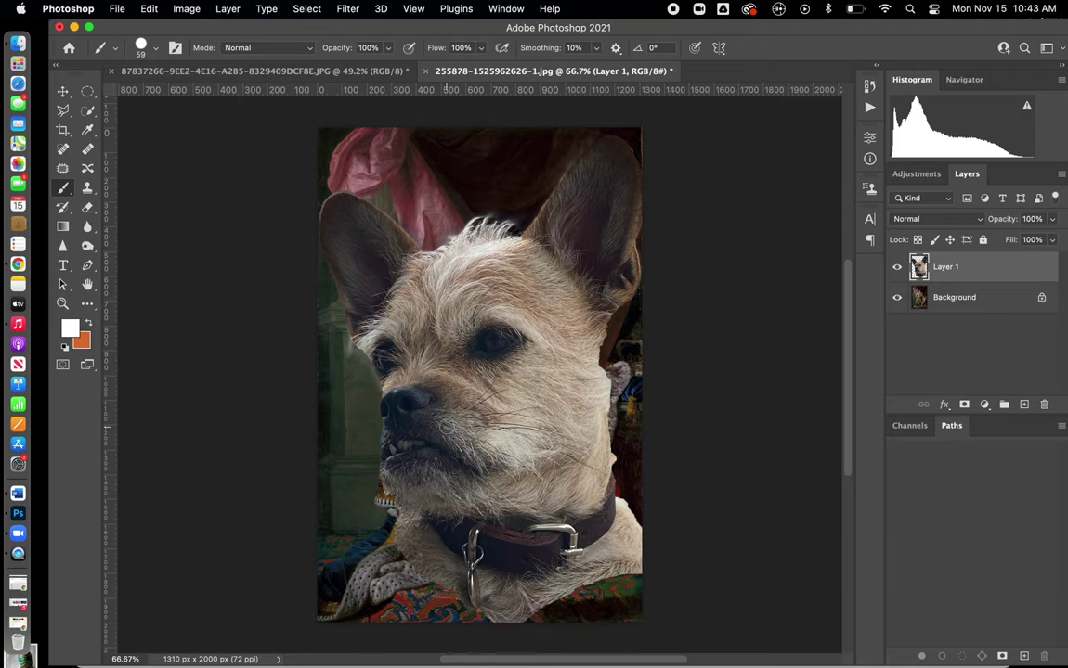
Free Transform the dog's head to about 17% size, rotate it about -2.17°, and position it over the king's head.
key(super+t)
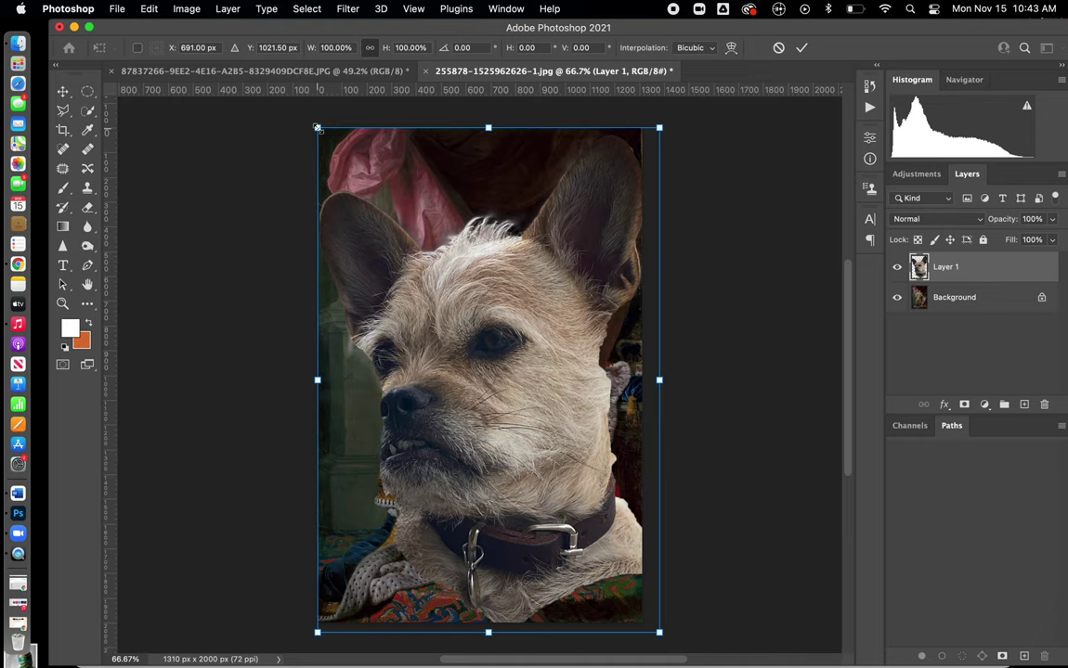
drag(317, 127, 490, 380)
drag(559, 473, 488, 246)
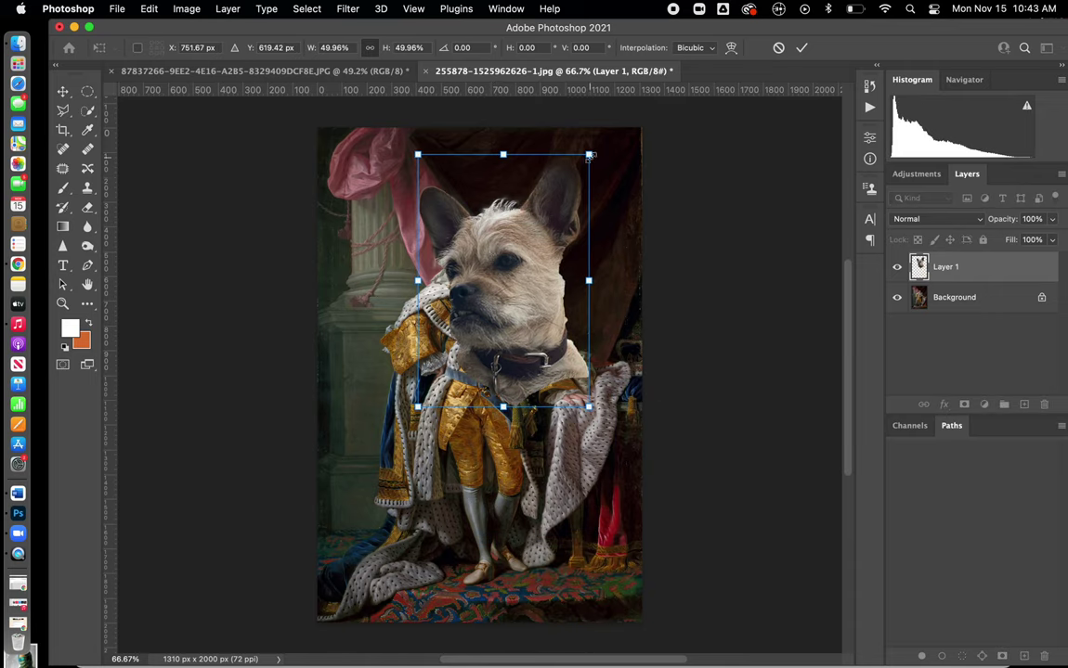
drag(589, 154, 502, 283)
drag(469, 353, 508, 254)
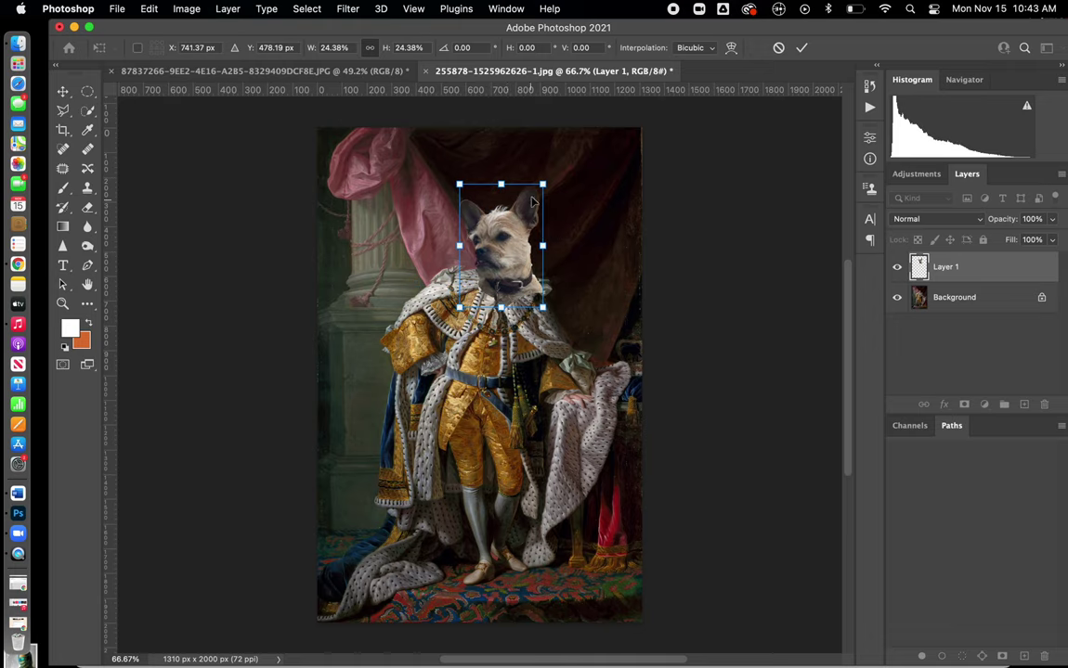
drag(543, 185, 501, 234)
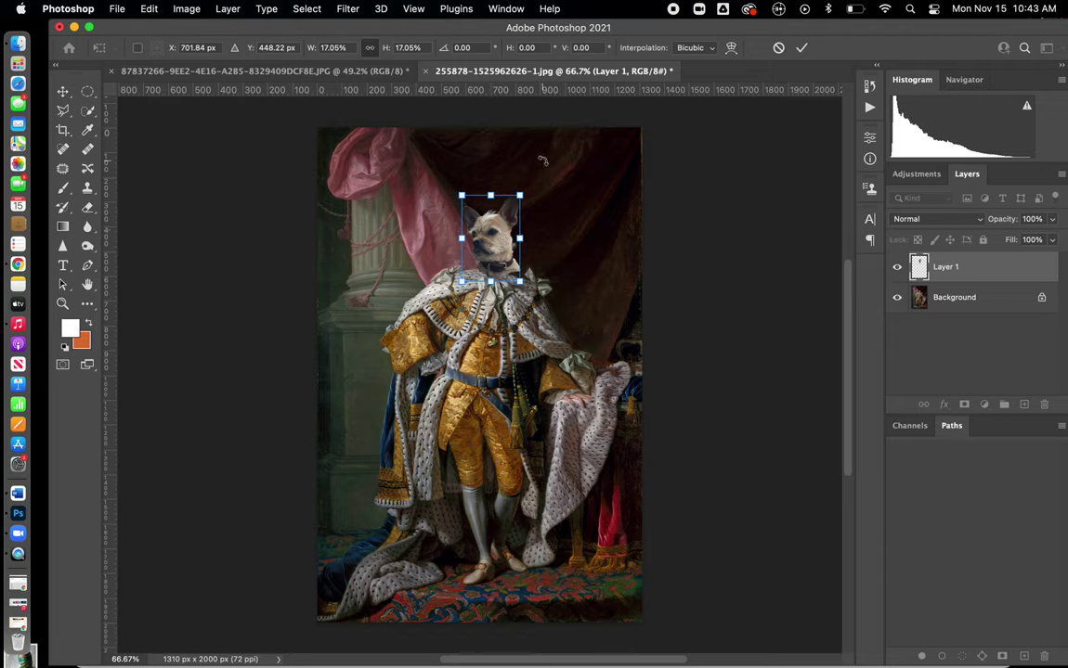
mouse_move(535, 163)
mouse_down()
mouse_move(550, 179)
mouse_move(508, 165)
mouse_move(527, 173)
mouse_up()
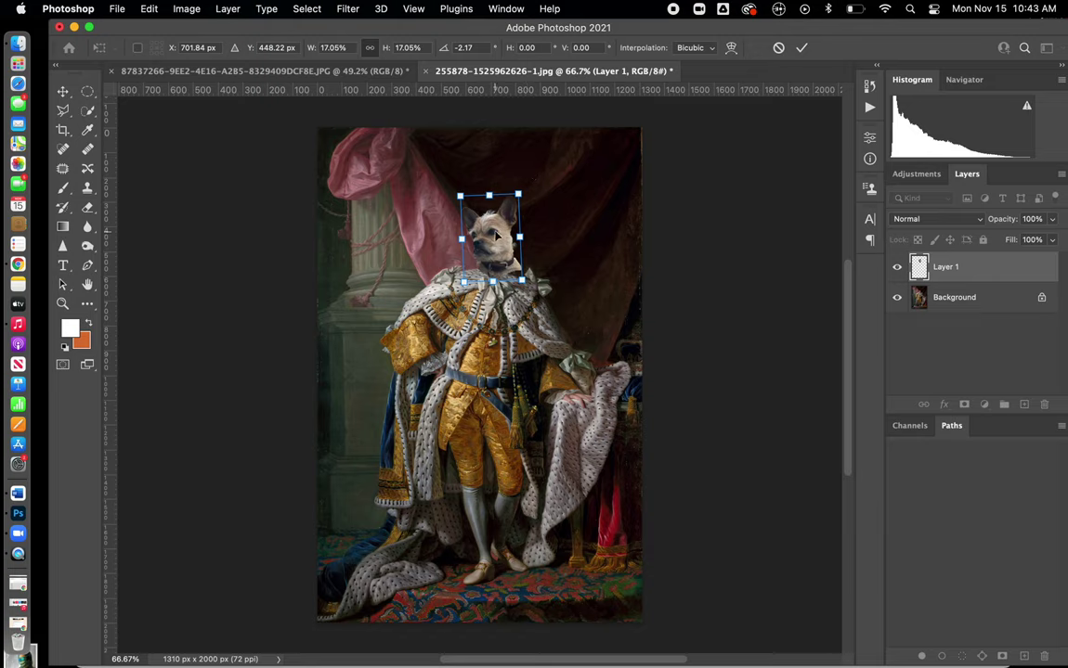
drag(497, 236, 496, 240)
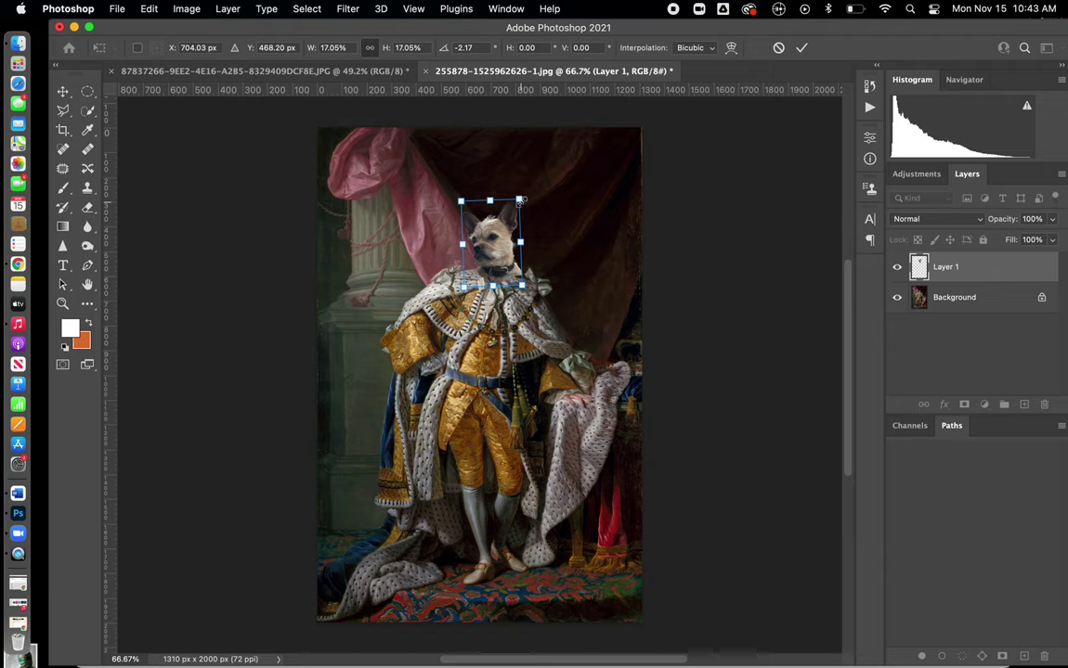
Stretch the dog's head disproportionately to about 19.6% width and 18.8% height, and undo that scaling.
mouse_move(519, 201)
mouse_down()
mouse_move(464, 183)
mouse_move(526, 190)
mouse_up()
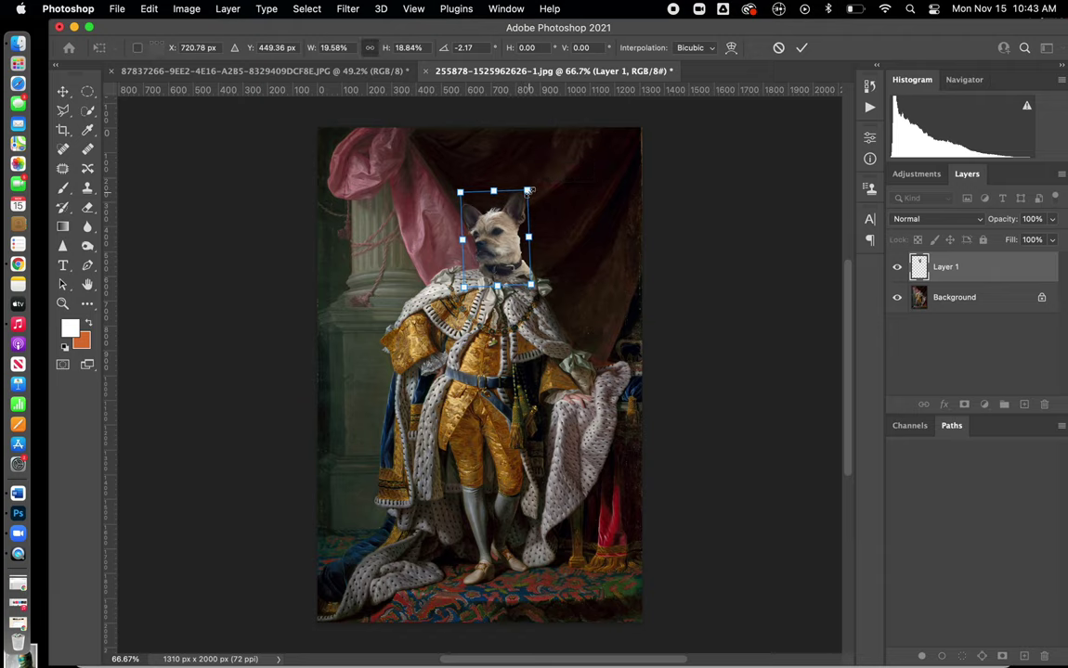
click(149, 9)
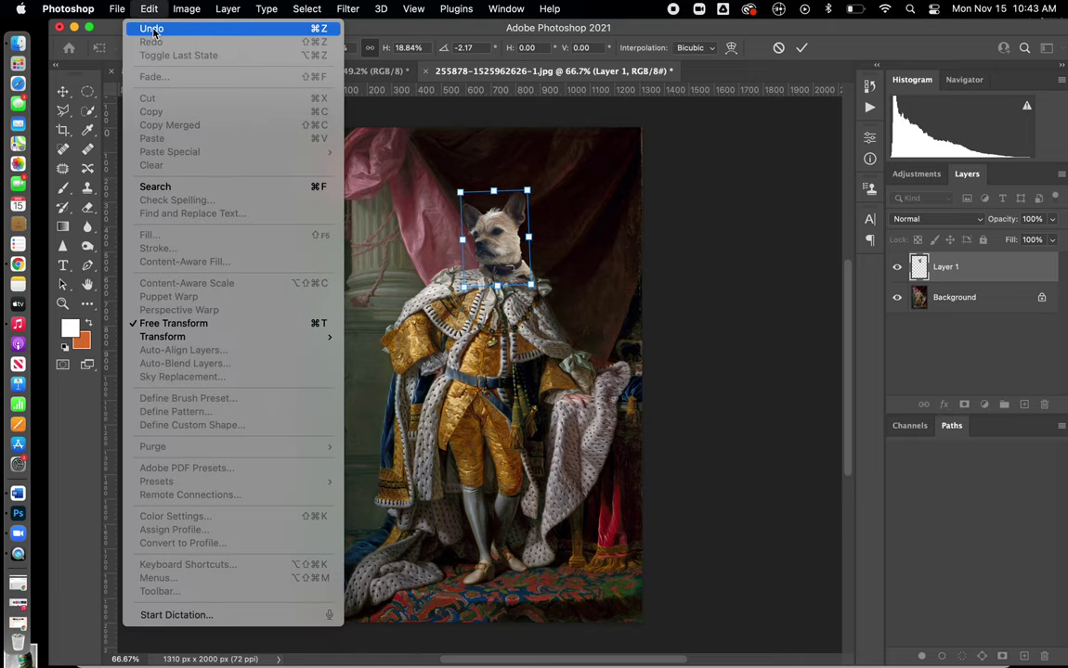
click(151, 29)
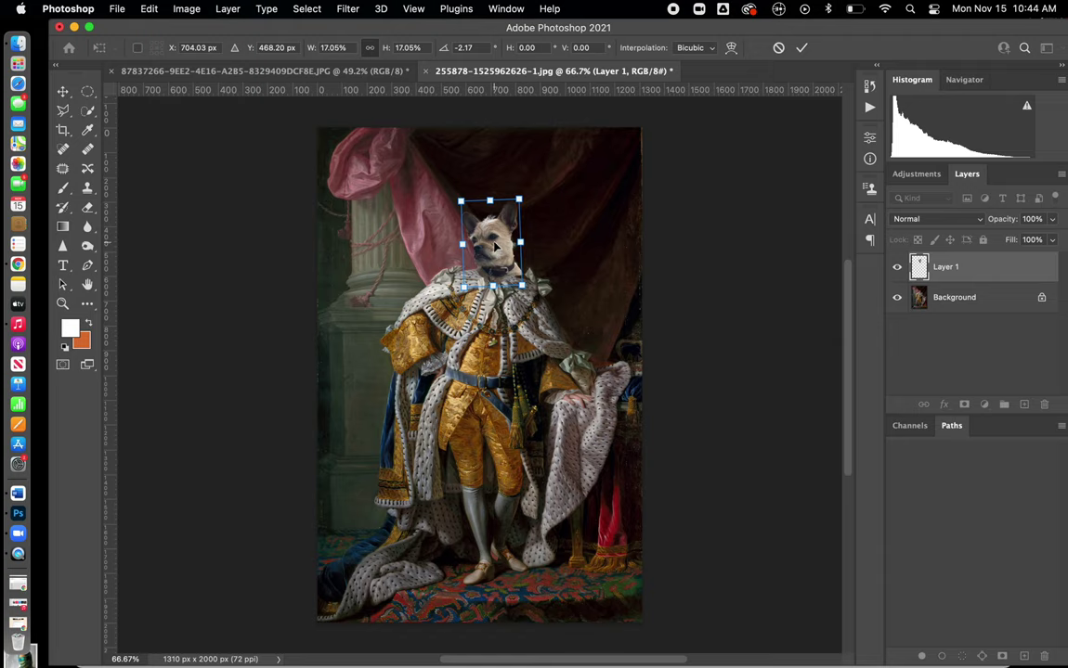
Apply the transformation to the dog's head layer and activate the Zoom tool for a closer view.
key(Return)
key(b)
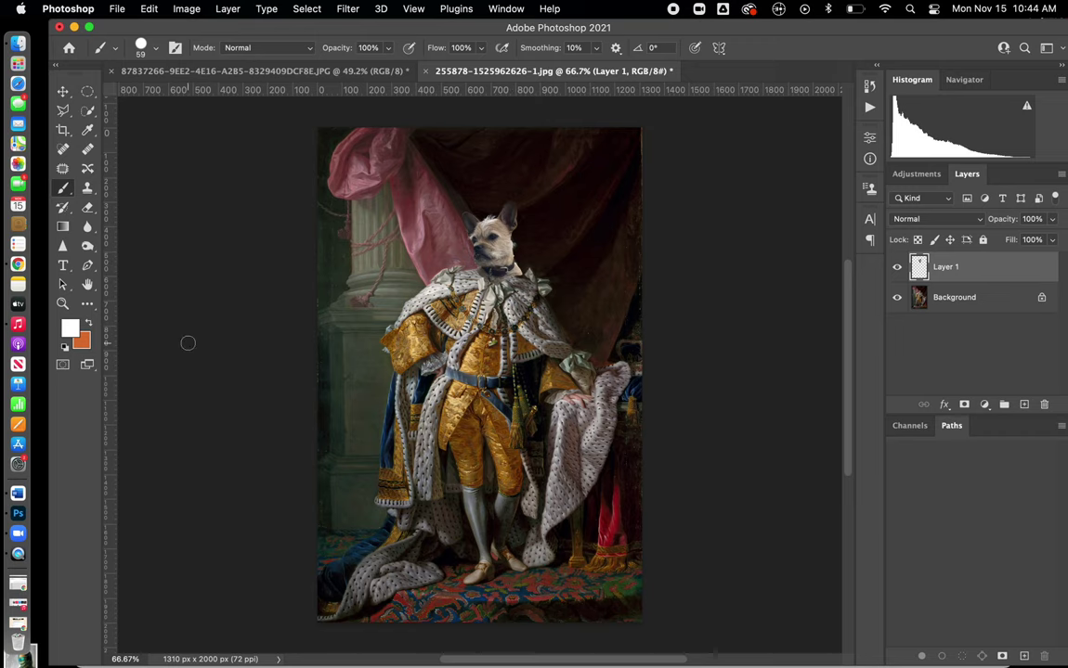
key(z)
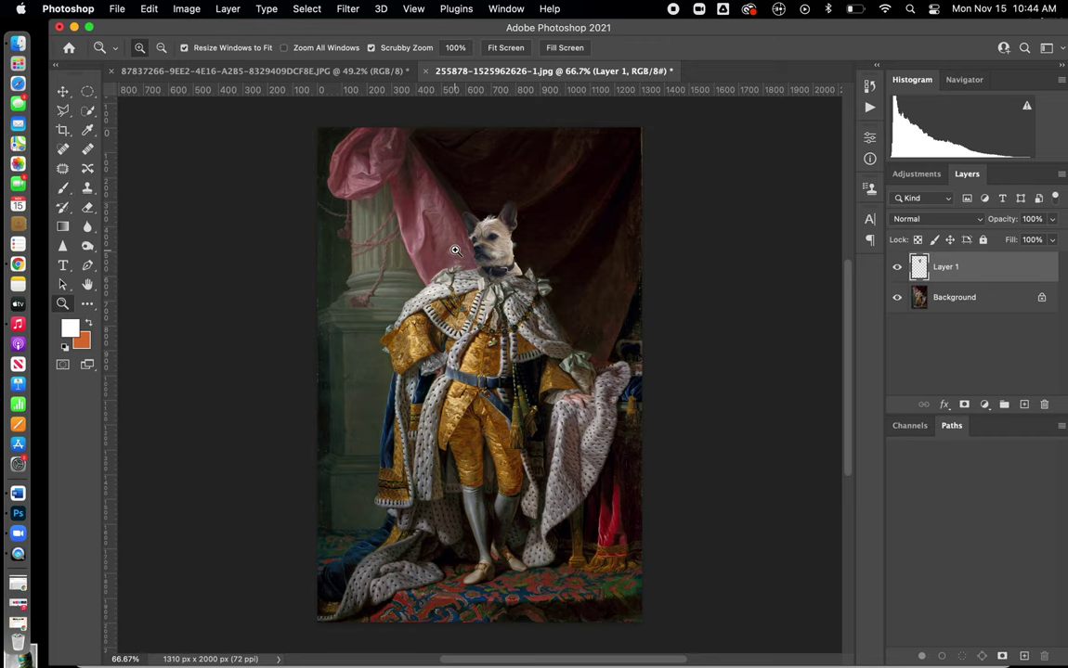
Move the dog's head about 177 px sideways and slightly up to uncover the king's face.
click(455, 251)
click(453, 248)
scroll(464, 278, right, 3)
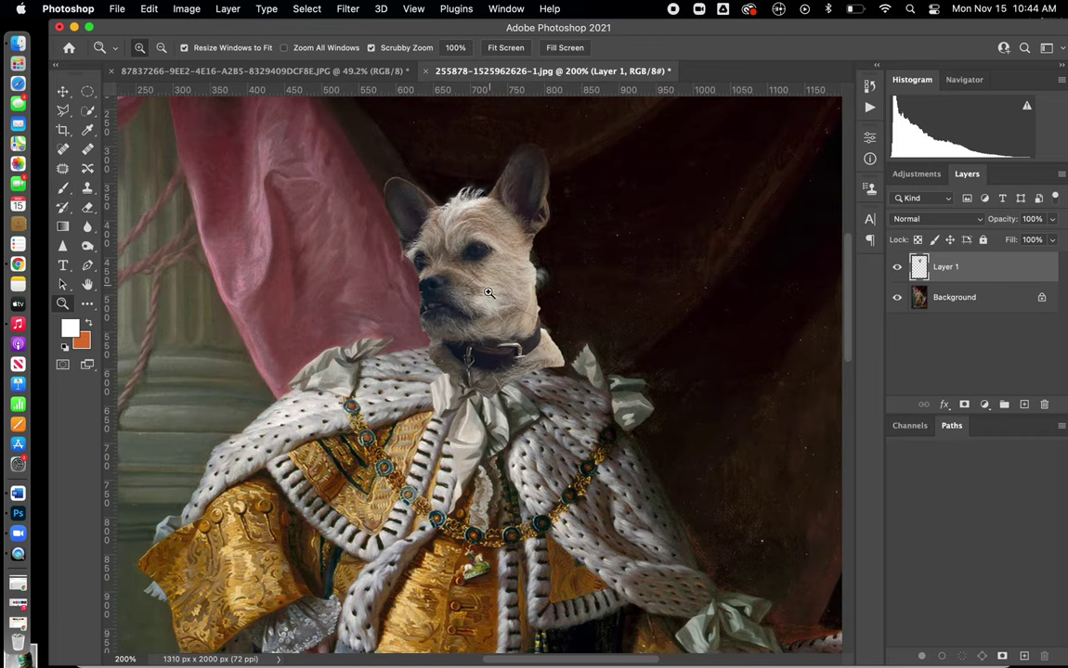
click(488, 293)
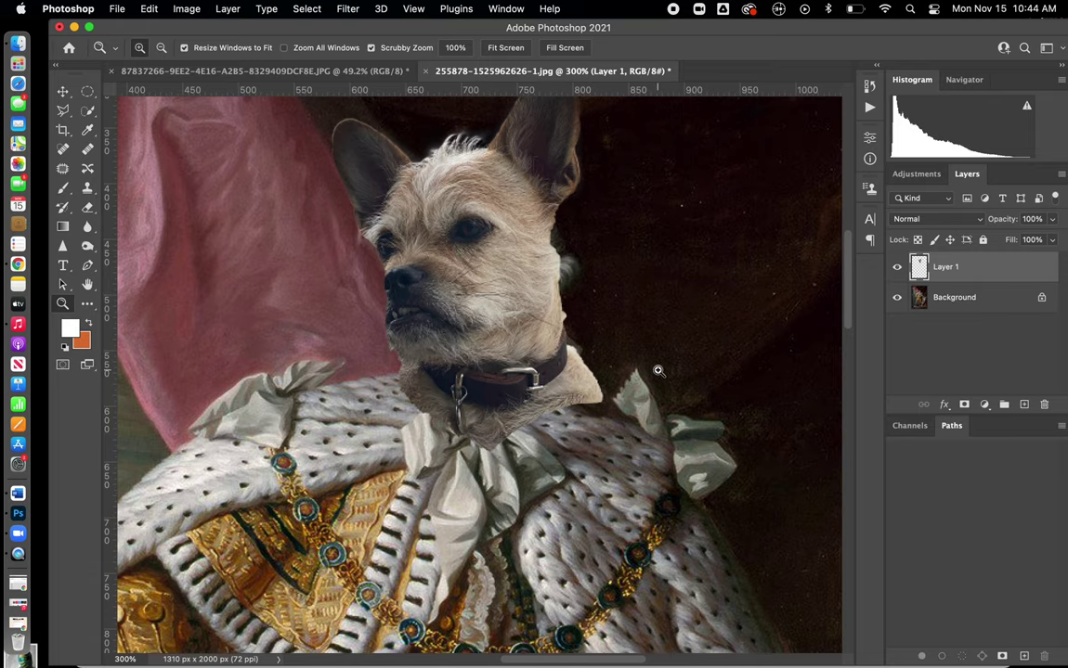
scroll(658, 371, right, 3)
scroll(657, 370, up, 3)
scroll(657, 370, right, 2)
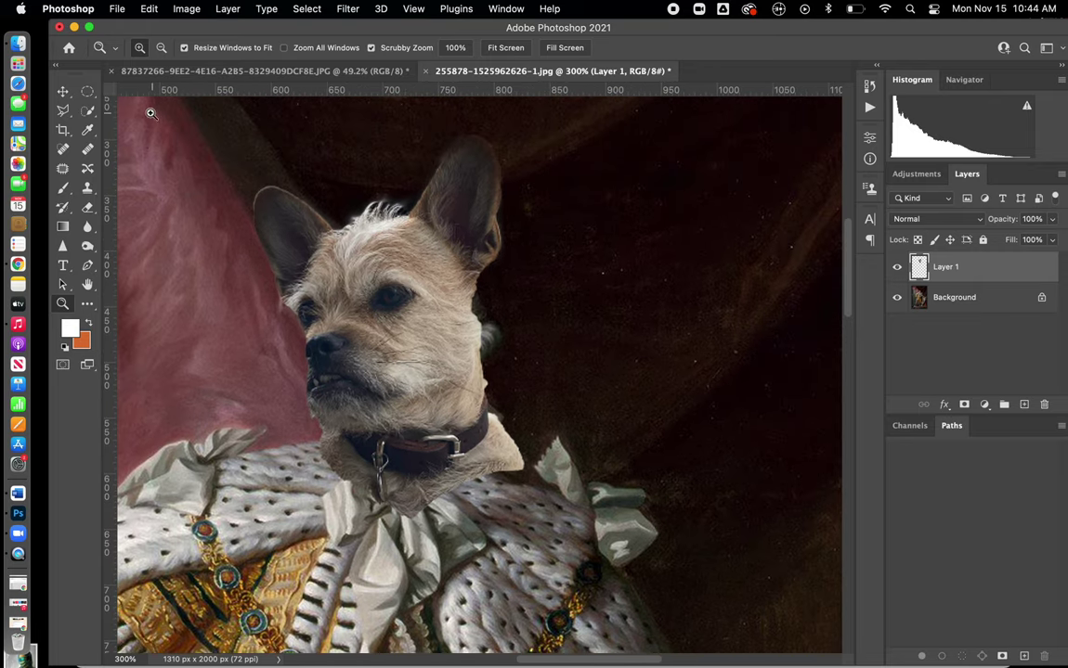
click(62, 92)
drag(409, 341, 604, 316)
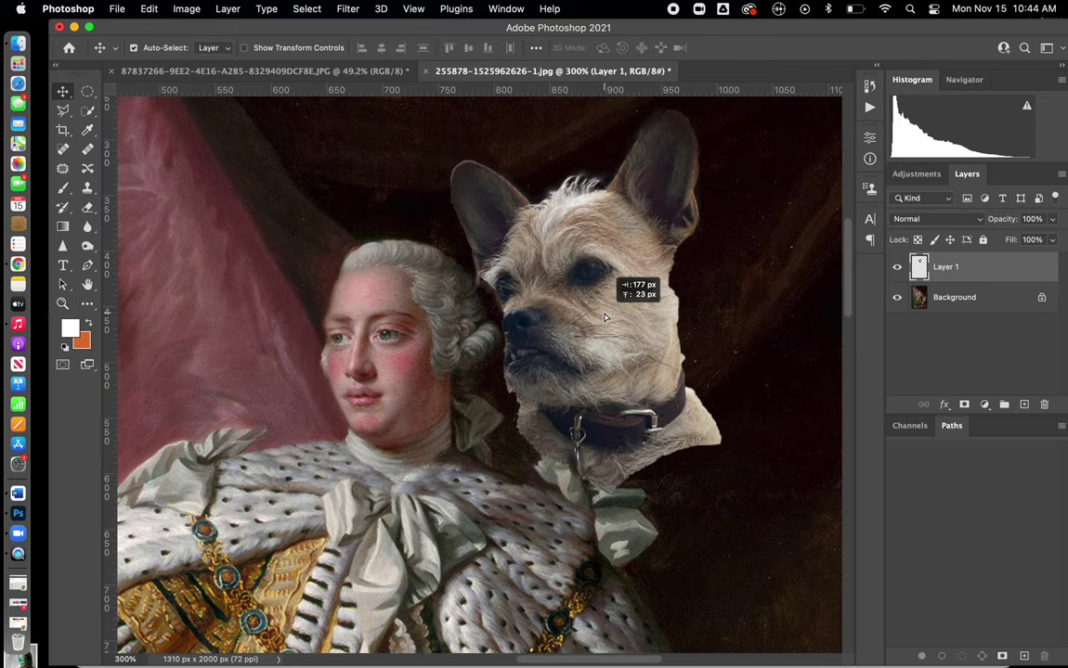
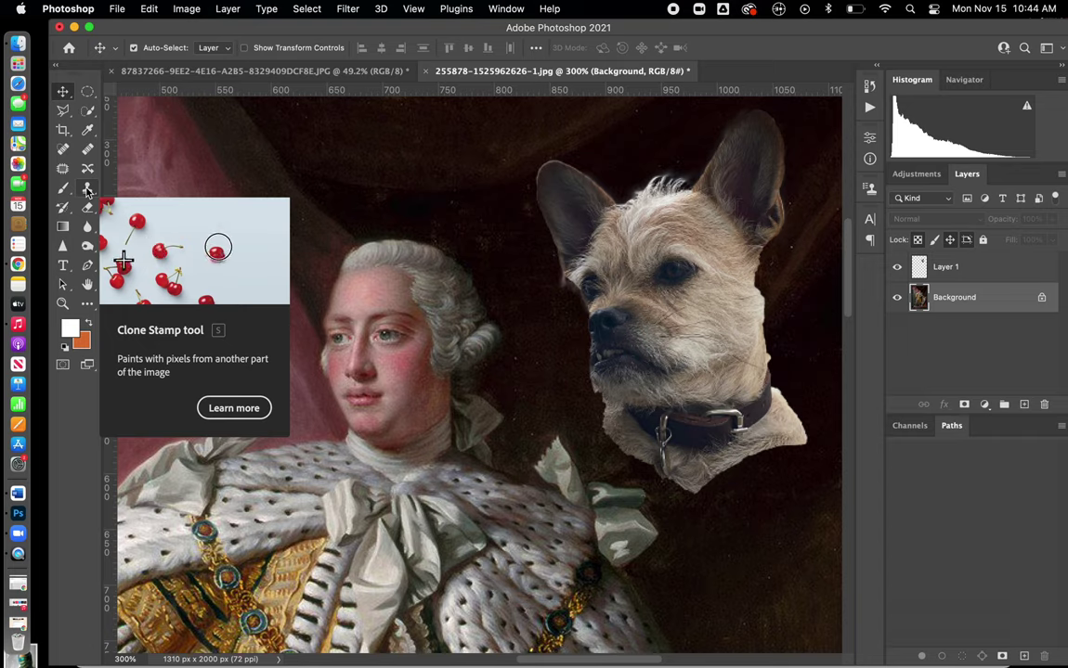
Set up the Clone Stamp tool with a soft 67 px brush for retouching the Background layer.
click(87, 190)
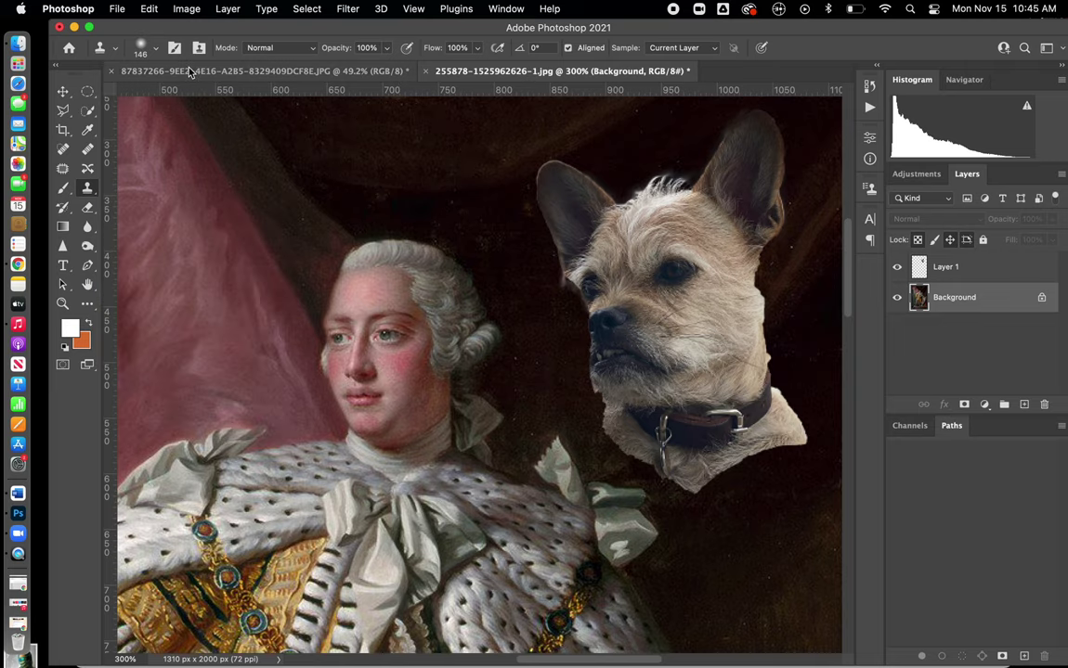
click(156, 48)
click(164, 94)
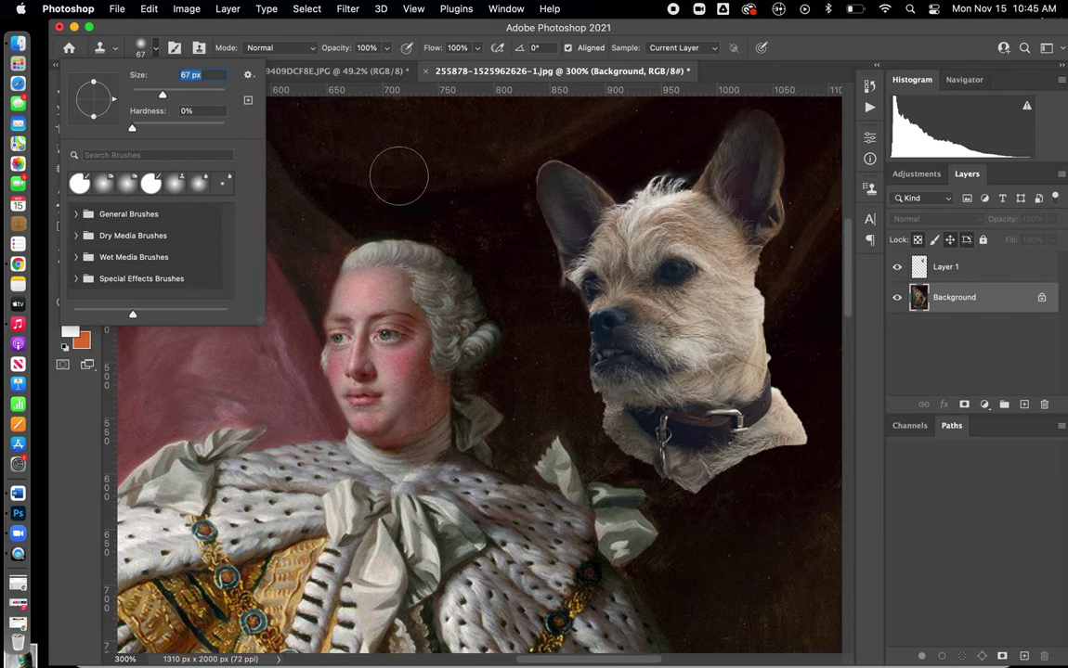
click(399, 177)
click(399, 178)
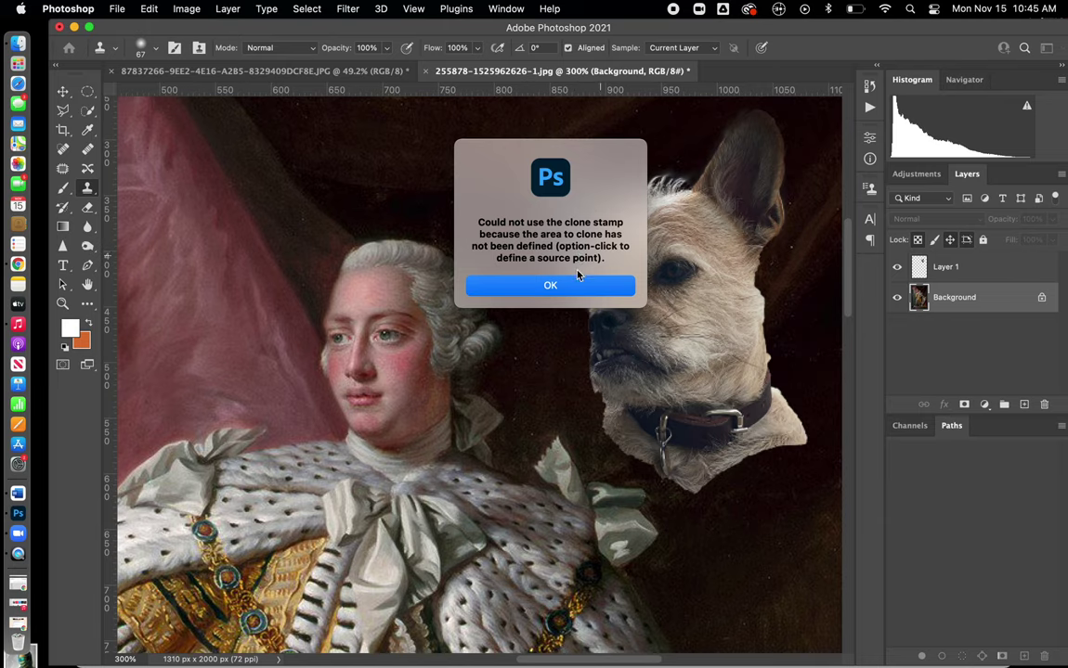
click(550, 285)
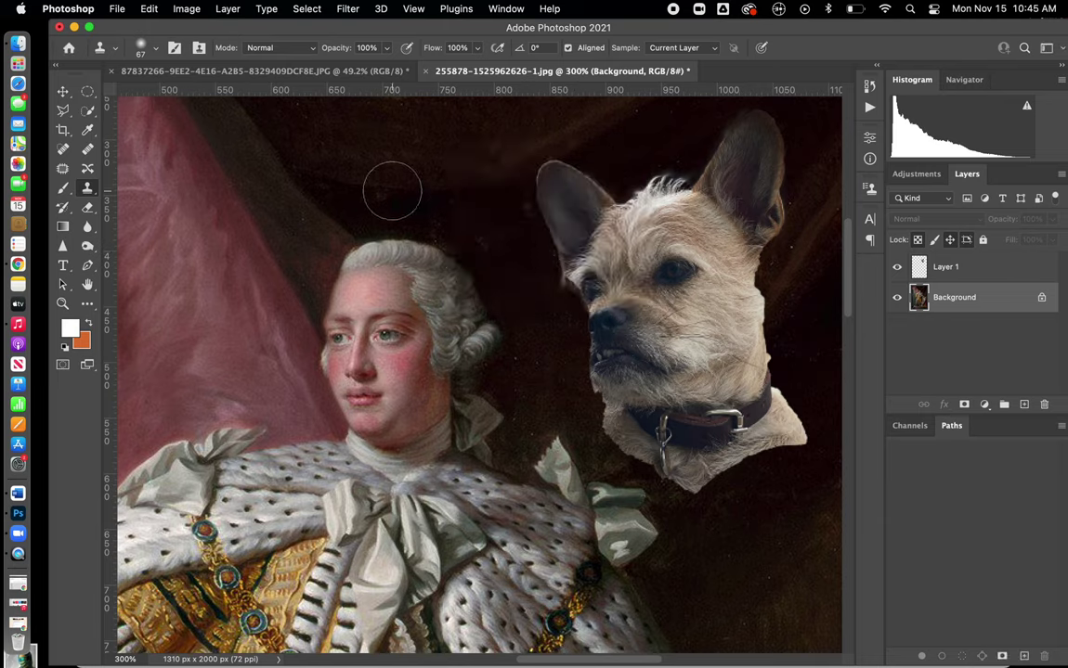
Clone the edge of the pink drape and the dark curtain over the king's forehead and the drape-side half of his face.
alt+click(282, 271)
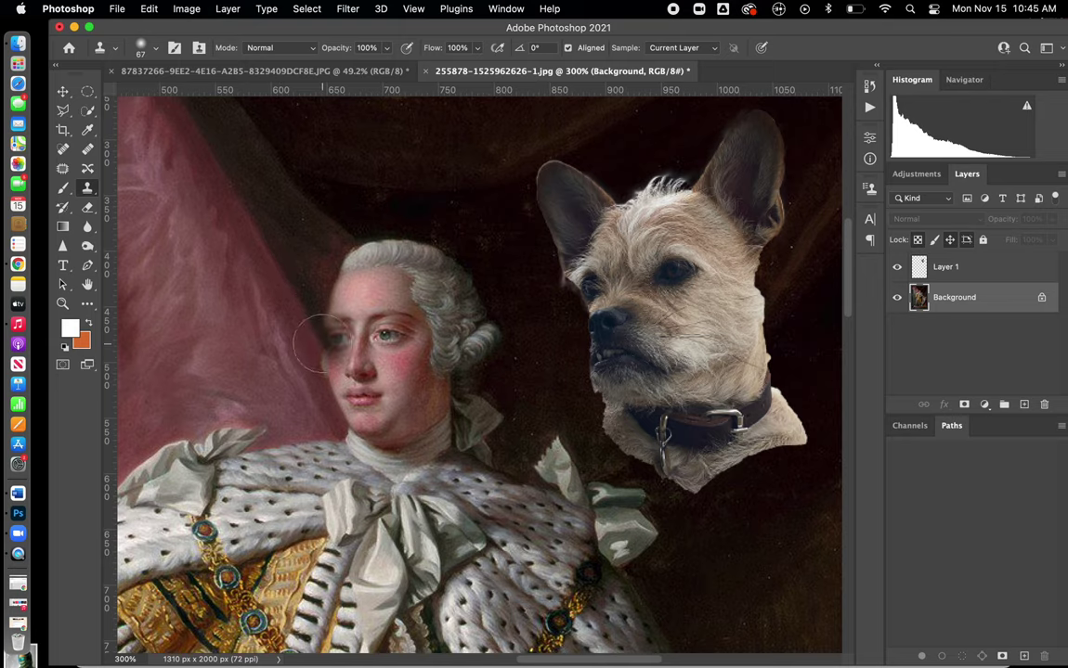
mouse_move(323, 341)
mouse_down()
mouse_move(327, 357)
mouse_move(330, 304)
mouse_move(351, 273)
mouse_up()
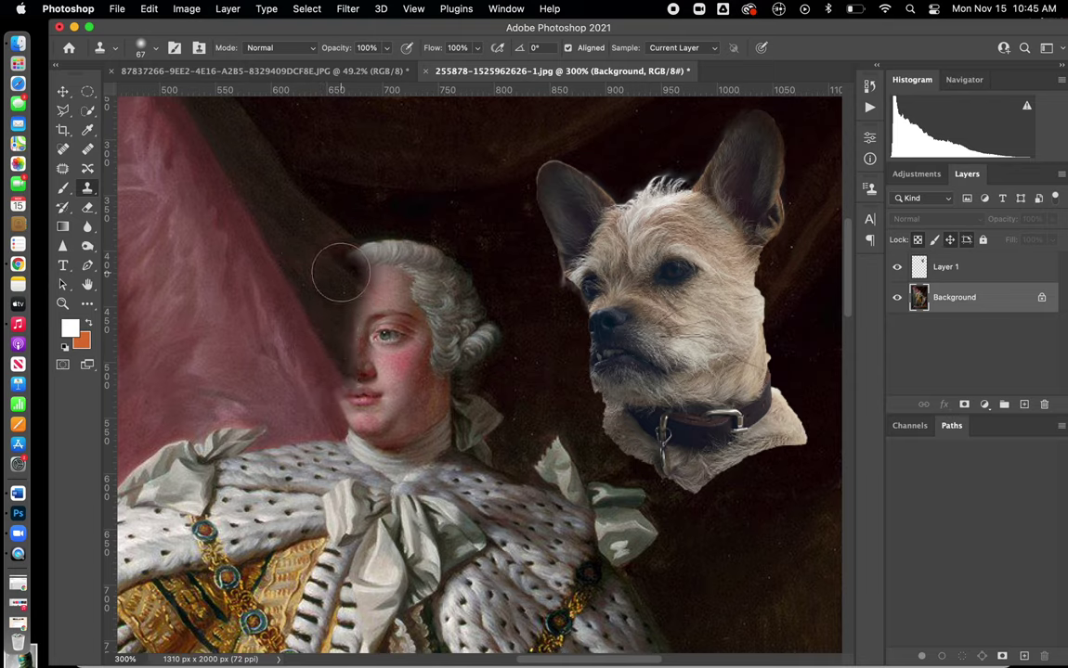
alt+click(312, 207)
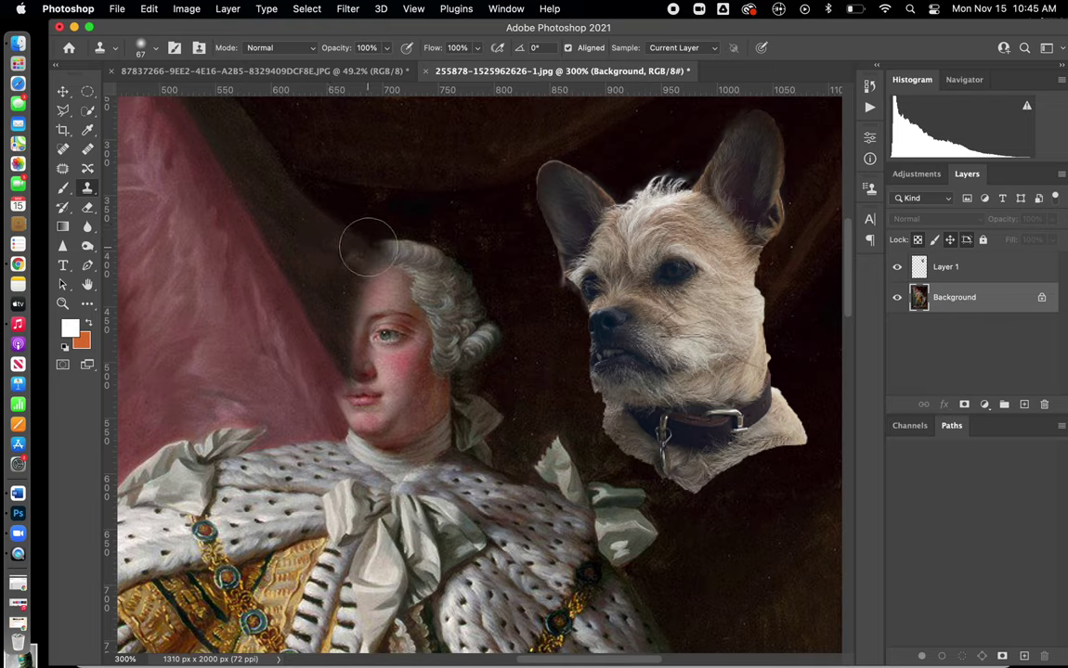
mouse_move(370, 241)
mouse_down()
mouse_move(355, 250)
mouse_move(386, 257)
mouse_move(392, 278)
mouse_move(329, 283)
mouse_move(339, 278)
mouse_up()
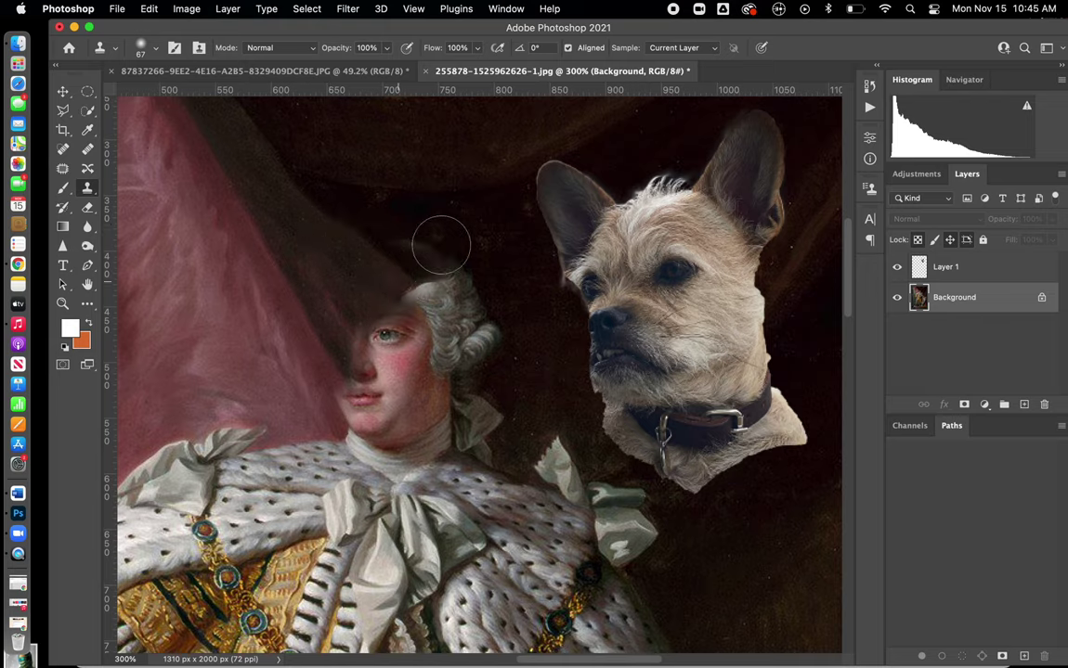
Clone the dark backdrop over the top and outer curls of the king's wig, undoing the last stray stroke.
alt+click(446, 182)
mouse_move(441, 222)
mouse_down()
mouse_move(426, 247)
mouse_move(413, 240)
mouse_move(436, 265)
mouse_move(441, 246)
mouse_up()
alt+click(487, 219)
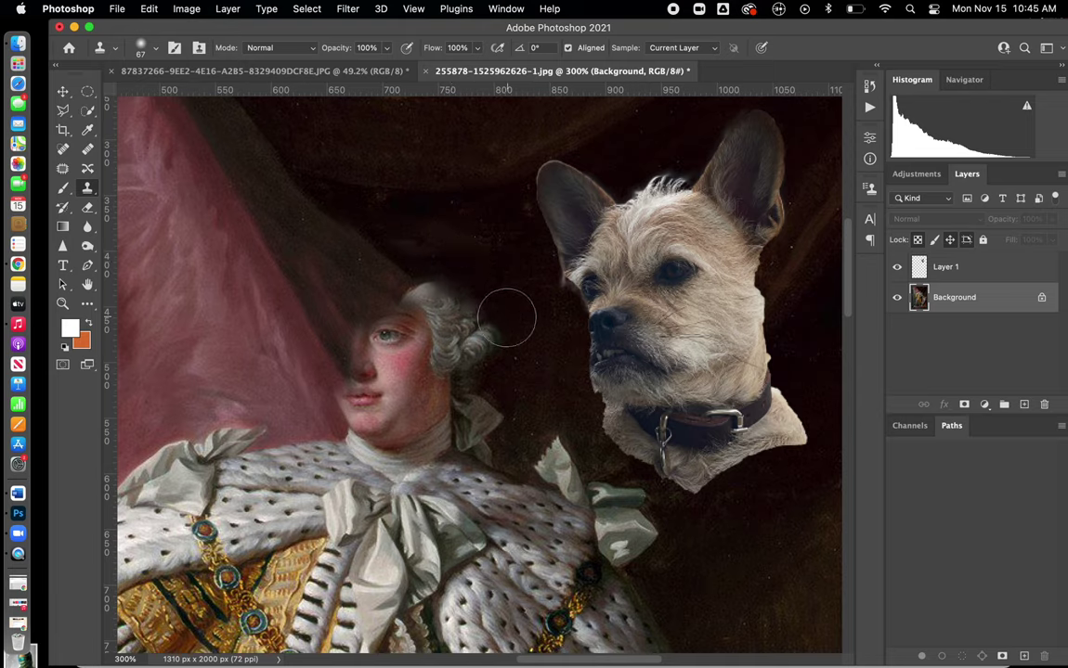
mouse_move(507, 310)
mouse_down()
mouse_move(496, 322)
mouse_move(479, 305)
mouse_move(486, 343)
mouse_move(463, 308)
mouse_up()
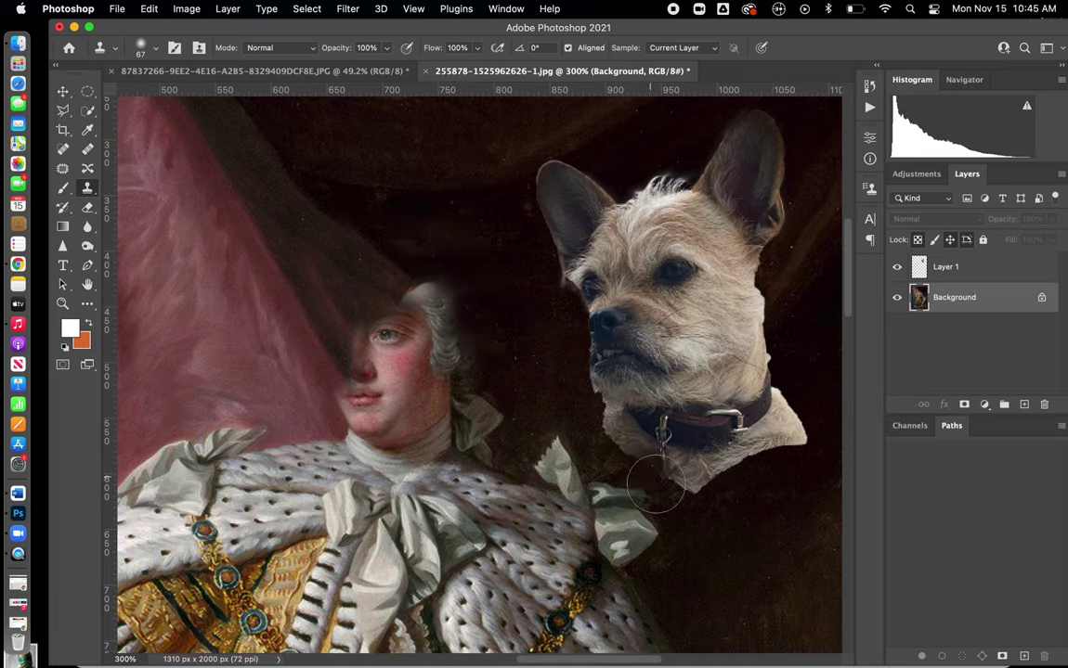
drag(413, 249, 448, 285)
key(super+z)
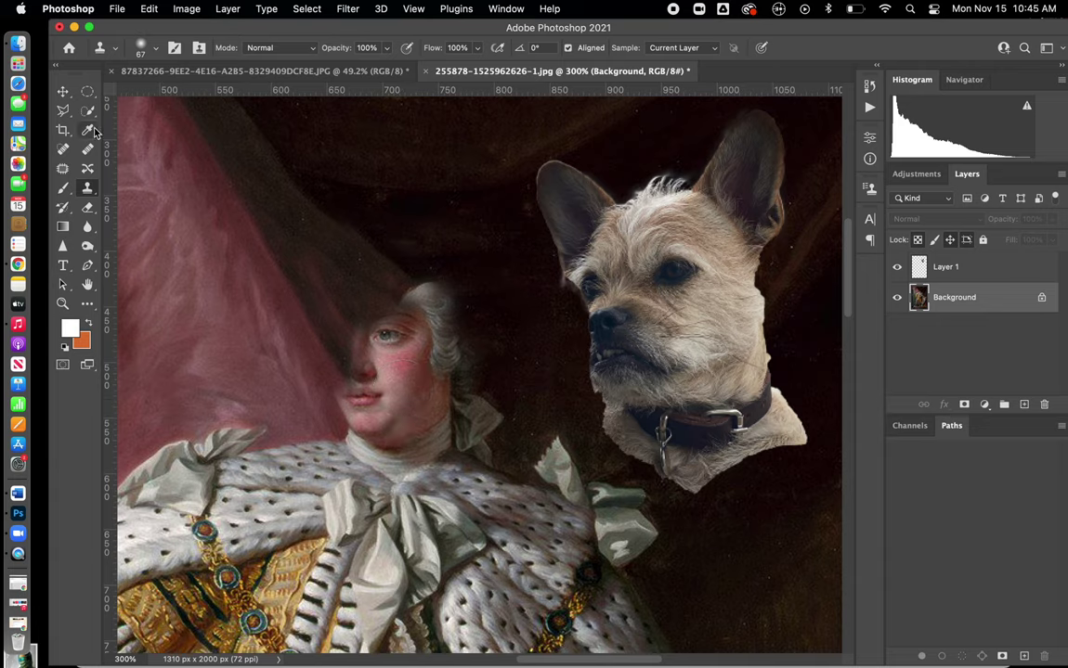
Move the dog's head back over the king's partly erased head, with the dog's neck resting on the cloak collar.
click(63, 91)
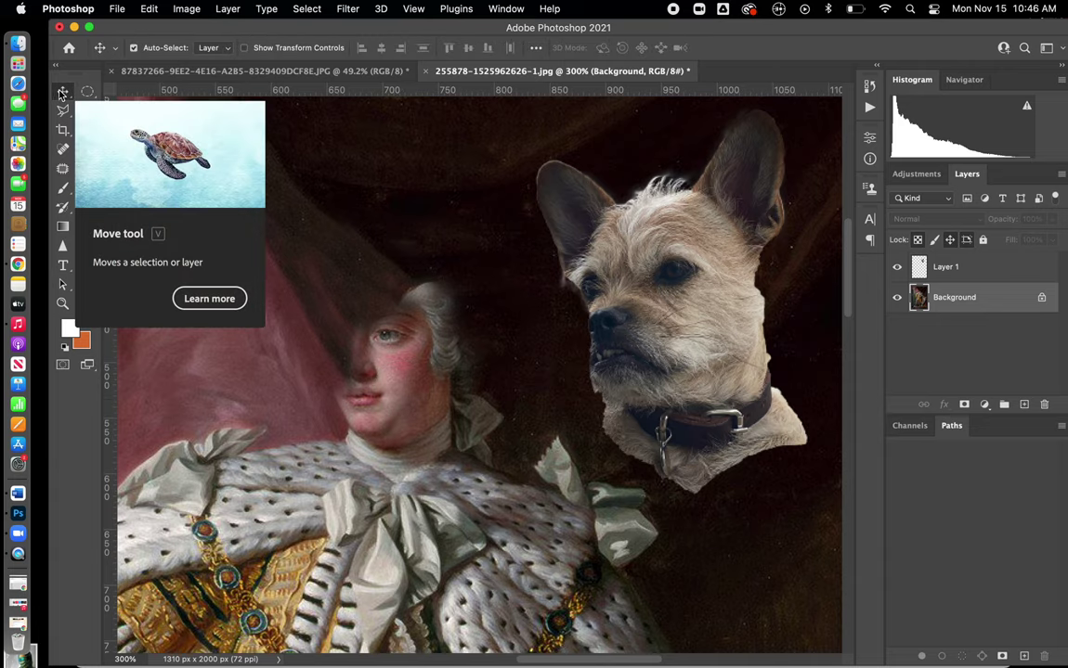
drag(625, 247, 338, 272)
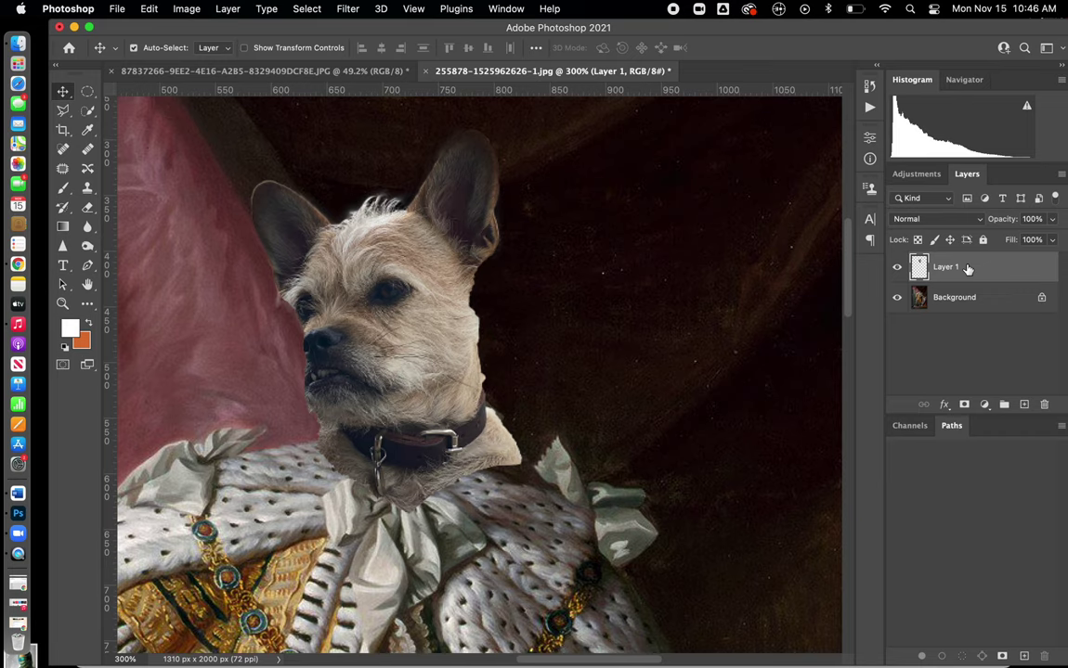
scroll(673, 376, down, 5)
scroll(673, 376, left, 5)
scroll(673, 376, up, 3)
scroll(673, 376, right, 3)
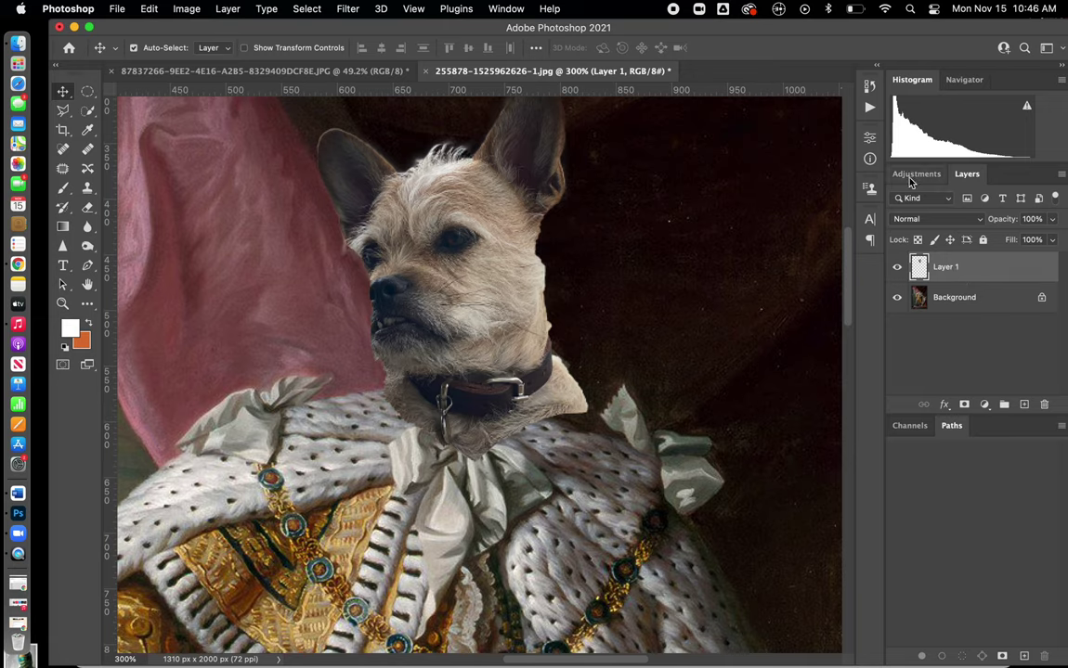
Detach the layer list beside the portrait and lower the dog's head layer opacity to 45%.
drag(966, 182, 723, 149)
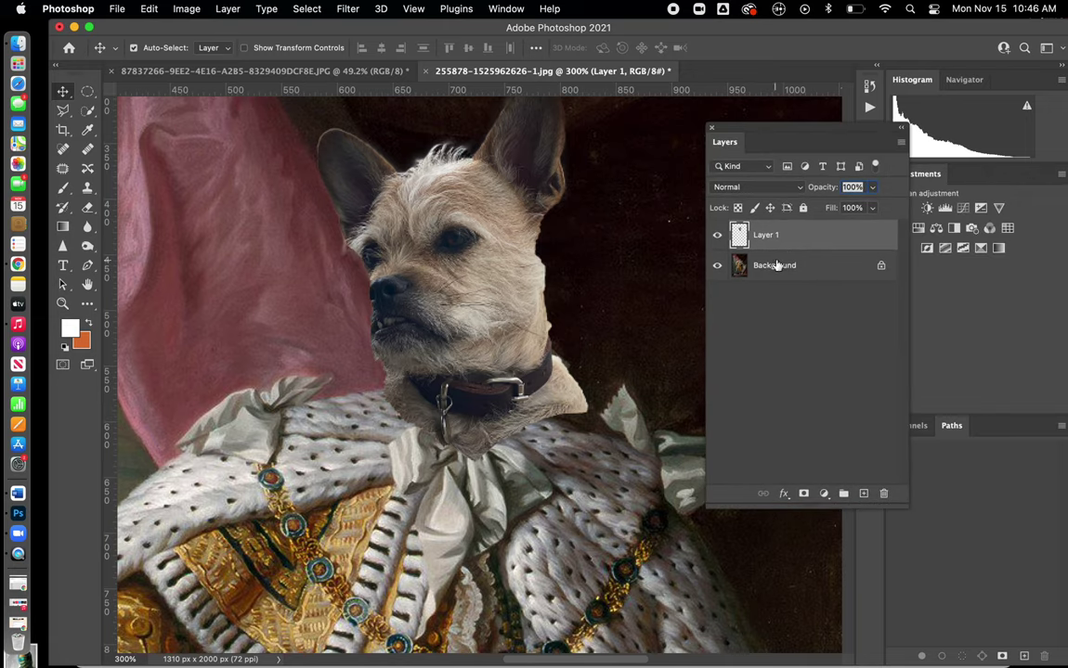
click(872, 187)
click(836, 207)
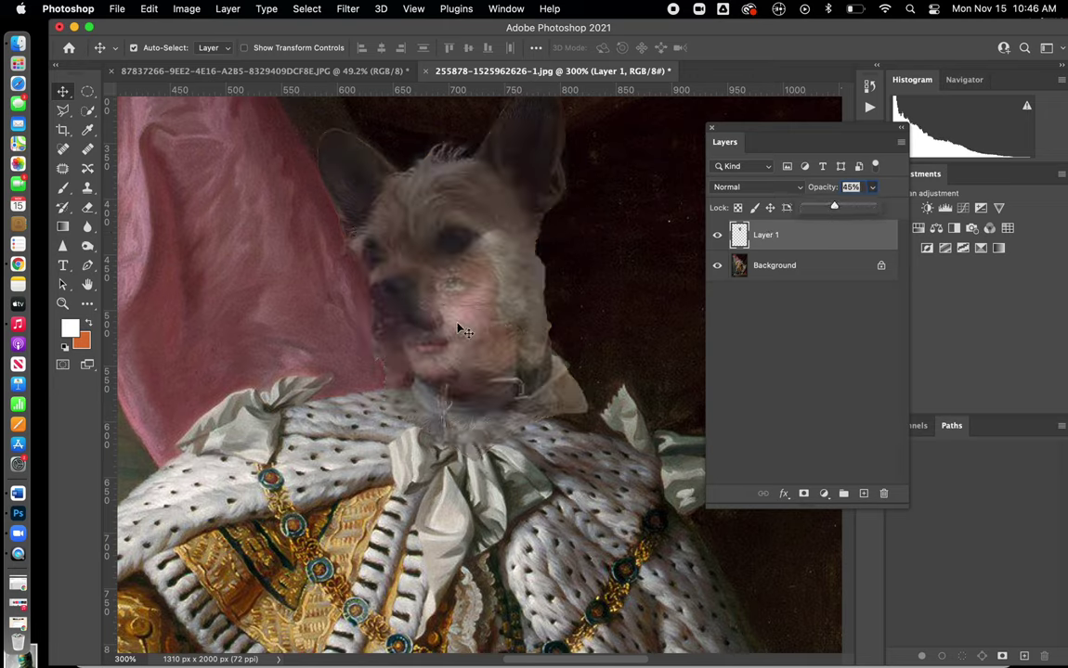
Shift the semi-transparent dog's head down and scale it to about 91% to match the king's head, applying the transformation.
click(61, 93)
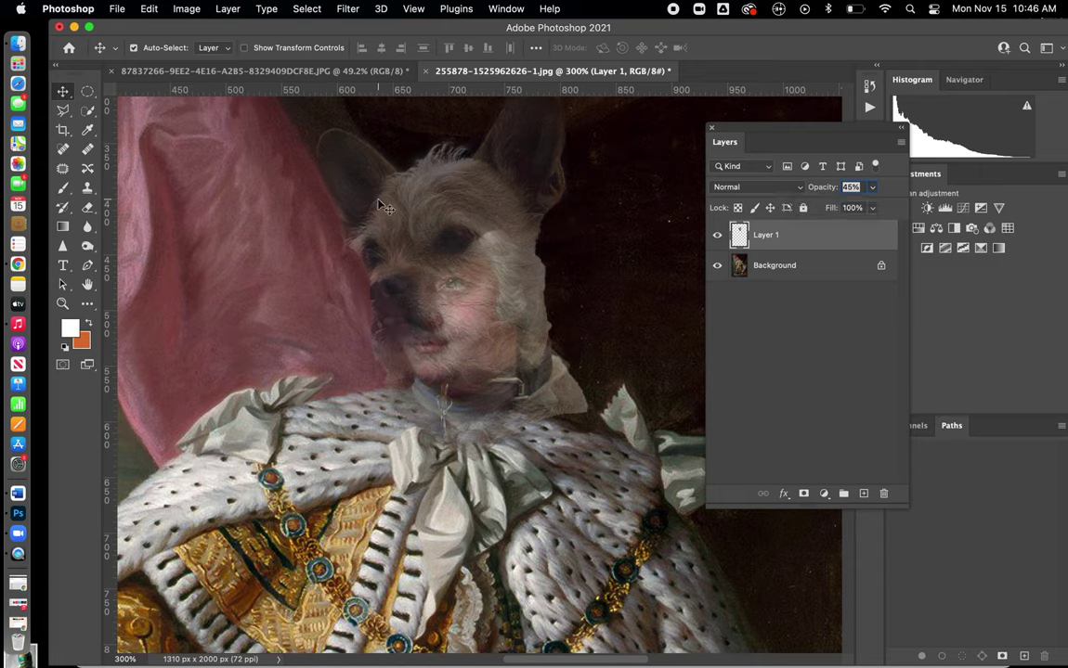
drag(381, 207, 393, 236)
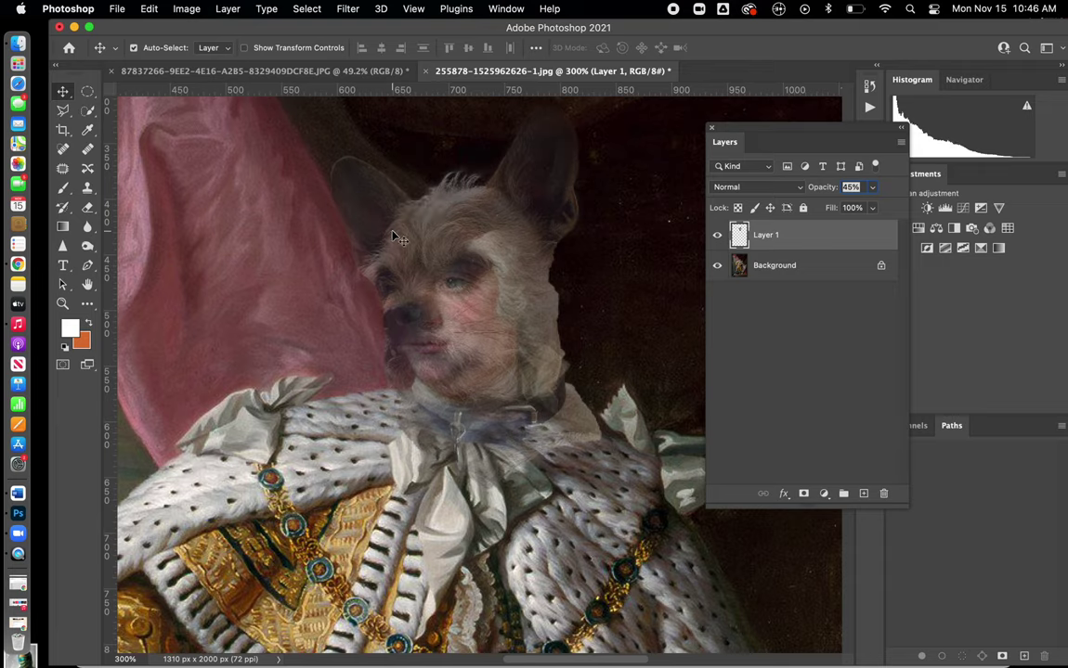
key(ctrl+t)
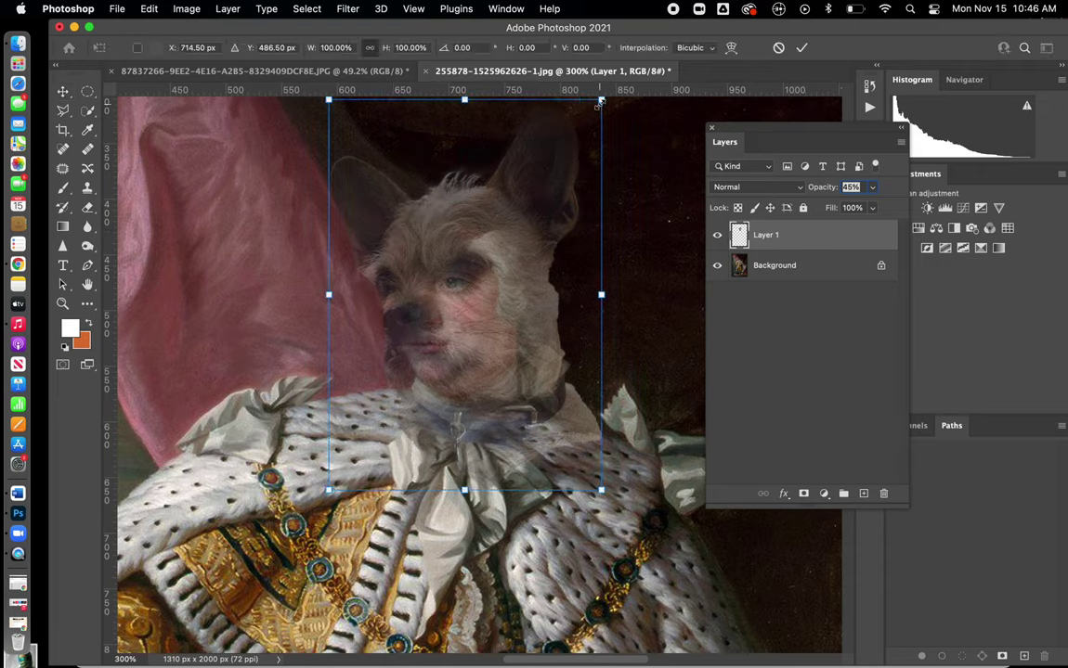
drag(600, 102, 568, 135)
mouse_move(488, 274)
mouse_down()
mouse_move(483, 261)
mouse_move(494, 259)
mouse_up()
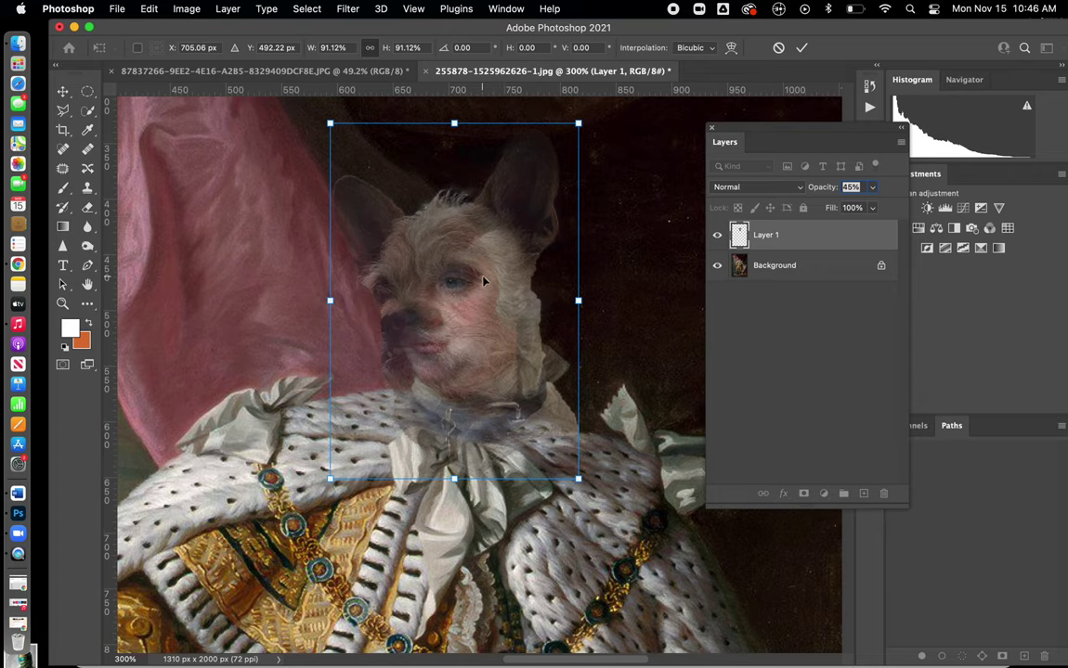
key(Return)
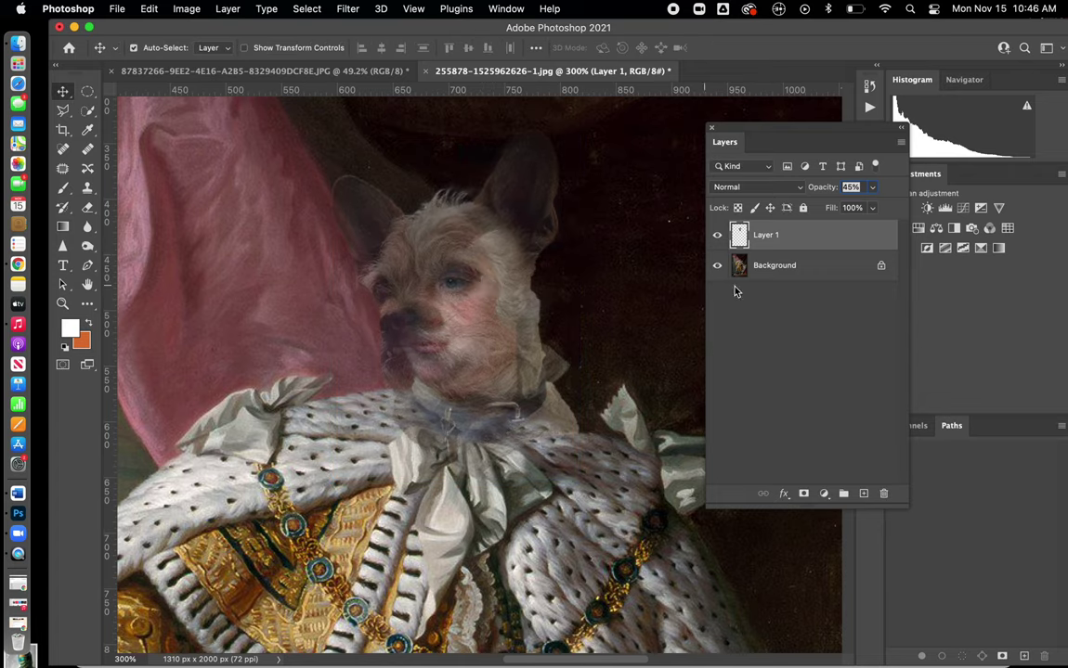
Raise the dog's head layer to 100% opacity to check the fit, and reduce it to 43%.
click(872, 188)
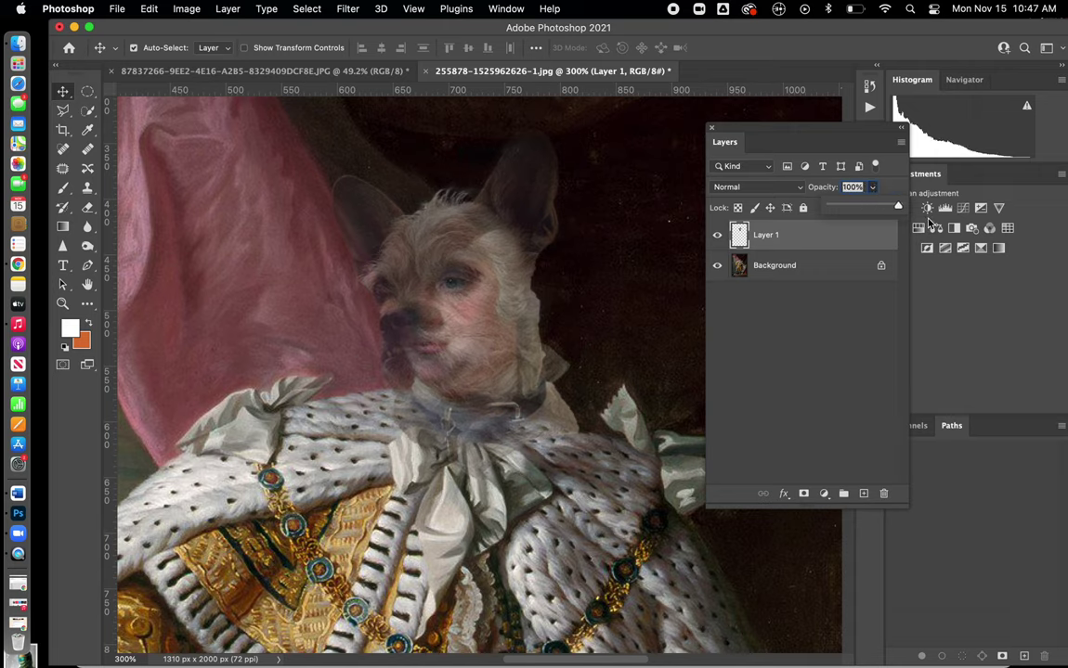
drag(859, 209, 928, 223)
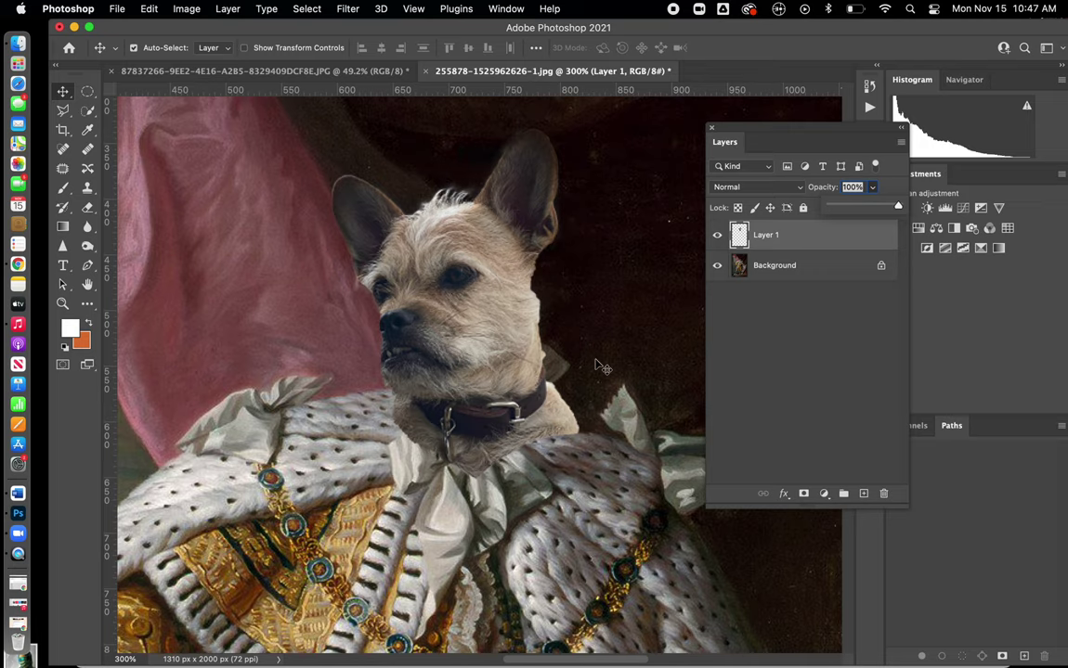
scroll(534, 321, down, 5)
scroll(597, 365, up, 5)
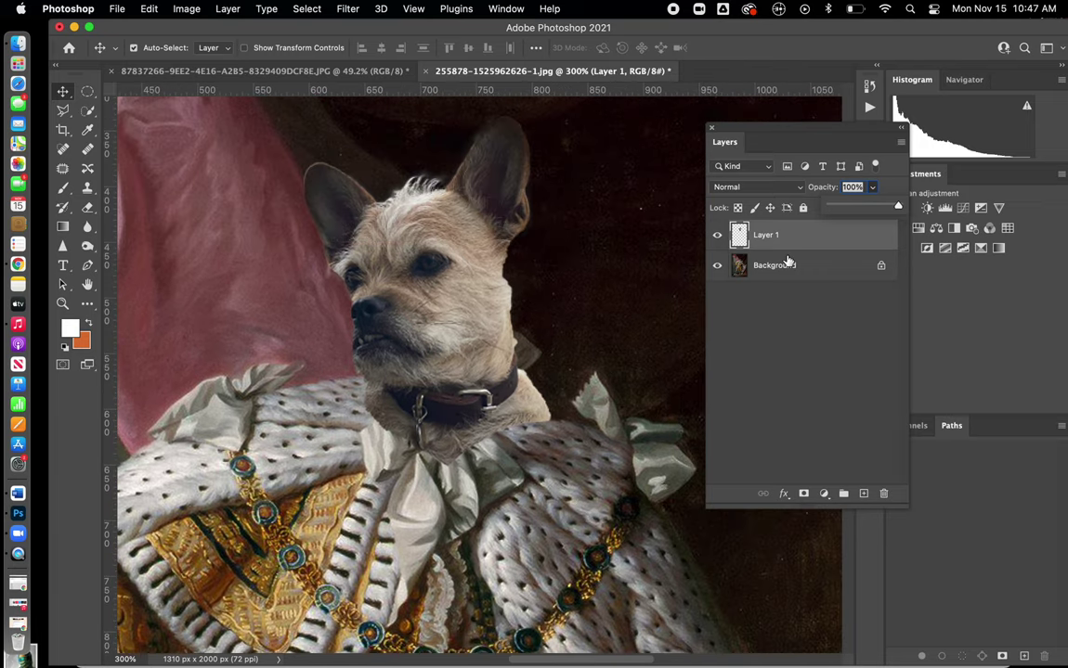
click(871, 188)
click(872, 189)
drag(874, 203, 834, 212)
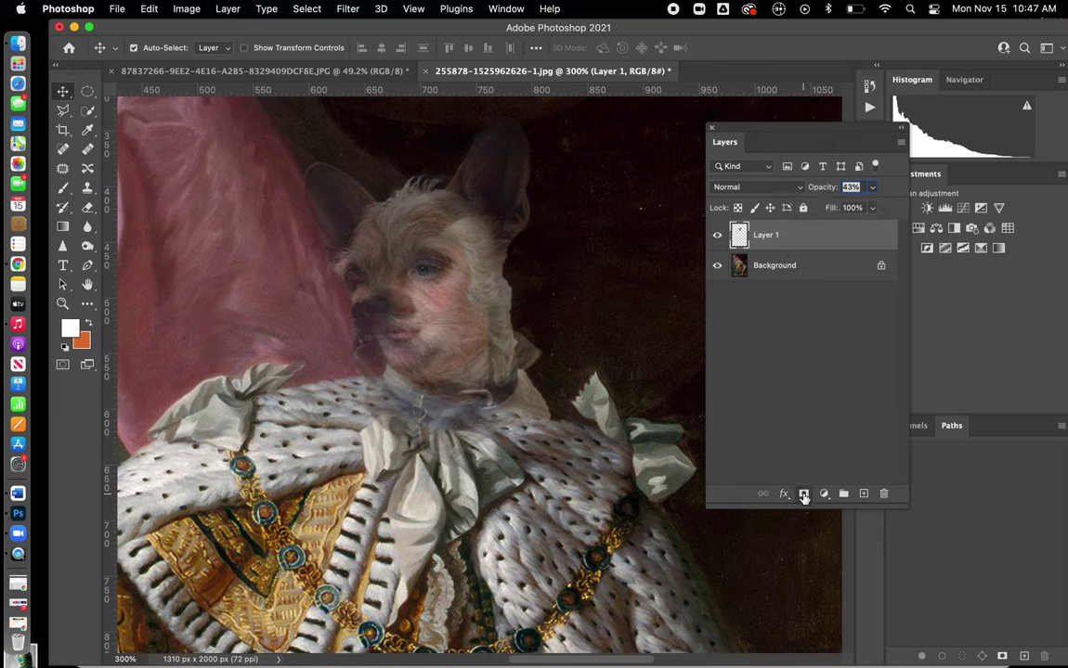
Add a layer mask to the dog's head layer and set the layer's opacity to 79%.
click(804, 495)
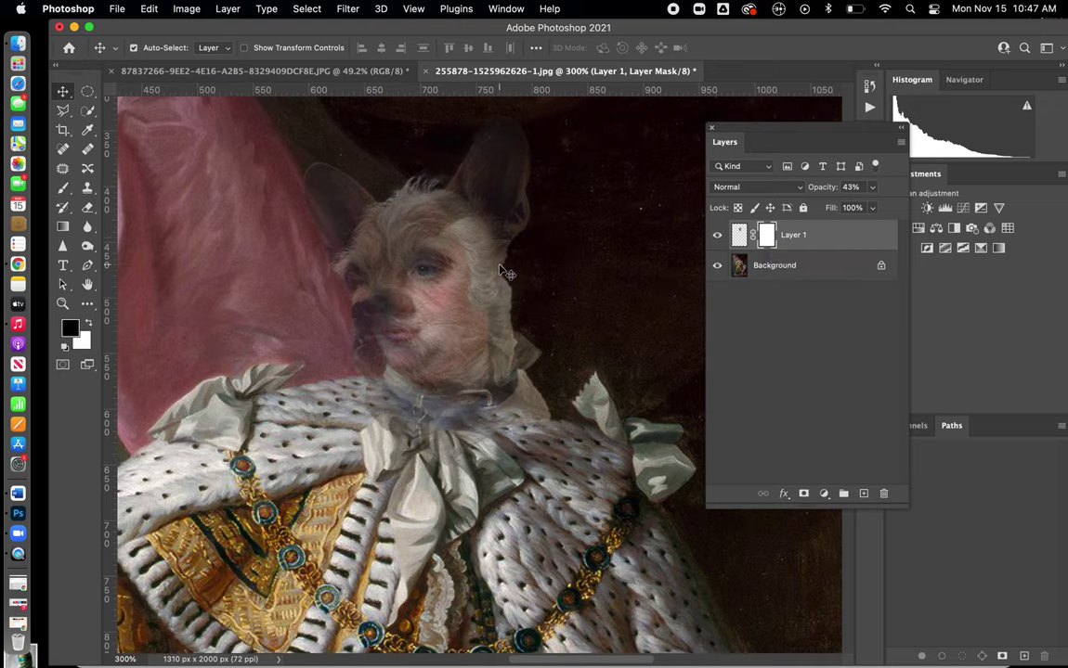
click(871, 187)
drag(860, 208, 870, 211)
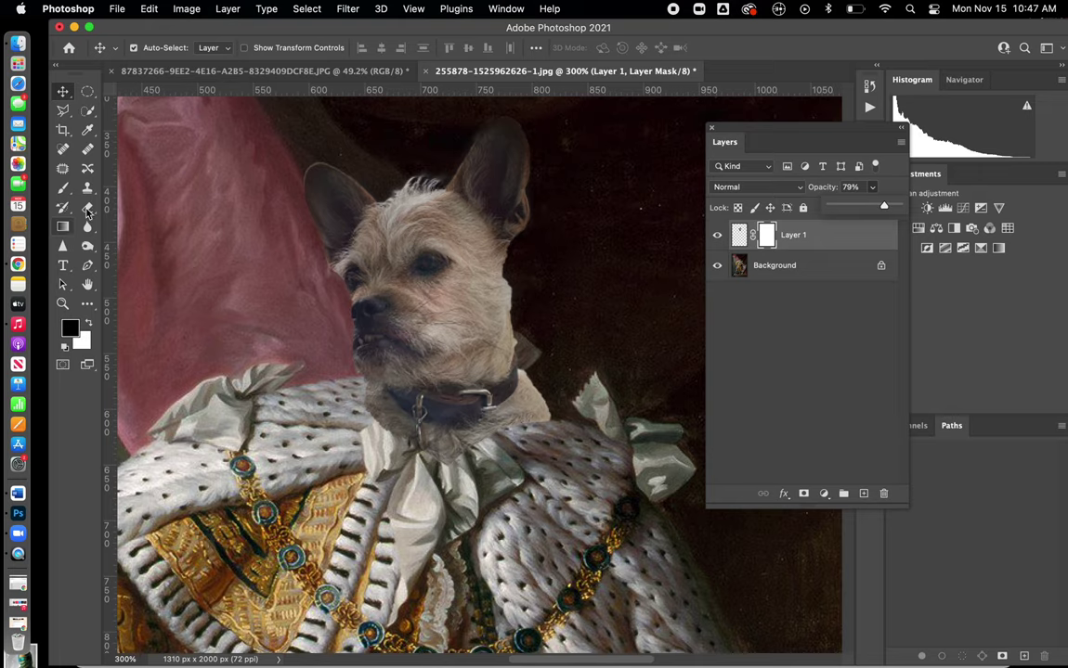
Set up the Brush tool for masking with a size of 41 px and 100% hardness.
click(63, 190)
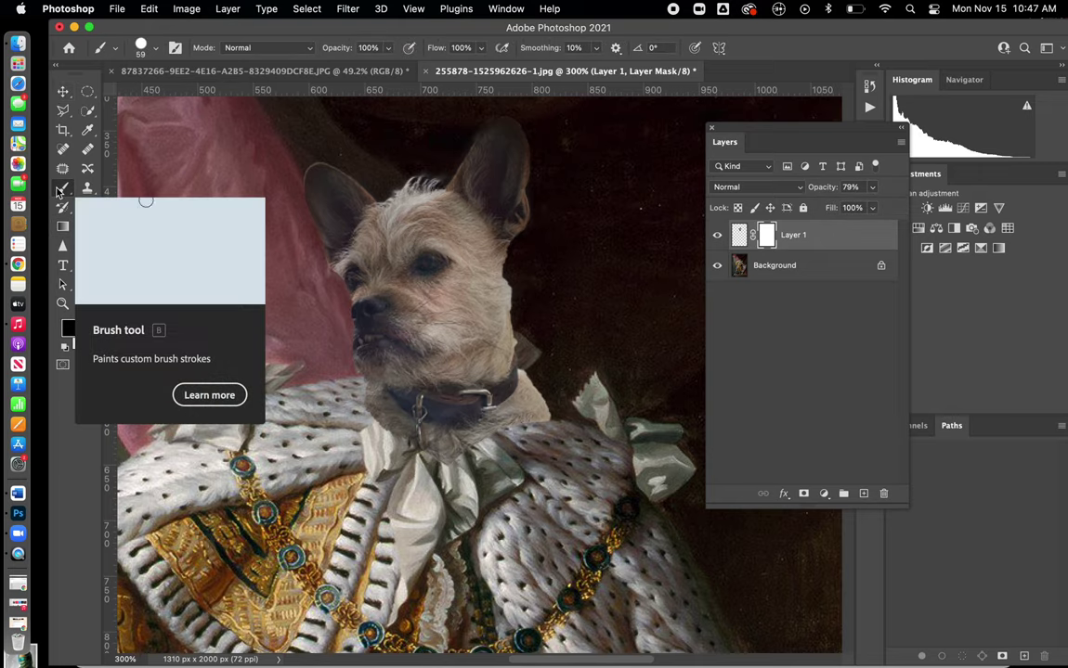
click(141, 48)
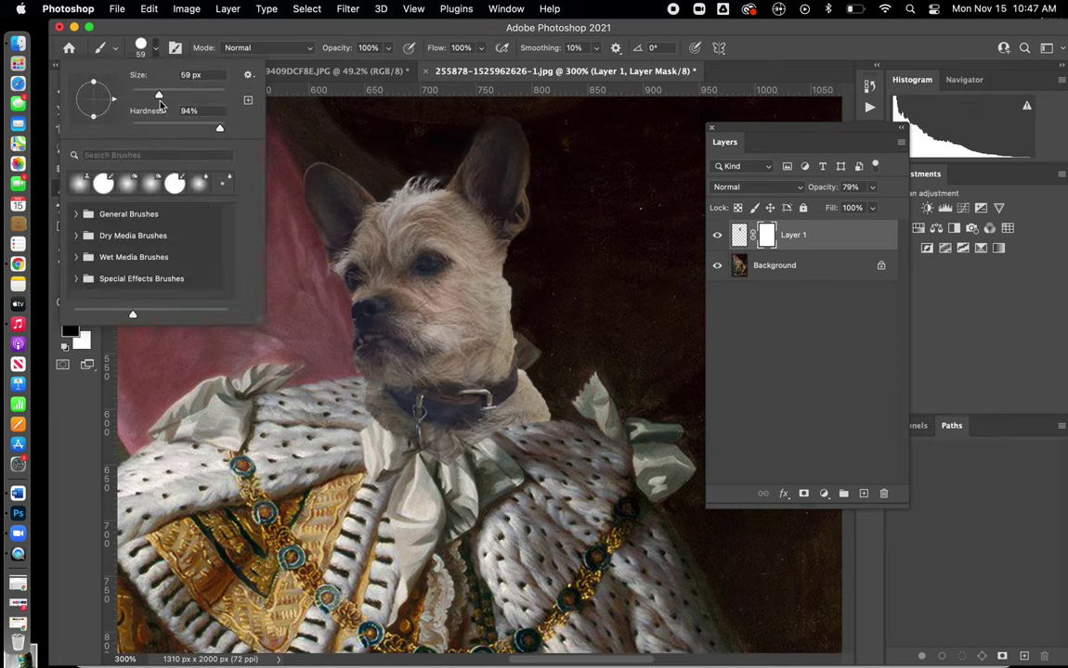
drag(158, 96, 160, 97)
drag(219, 130, 225, 129)
drag(156, 95, 151, 96)
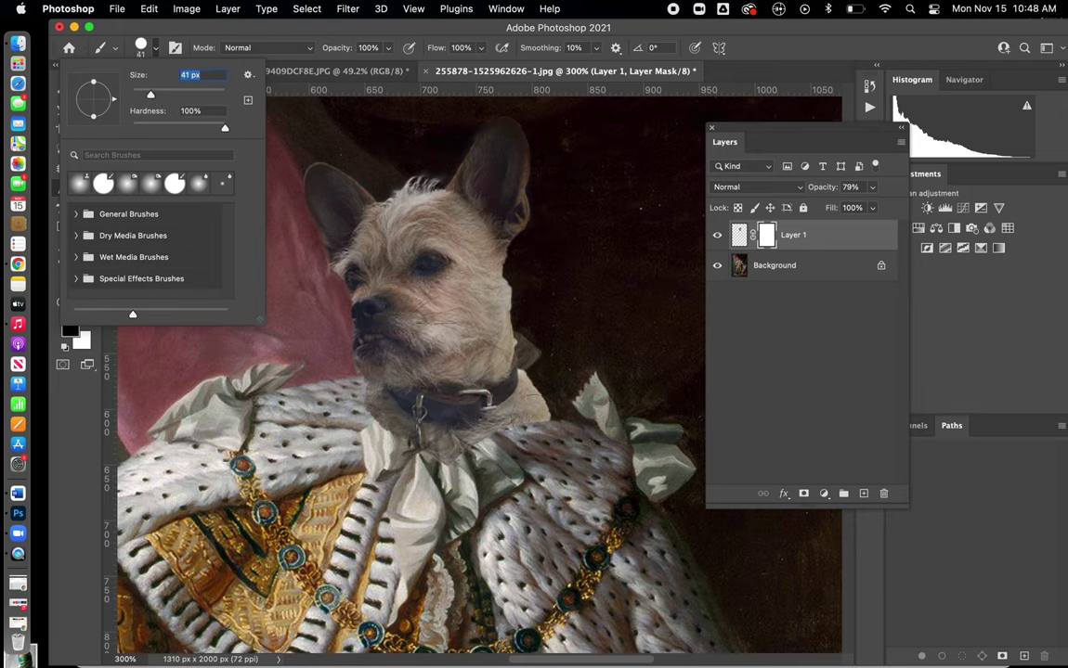
Paint black on the dog's head layer mask to hide the fur around and below the collar.
key(Return)
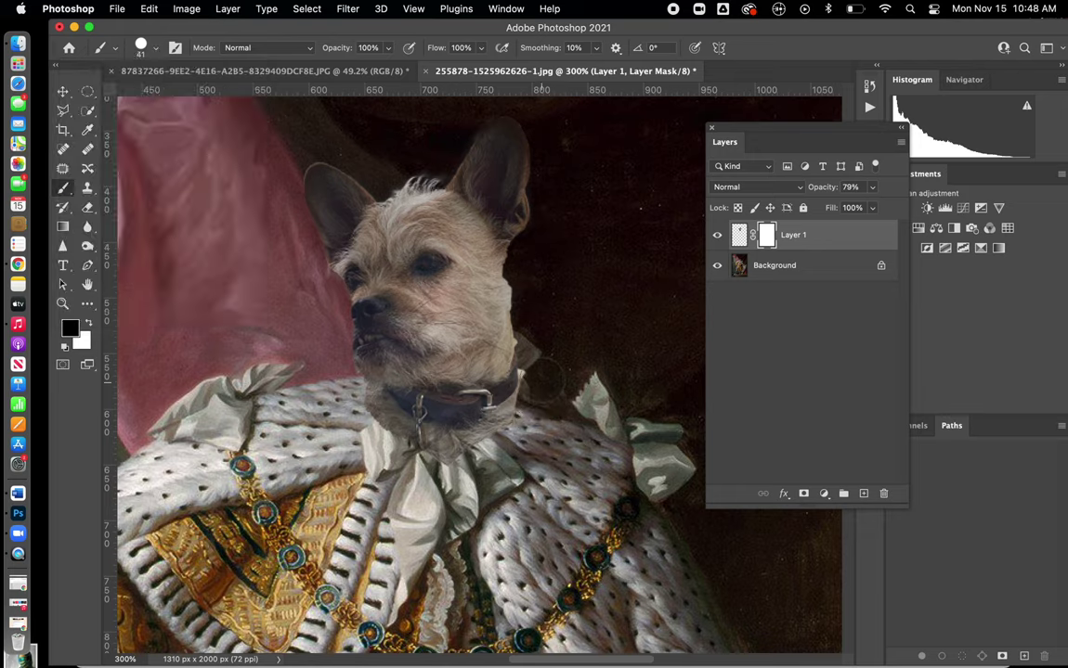
mouse_move(541, 372)
mouse_down()
mouse_move(497, 339)
mouse_move(469, 363)
mouse_move(510, 399)
mouse_up()
mouse_move(441, 399)
mouse_down()
mouse_move(464, 357)
mouse_move(432, 409)
mouse_move(413, 383)
mouse_up()
mouse_move(481, 399)
mouse_down()
mouse_move(376, 394)
mouse_move(416, 450)
mouse_move(400, 399)
mouse_move(339, 395)
mouse_move(368, 423)
mouse_move(336, 386)
mouse_move(372, 415)
mouse_move(345, 386)
mouse_move(350, 410)
mouse_up()
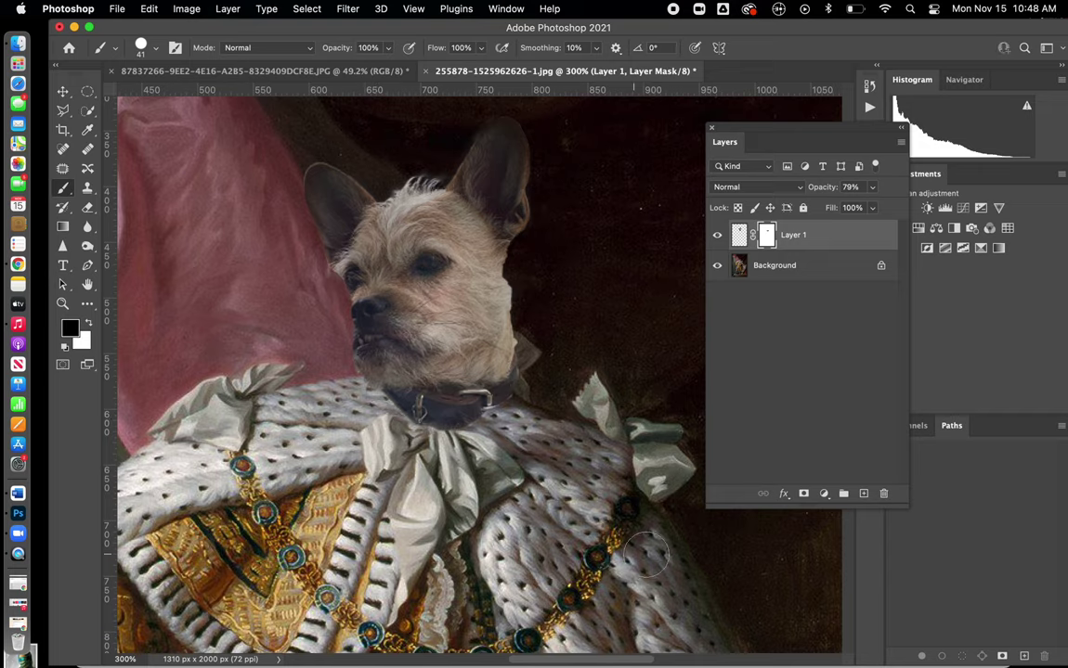
Raise the dog's head layer to 100% opacity.
click(872, 189)
drag(872, 208, 914, 219)
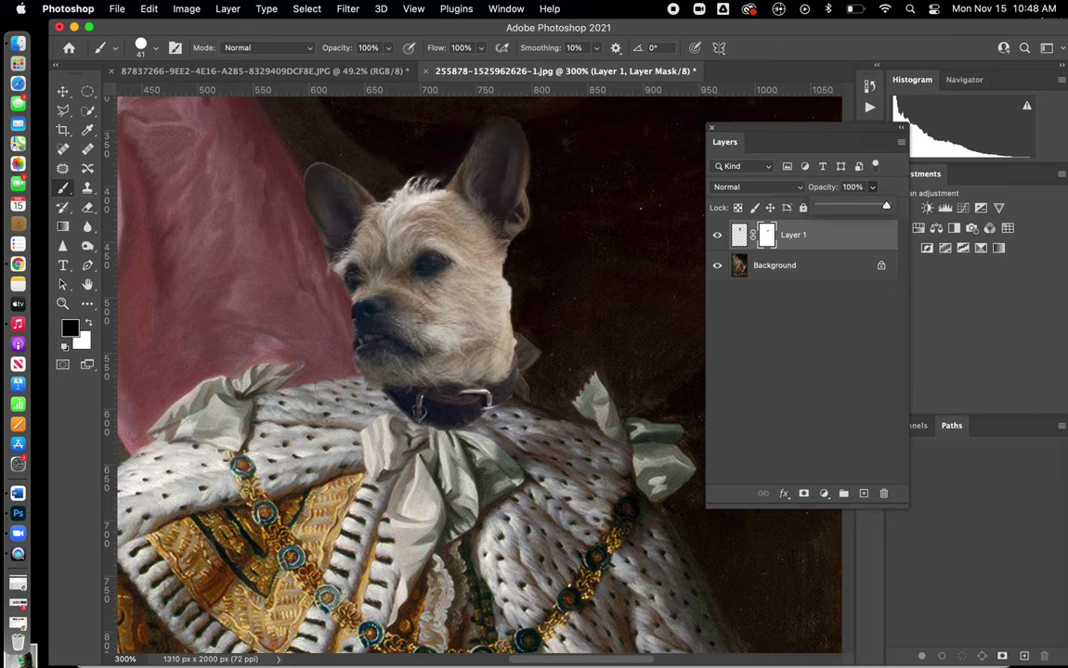
key(Return)
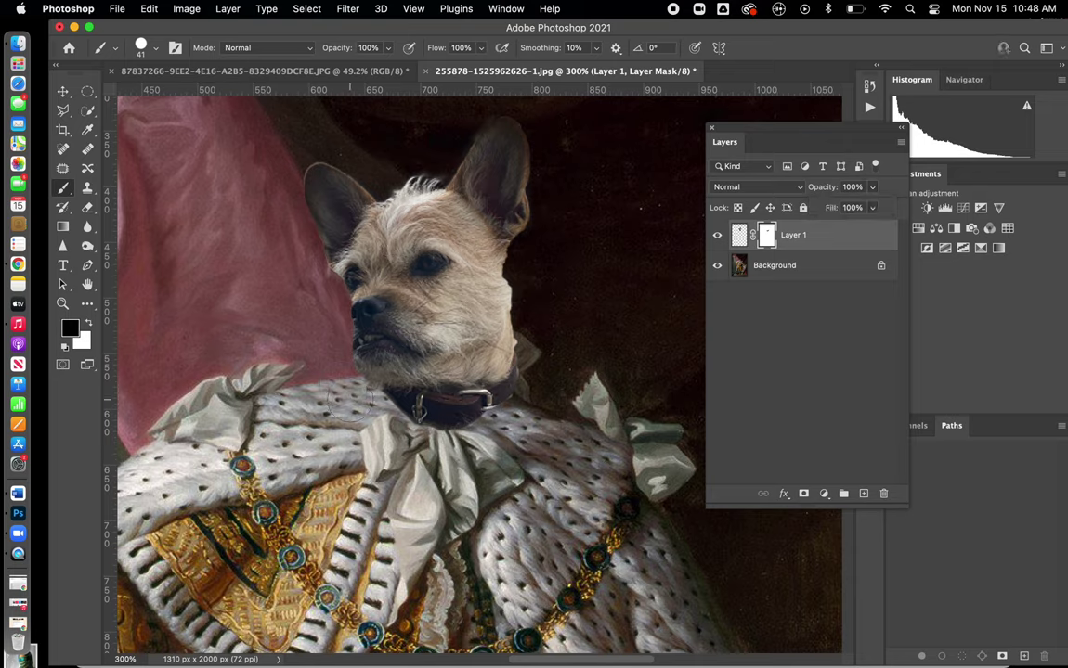
Dock the floating Layers panel between the Histogram and Adjustments panels.
mouse_move(240, 283)
mouse_down()
mouse_move(273, 290)
mouse_move(276, 255)
mouse_move(289, 247)
mouse_move(296, 323)
mouse_move(259, 249)
mouse_move(271, 246)
mouse_move(255, 242)
mouse_up()
mouse_move(542, 327)
mouse_down()
mouse_move(520, 325)
mouse_move(563, 352)
mouse_move(483, 314)
mouse_move(445, 343)
mouse_move(540, 381)
mouse_up()
mouse_move(631, 310)
mouse_down()
mouse_move(567, 349)
mouse_move(540, 350)
mouse_move(554, 324)
mouse_move(531, 283)
mouse_up()
drag(796, 130, 928, 167)
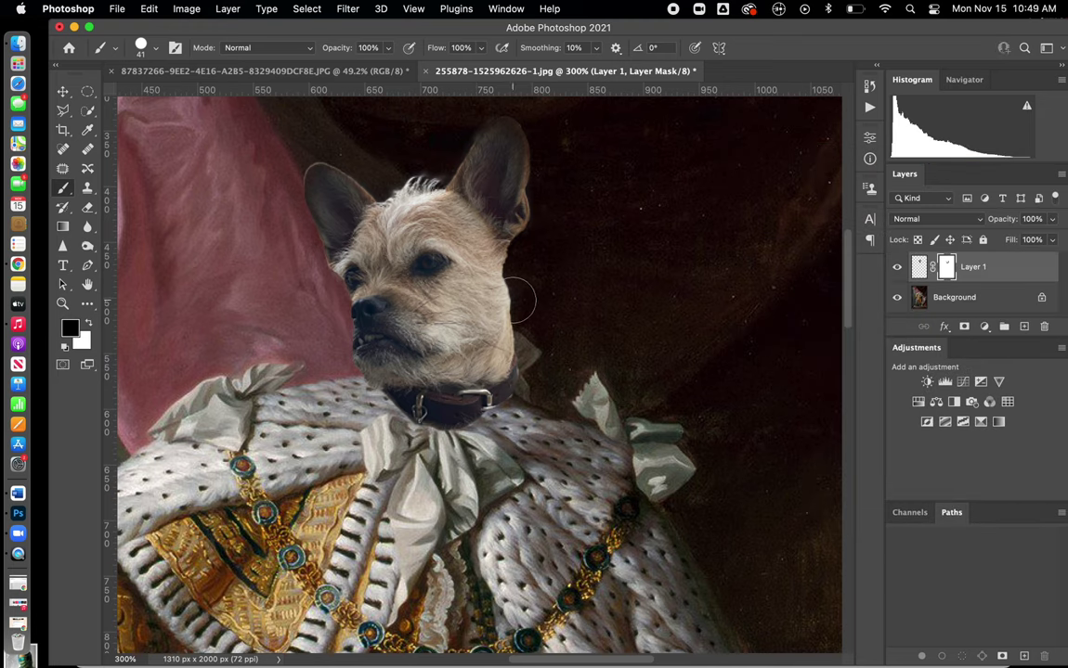
scroll(368, 340, left, 3)
scroll(367, 340, down, 2)
scroll(368, 340, down, 2)
scroll(367, 339, right, 2)
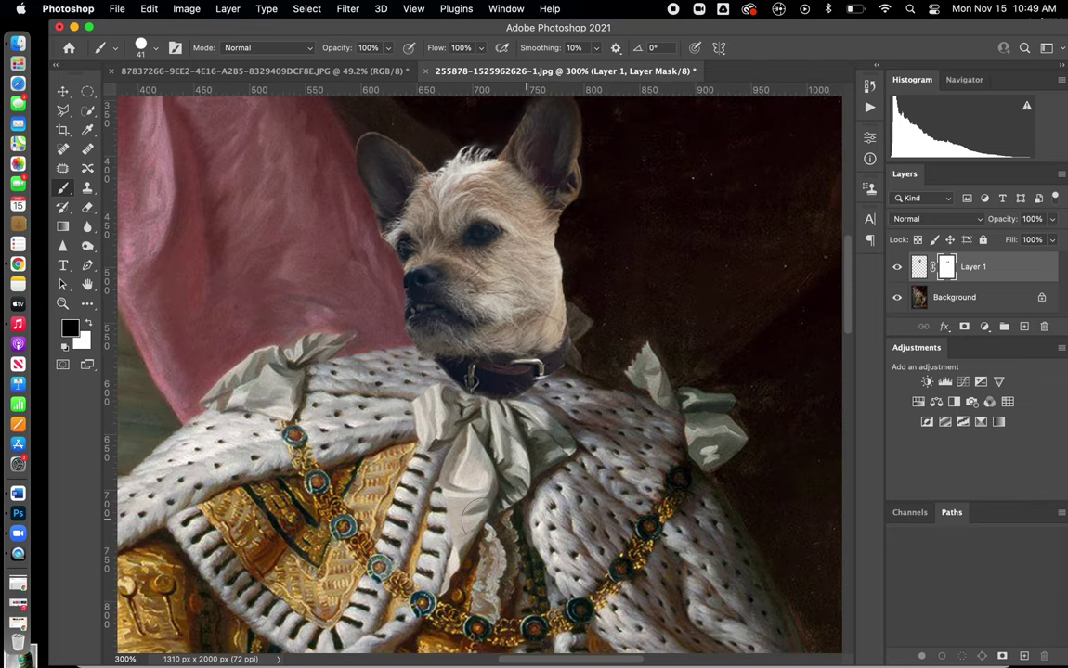
scroll(509, 405, up, 2)
scroll(509, 404, right, 2)
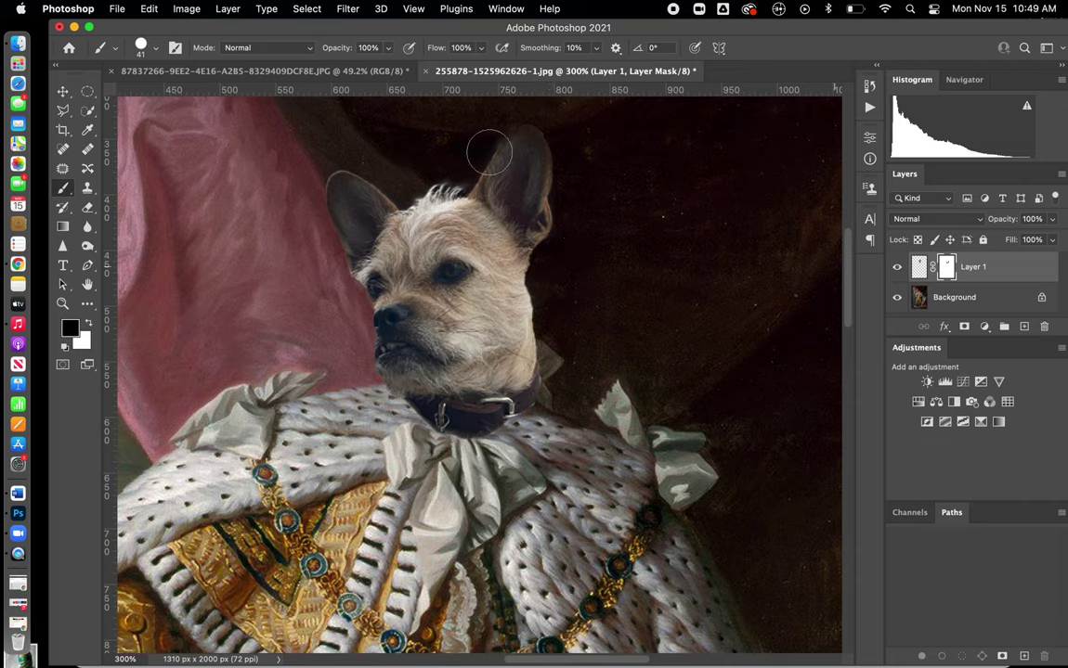
click(186, 10)
mouse_move(195, 54)
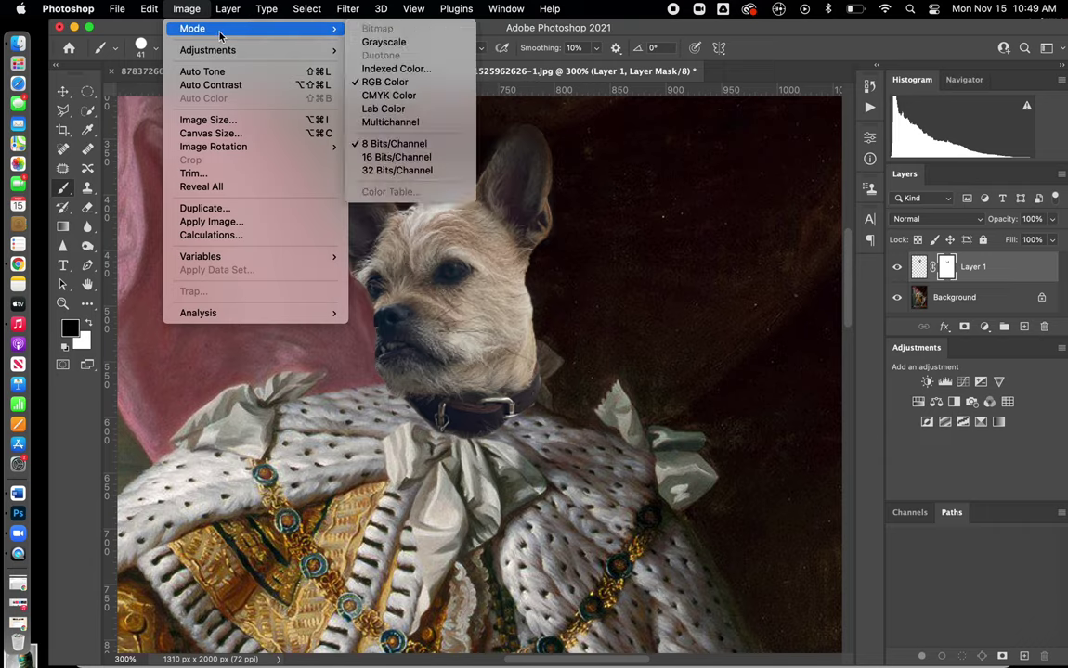
click(186, 10)
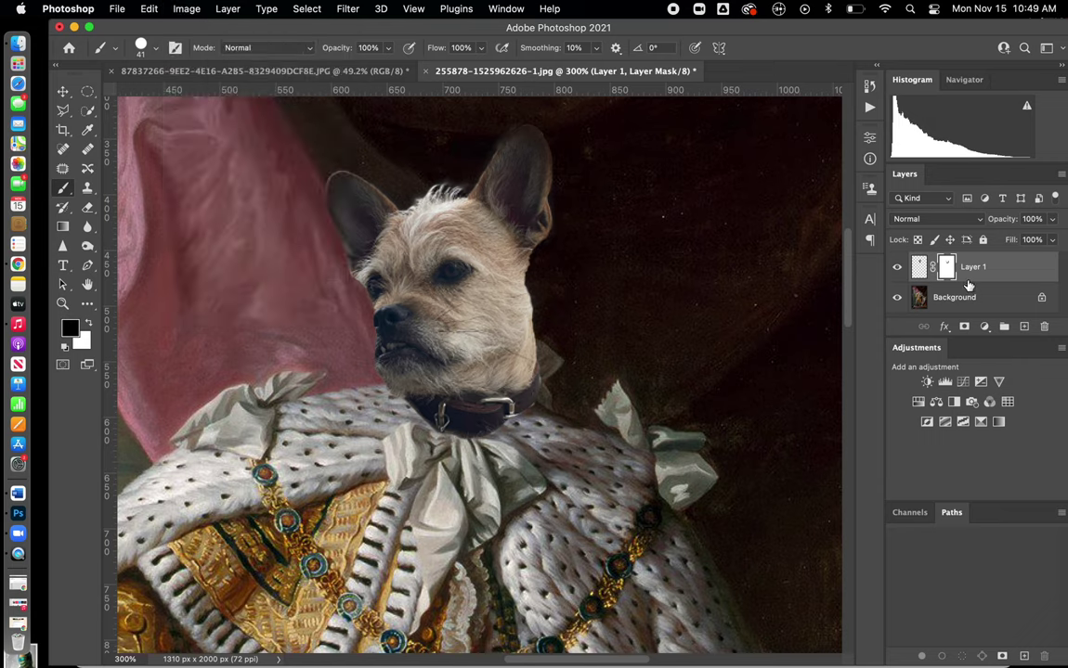
Target the dog's head image instead of its mask and apply a Brightness/Contrast adjustment with brightness 0 and contrast 15.
click(919, 269)
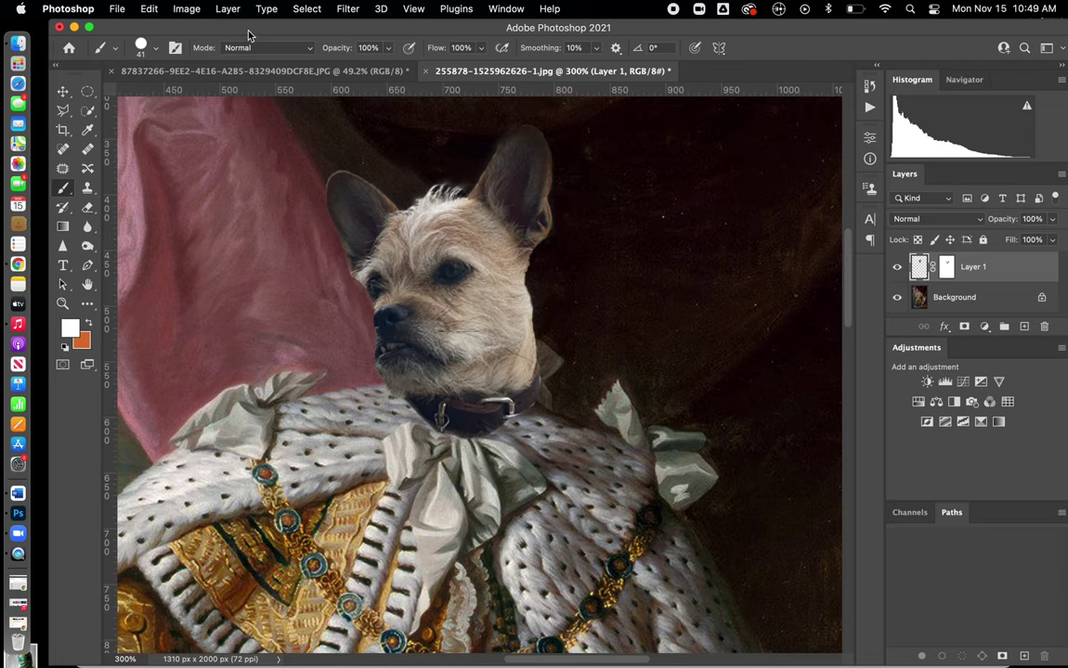
click(228, 8)
mouse_move(187, 8)
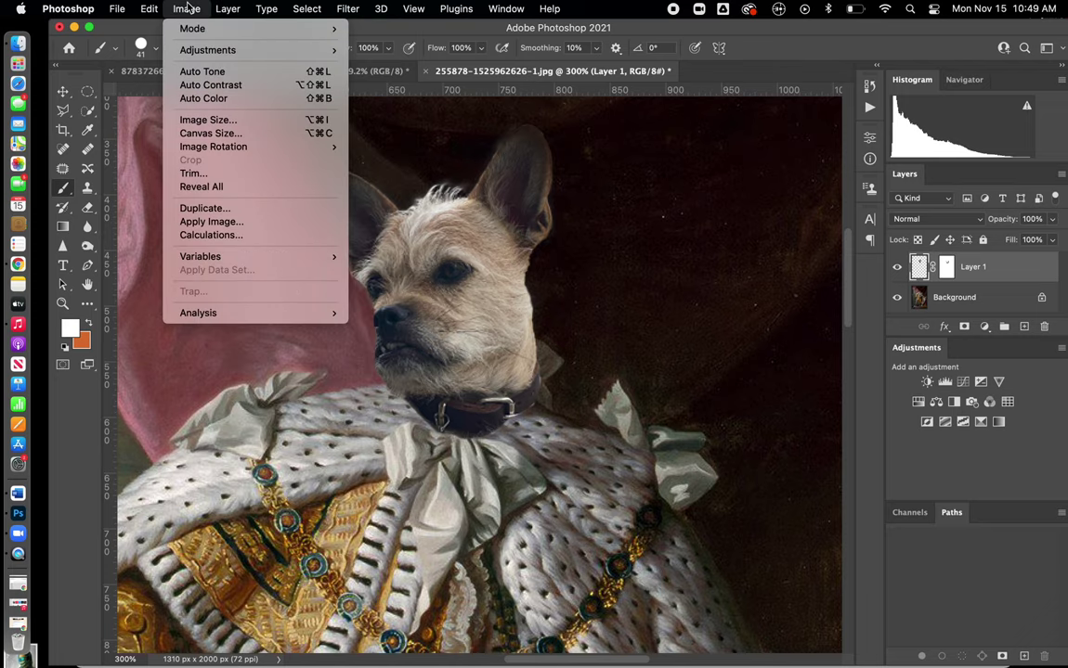
mouse_move(197, 54)
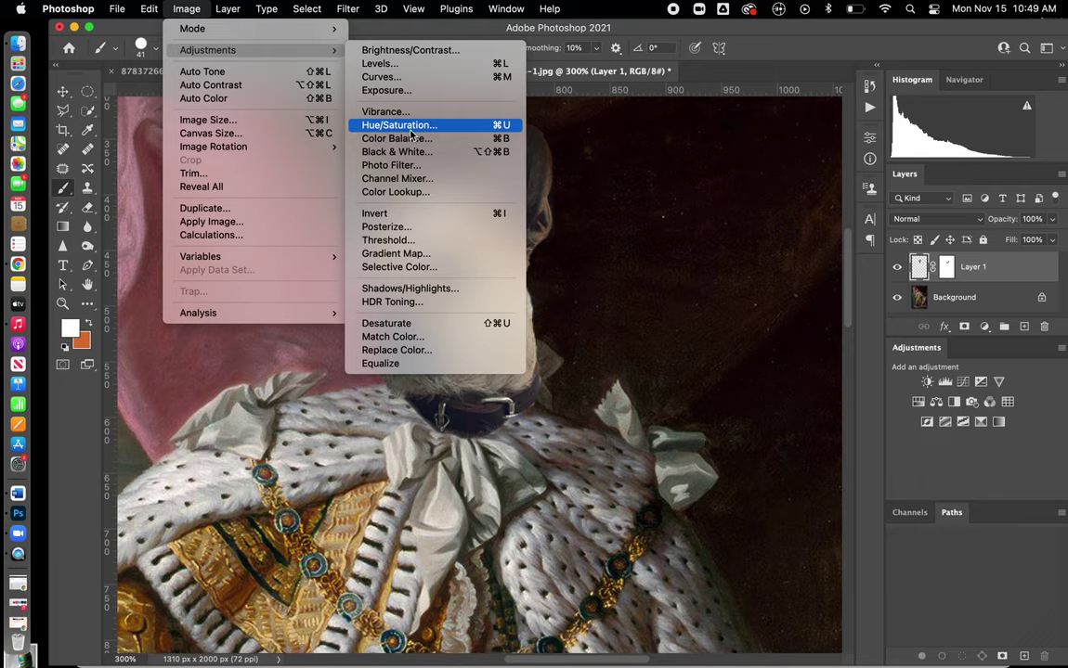
click(410, 52)
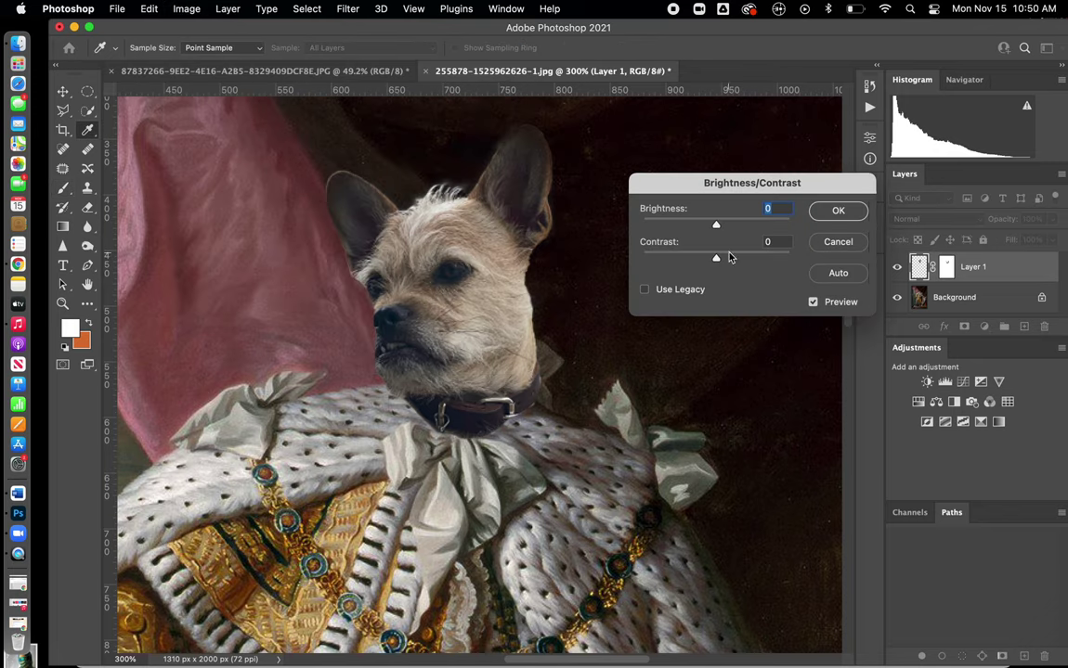
mouse_move(716, 226)
mouse_down()
mouse_move(655, 229)
mouse_move(831, 254)
mouse_move(716, 238)
mouse_up()
mouse_move(716, 261)
mouse_down()
mouse_move(737, 261)
mouse_move(727, 264)
mouse_up()
key(super+0)
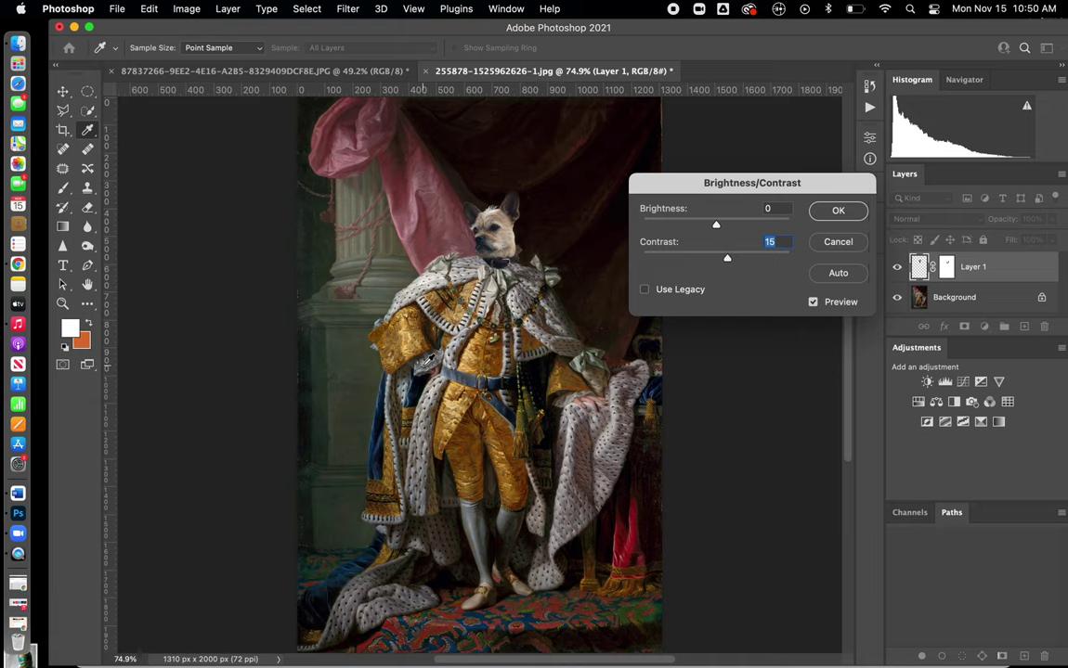
click(838, 212)
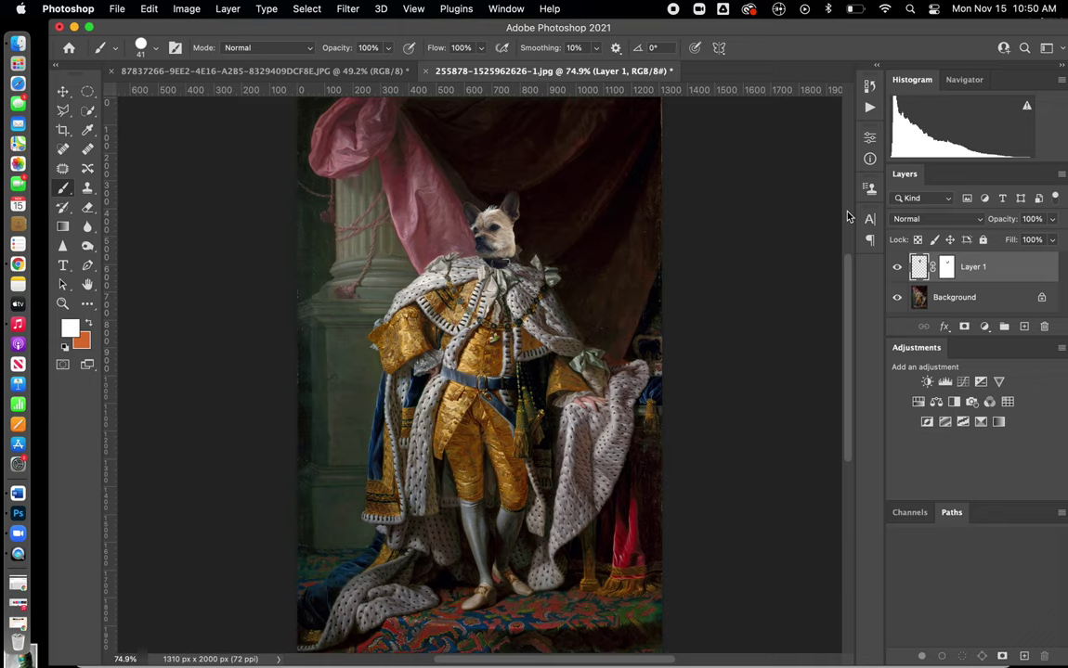
Scale the dog's head to about 105%, nudge it about 2 px left and 8 px down, and apply the transformation.
key(cmd+t)
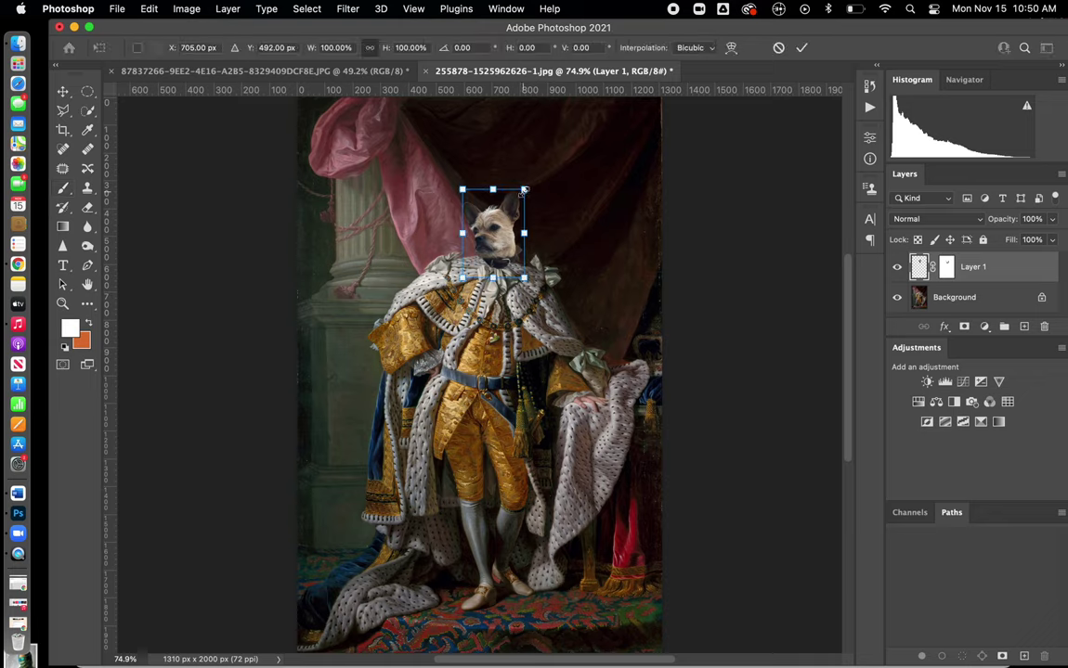
drag(523, 189, 529, 186)
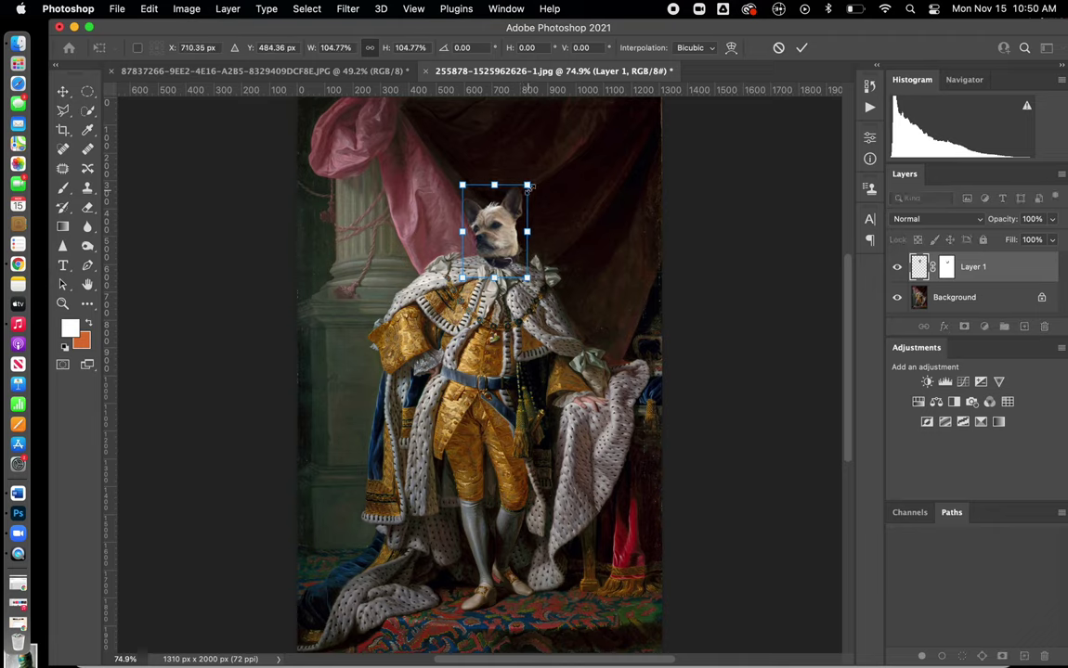
drag(509, 227, 507, 231)
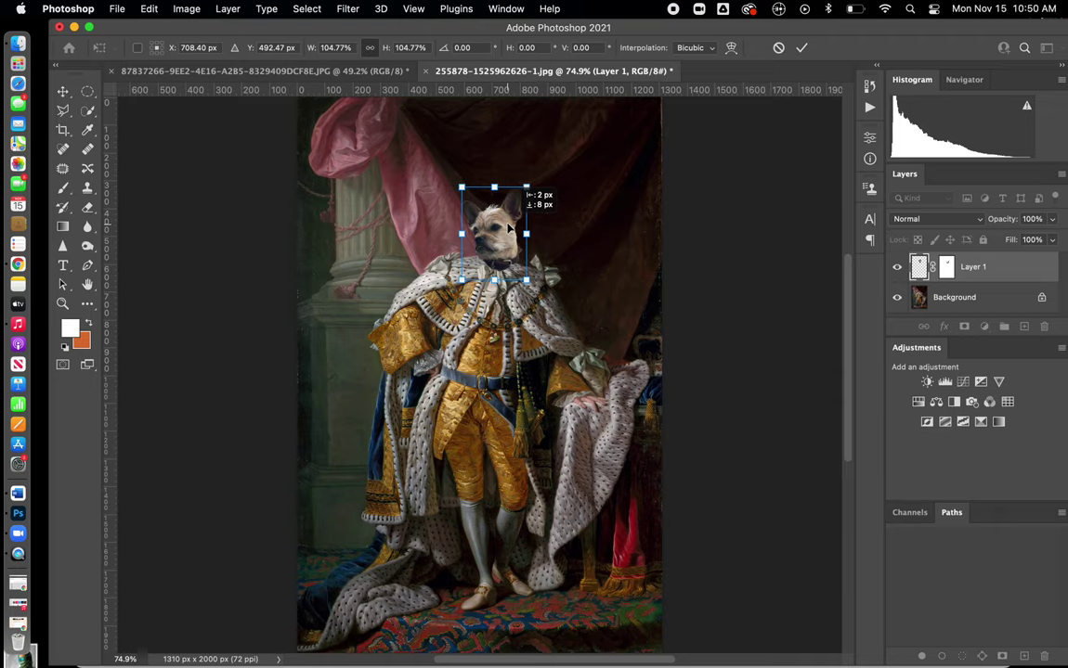
key(Return)
key(b)
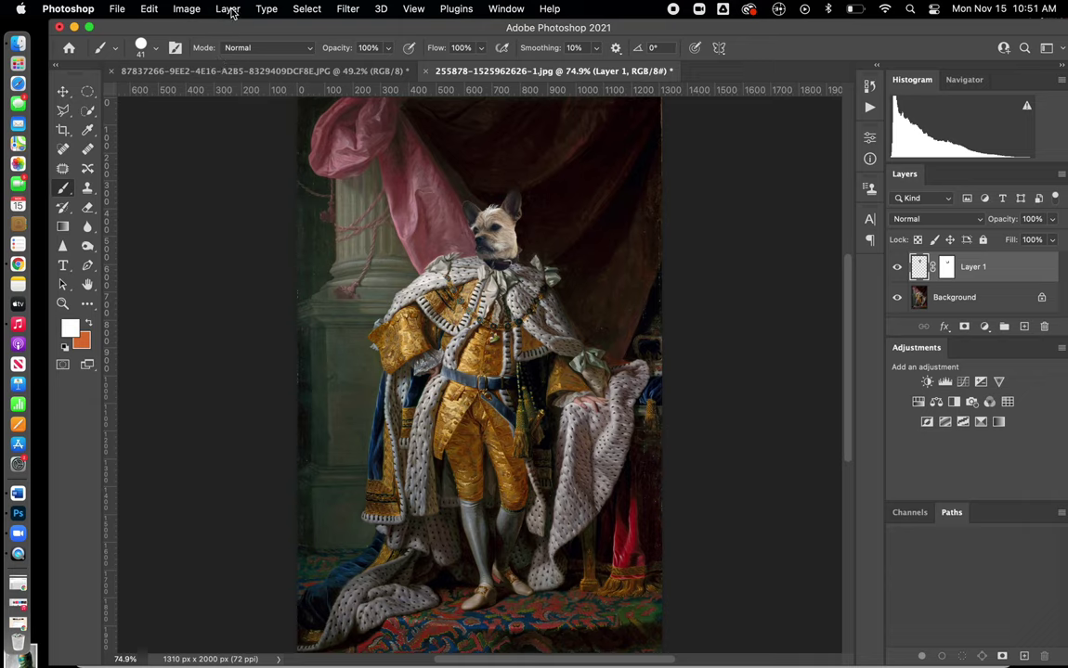
Flip the dog's head layer horizontally so that it faces the other way.
click(185, 9)
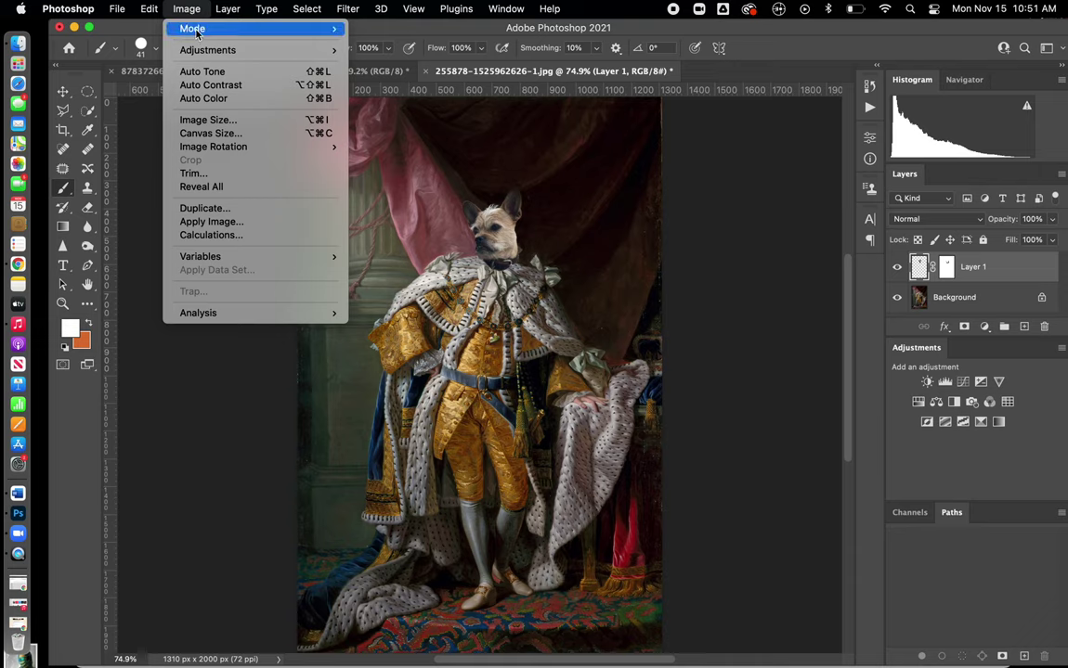
mouse_move(206, 148)
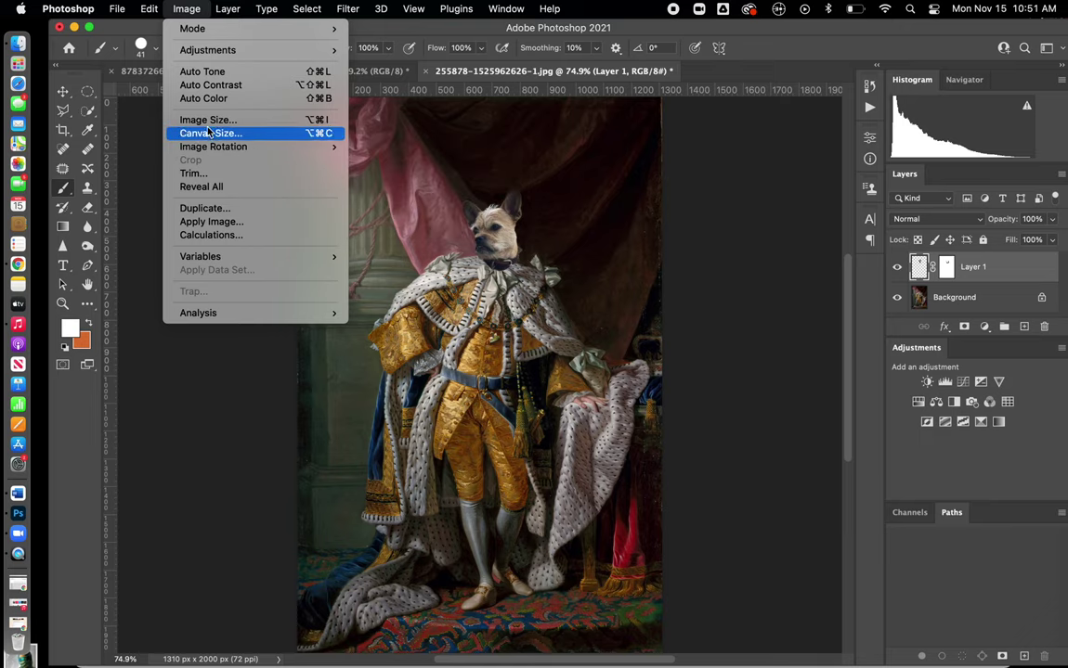
mouse_move(149, 9)
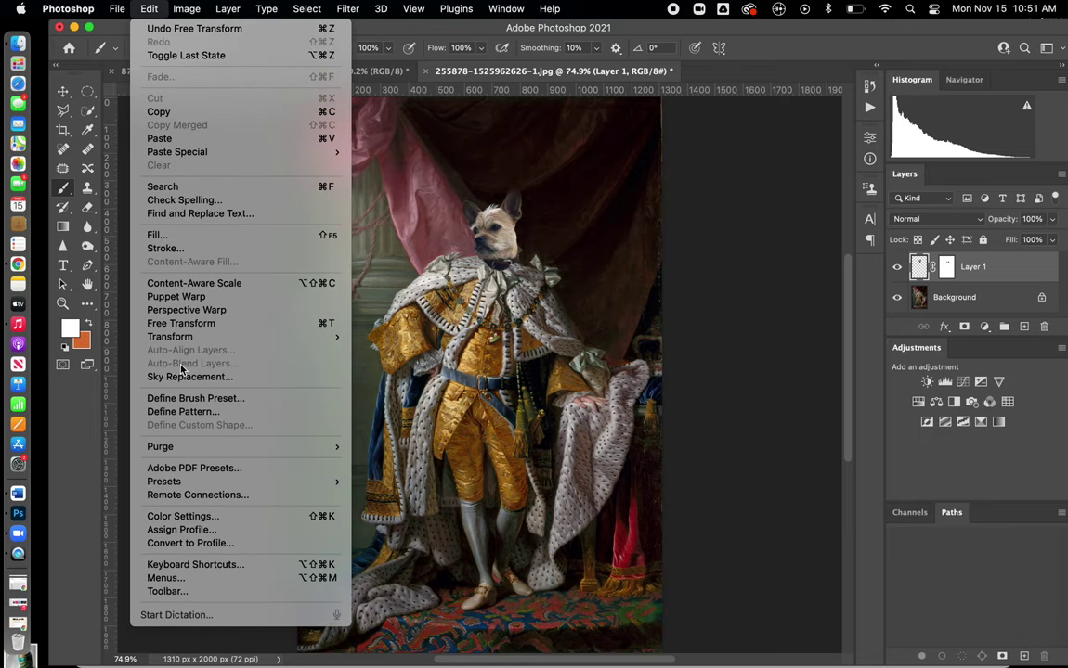
mouse_move(165, 338)
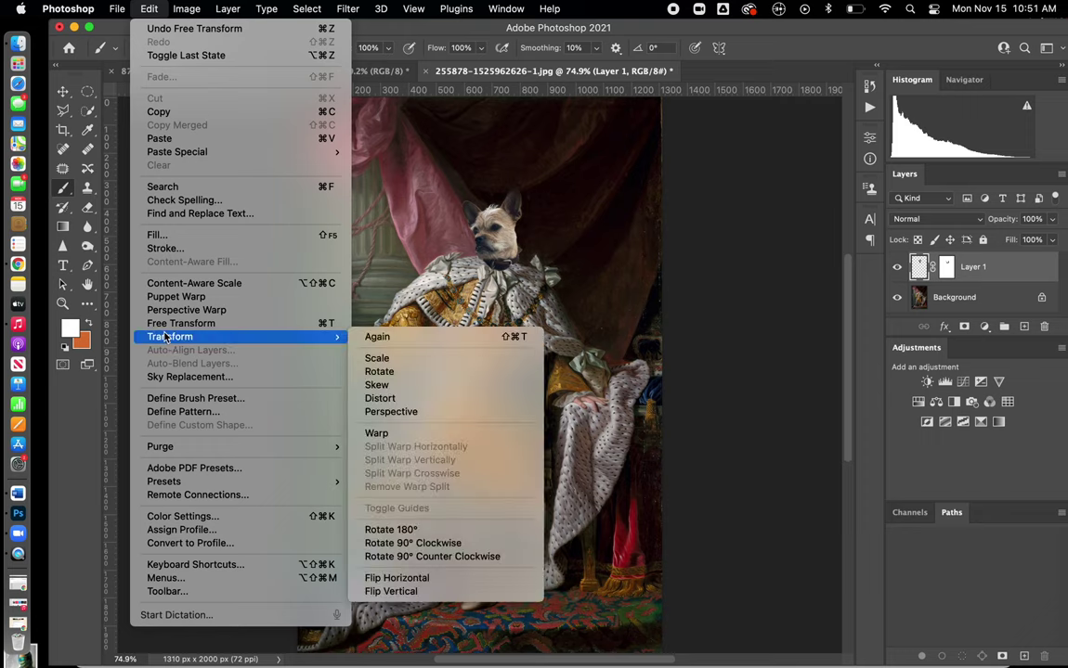
click(399, 581)
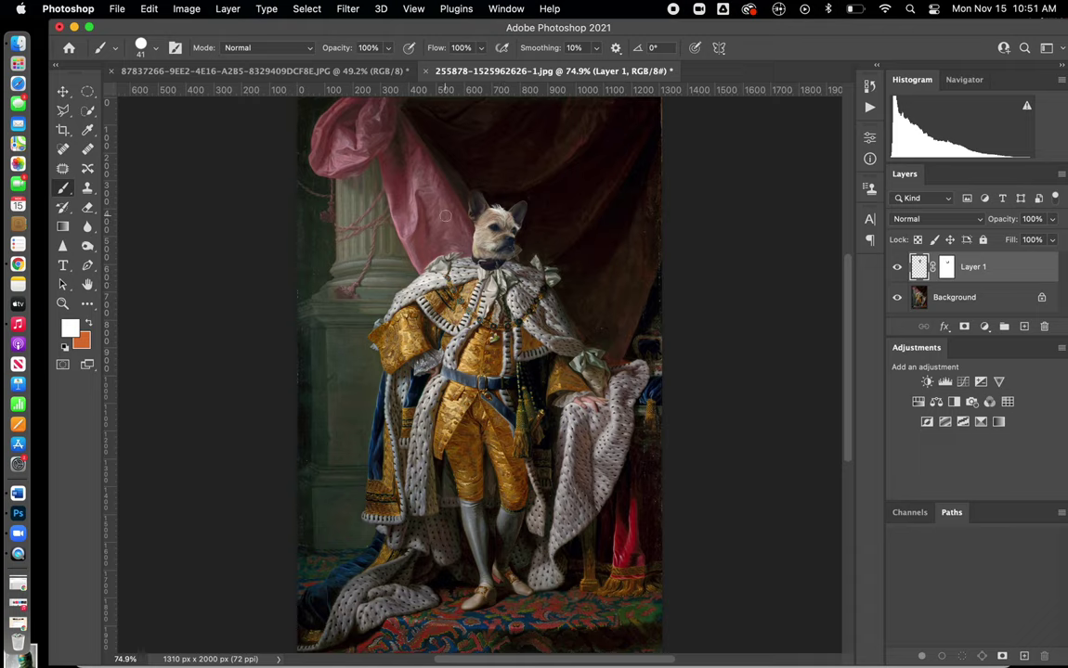
Rotate the dog's head by about -10.7° and apply it, undoing the stray white brush dab on the face.
key(ctrl+t)
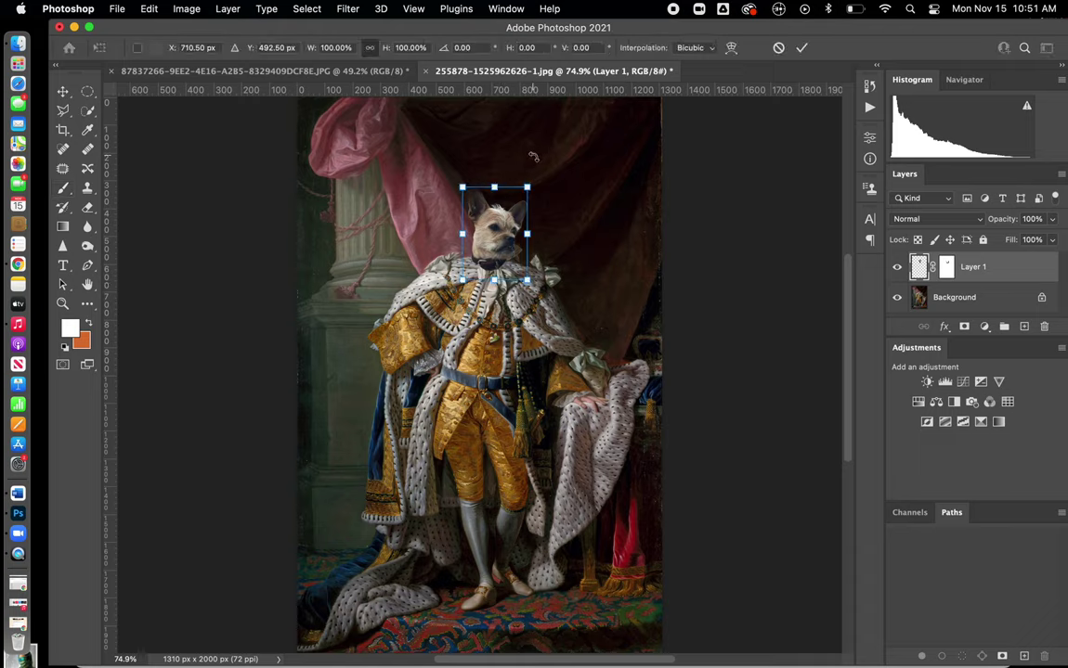
drag(532, 155, 517, 165)
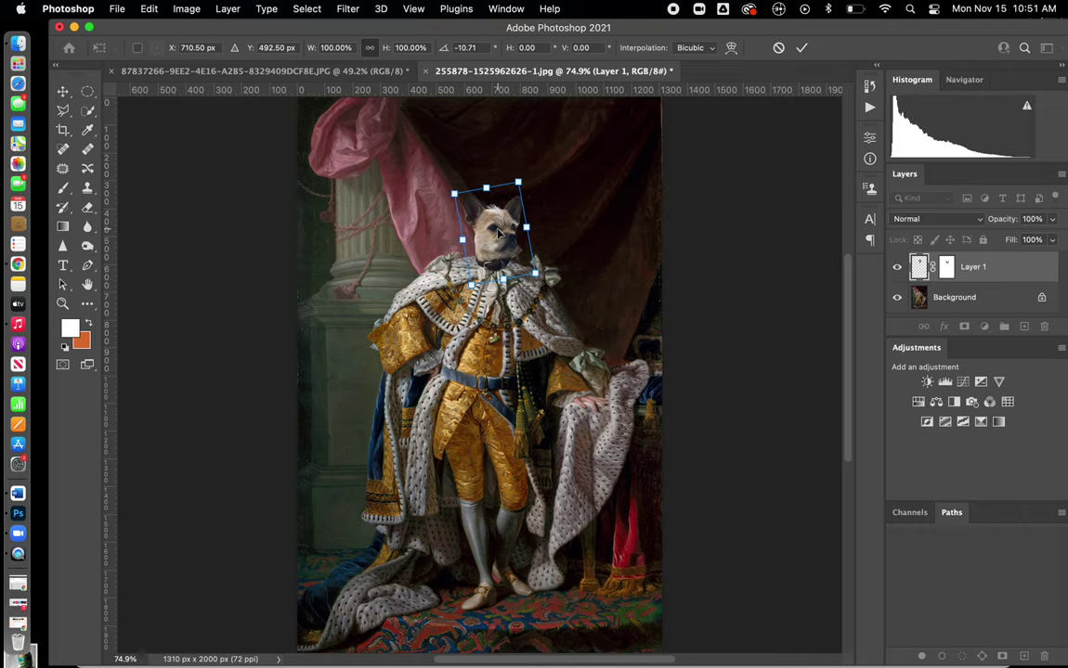
key(Return)
key(b)
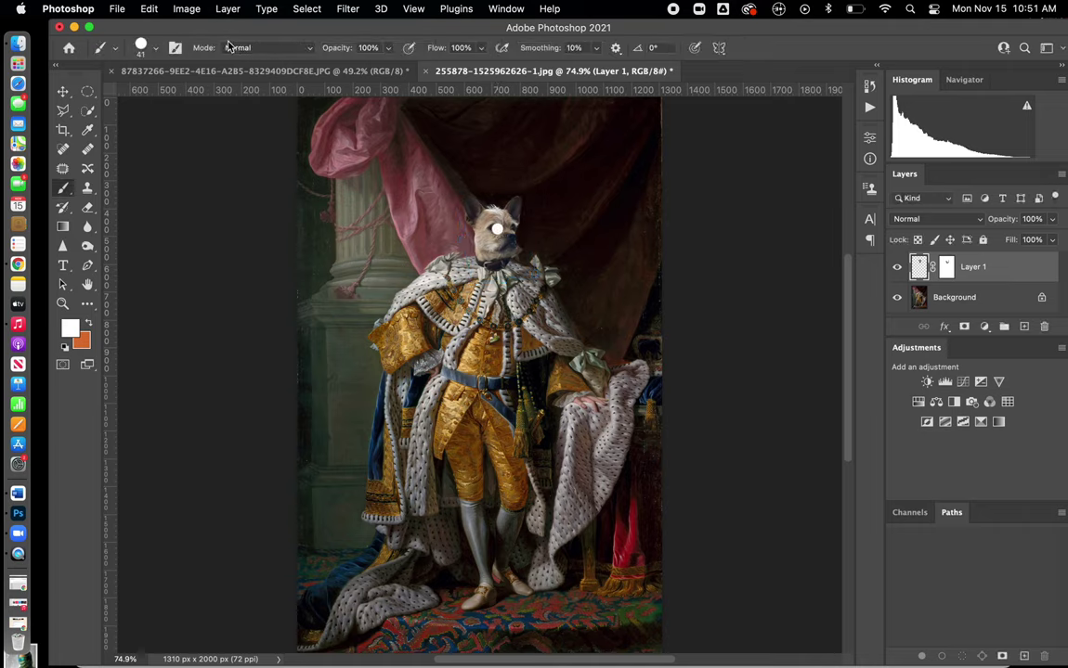
click(148, 8)
click(162, 28)
Clone dark backdrop over the leftover grey scraps beside the dog's chin on the Background layer with the Clone Stamp.
key(z)
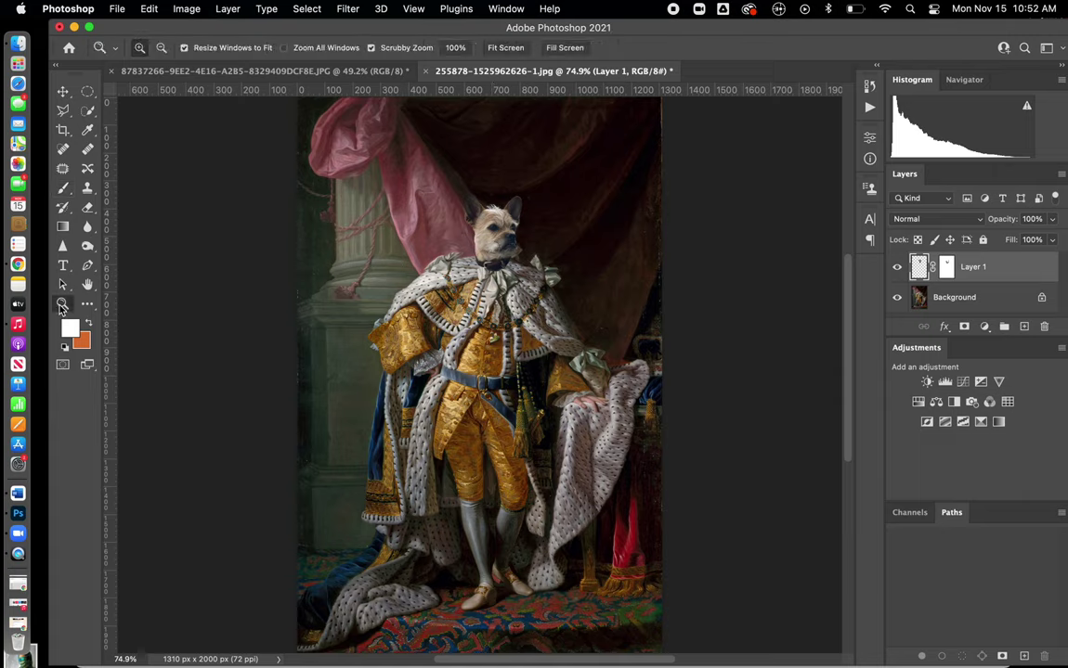
drag(506, 247, 510, 247)
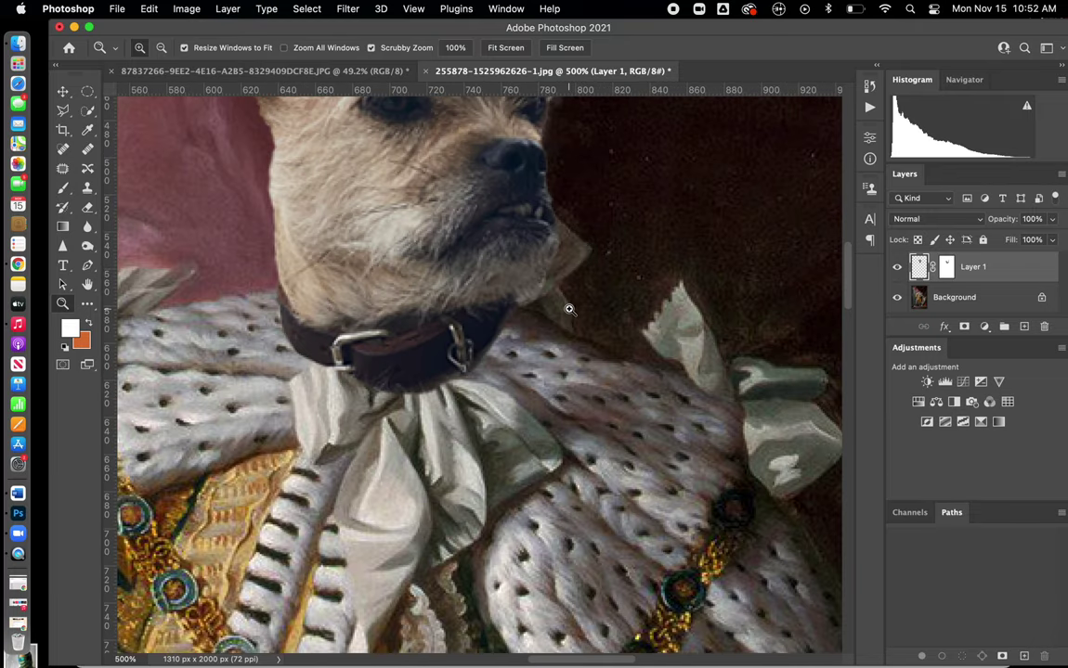
scroll(567, 307, right, 5)
scroll(568, 307, up, 3)
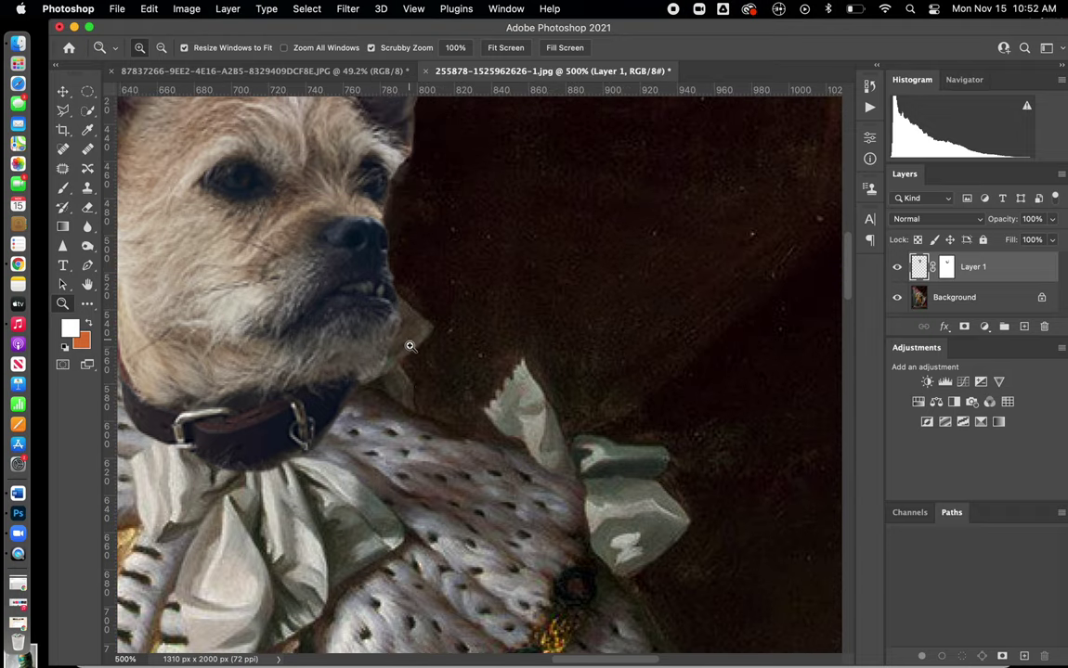
click(975, 298)
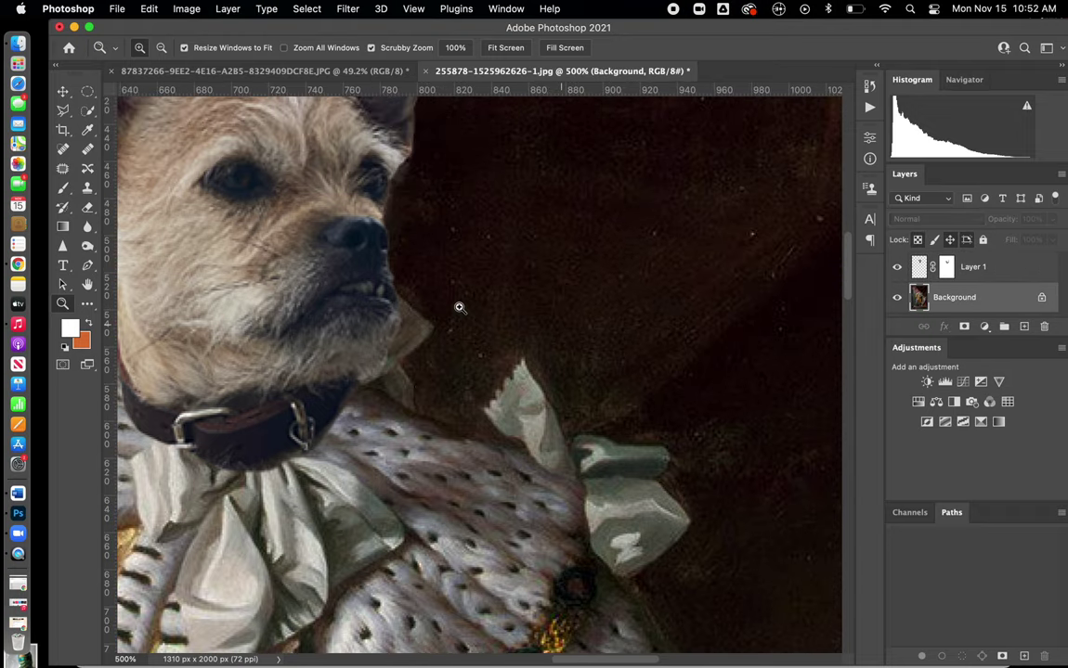
click(87, 186)
alt+click(504, 231)
mouse_move(446, 285)
mouse_down()
mouse_move(410, 353)
mouse_move(420, 350)
mouse_up()
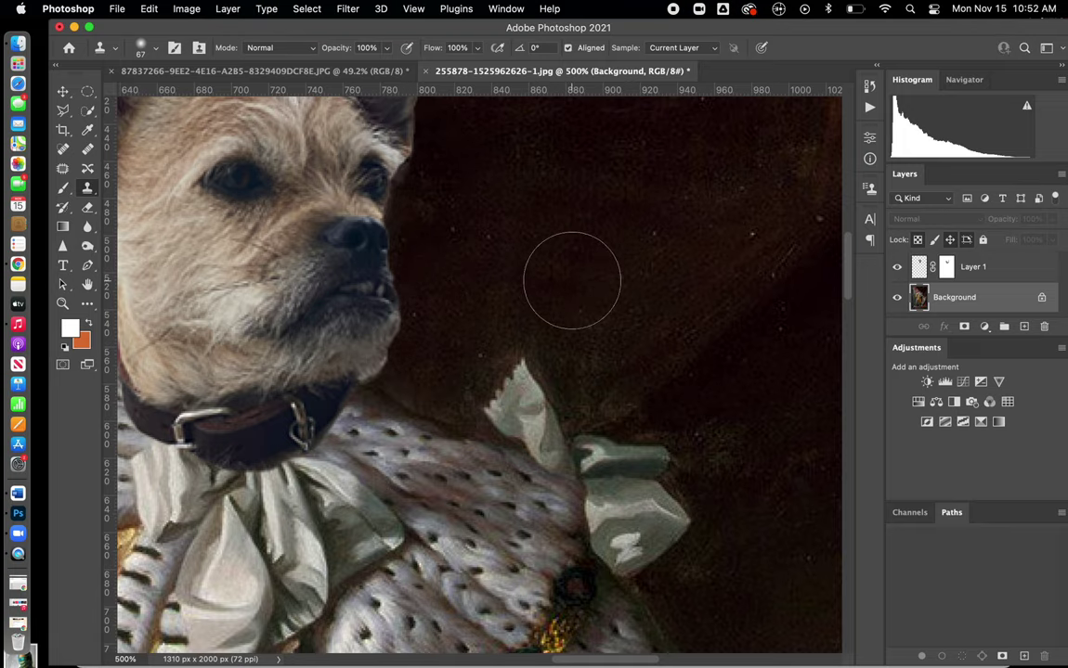
Try lightening the cheek and side of the dog's face on Layer 1 with the Dodge tool, using Midtones at 50% exposure.
key(super+0)
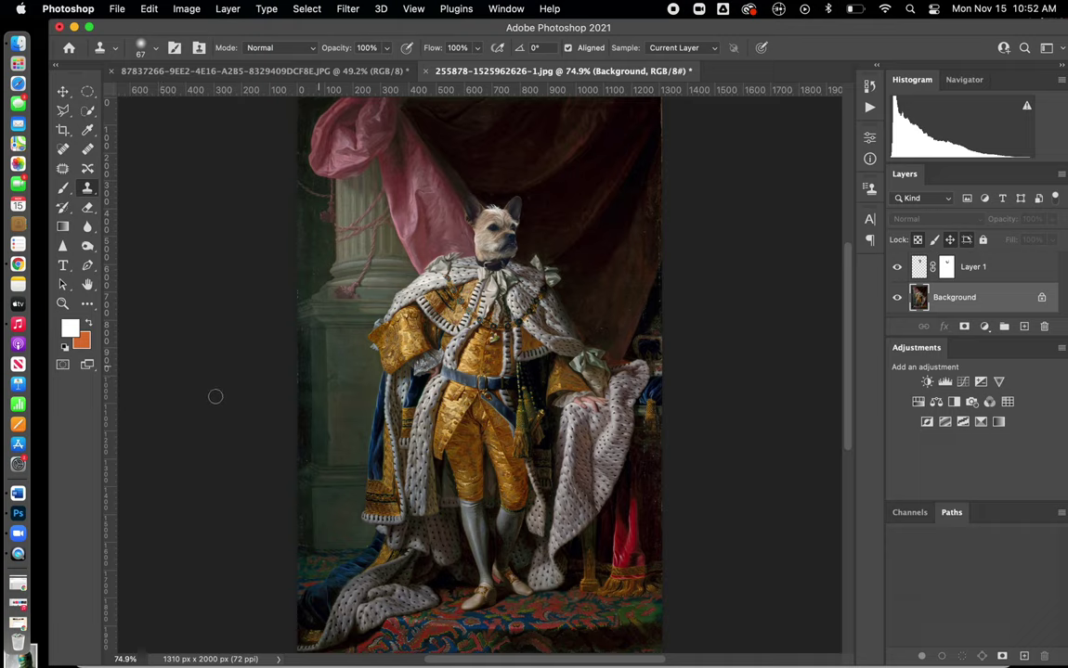
click(62, 305)
click(492, 245)
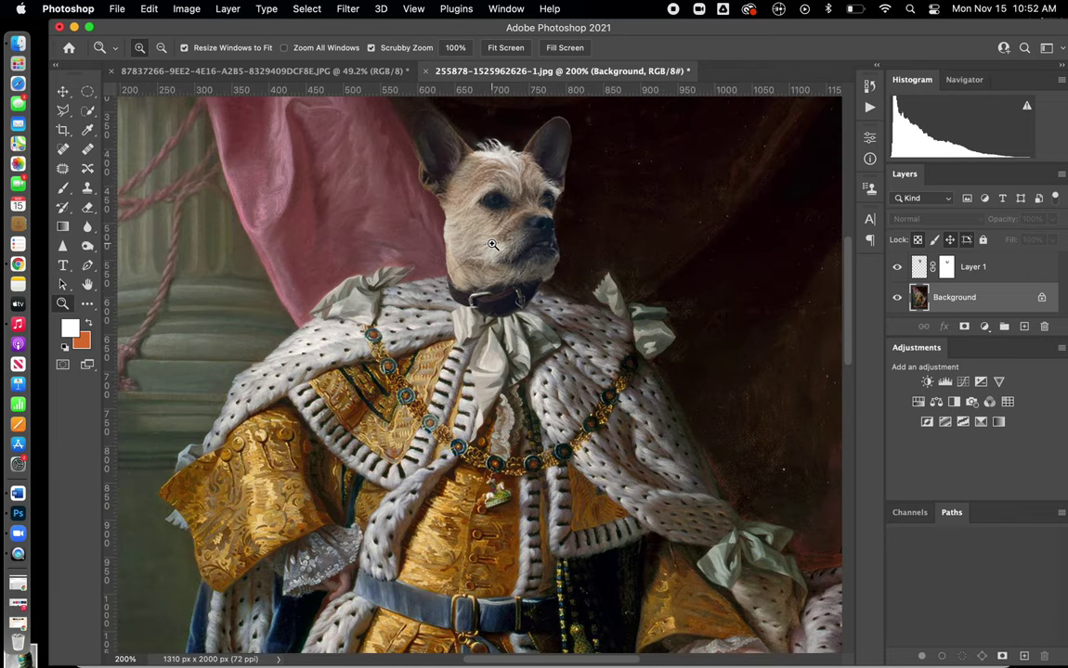
click(88, 248)
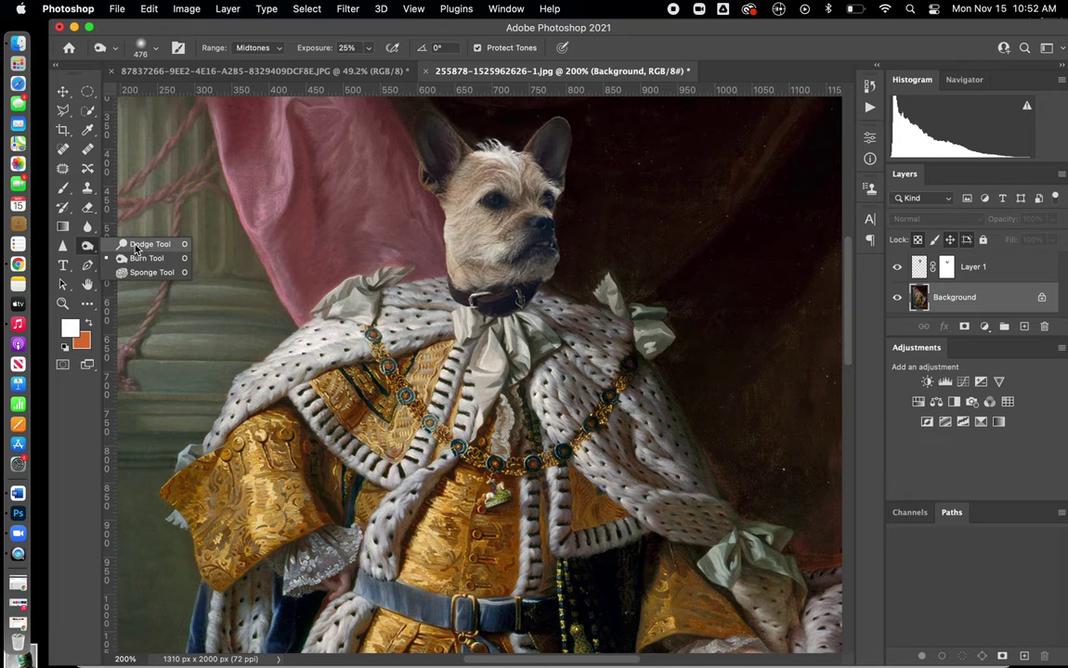
click(139, 245)
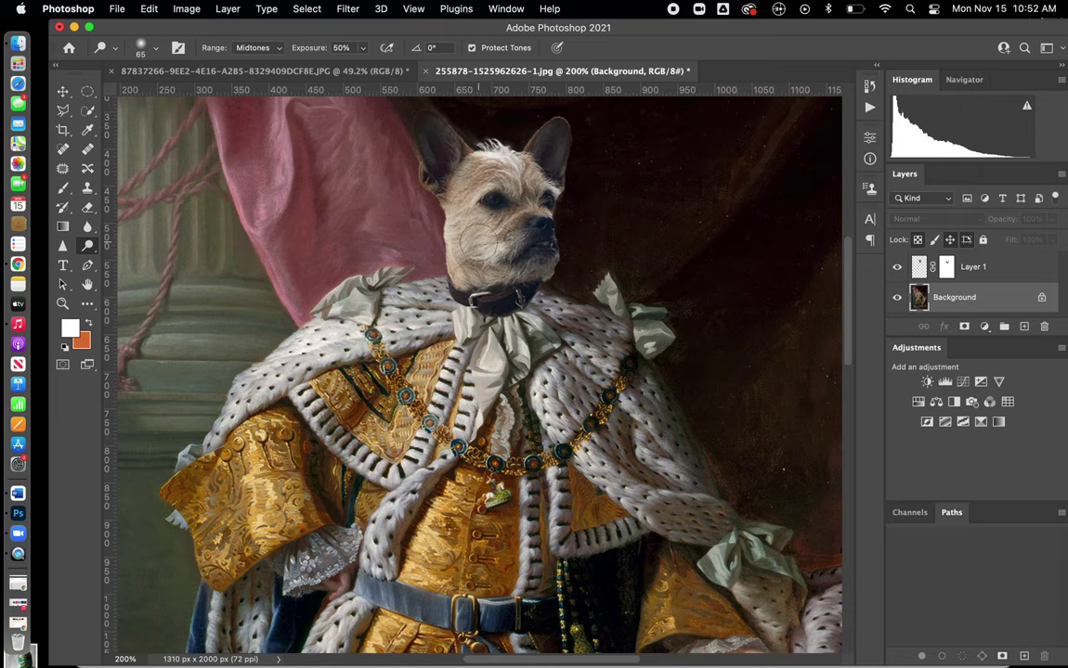
click(919, 266)
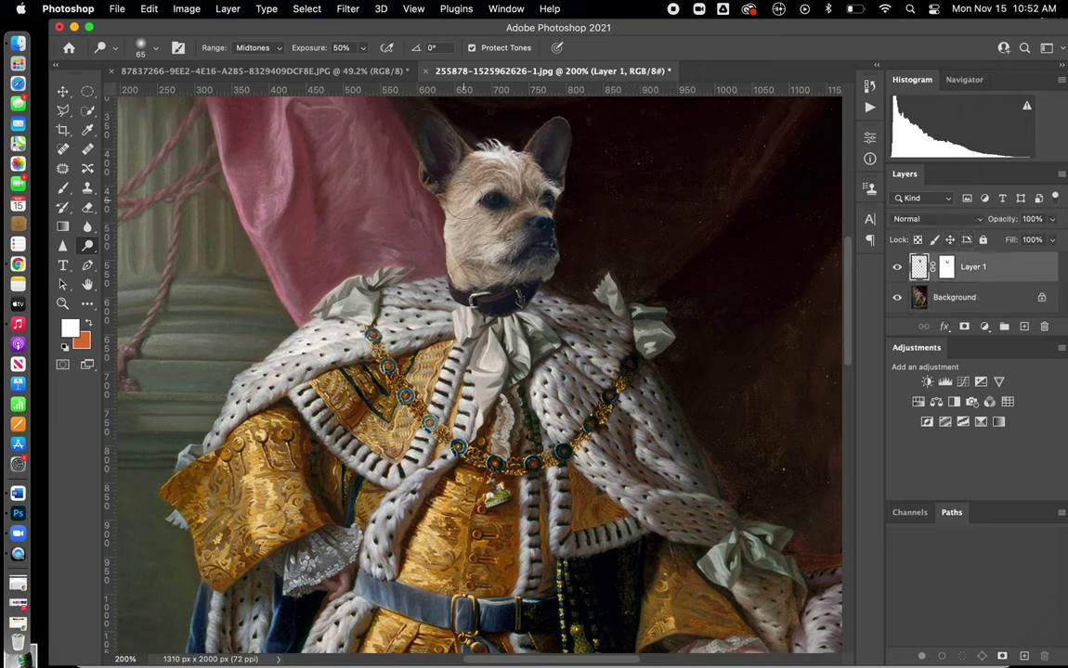
mouse_move(465, 236)
mouse_down()
mouse_move(469, 184)
mouse_move(415, 200)
mouse_move(413, 227)
mouse_up()
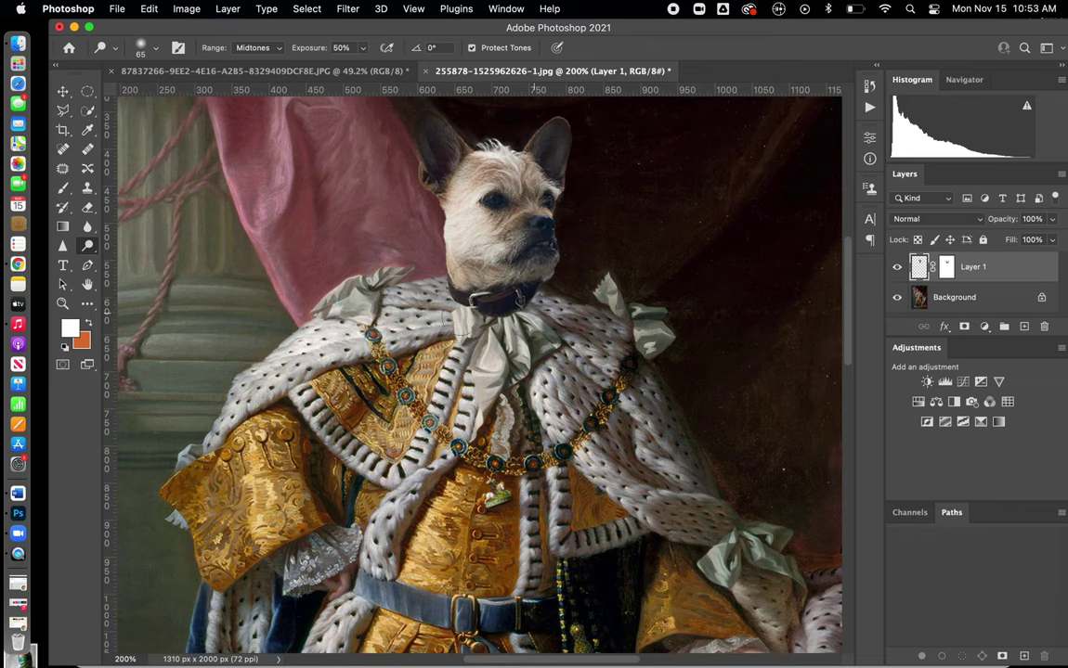
Undo the dodge strokes on the dog's face.
click(143, 10)
click(177, 28)
click(149, 8)
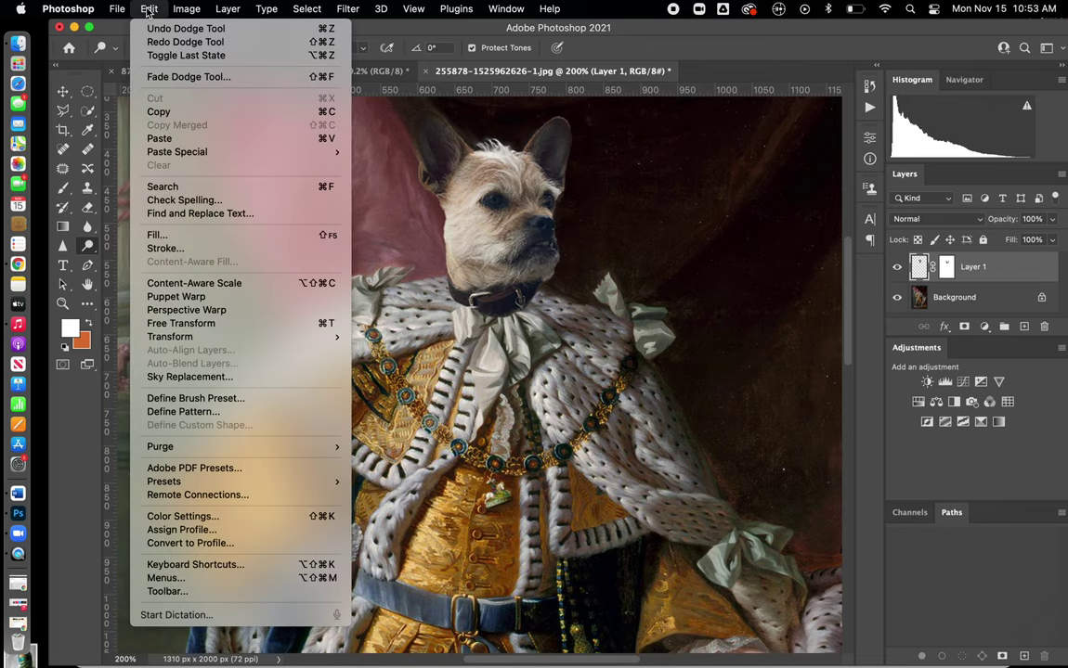
click(153, 28)
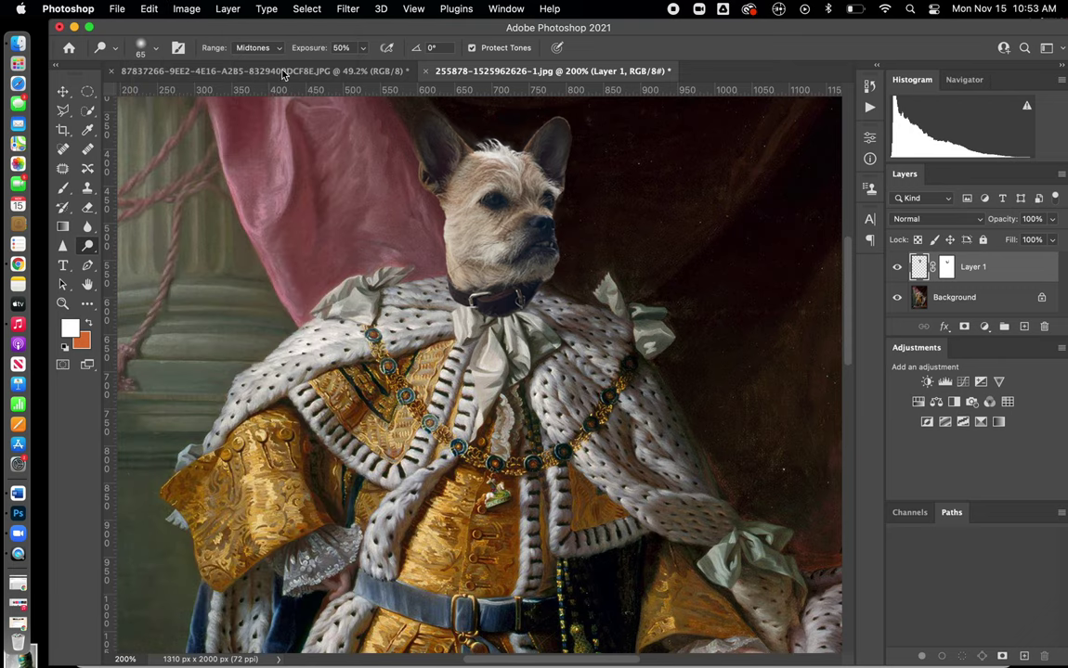
Darken the dog's ears and the edges of the head with a 41 px Burn tool, using Midtones at 25% exposure.
right_click(86, 248)
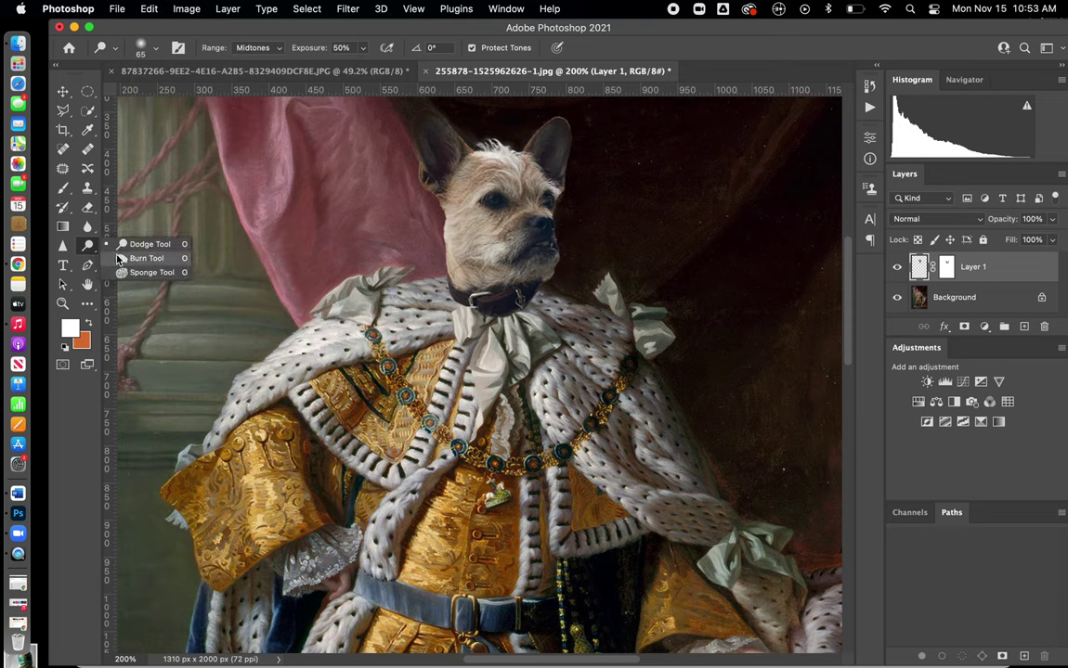
click(121, 259)
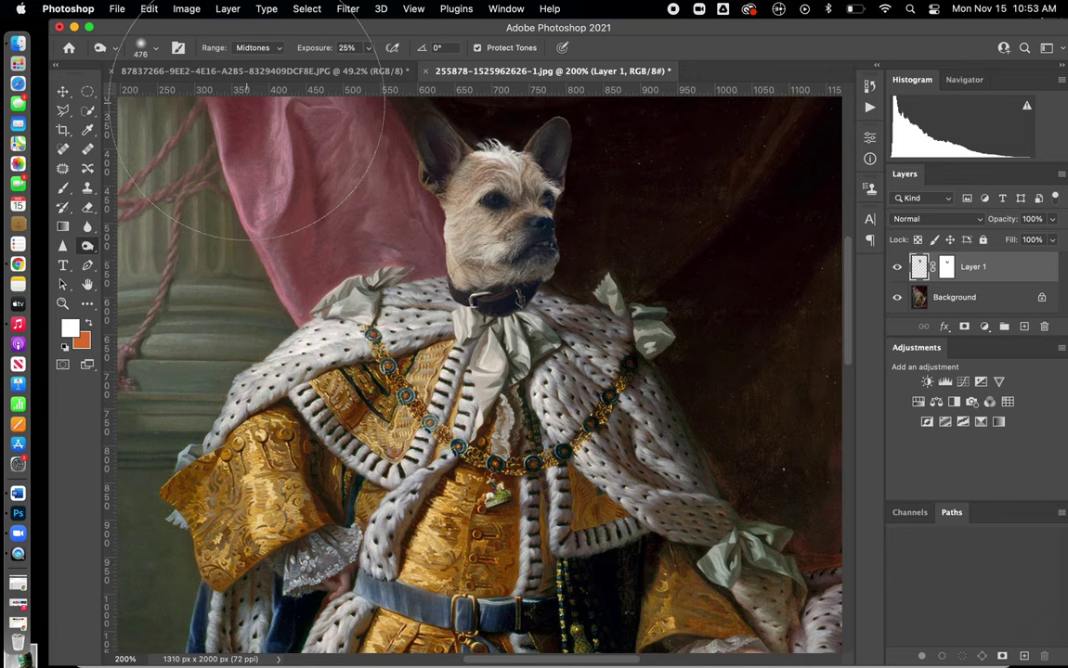
click(141, 49)
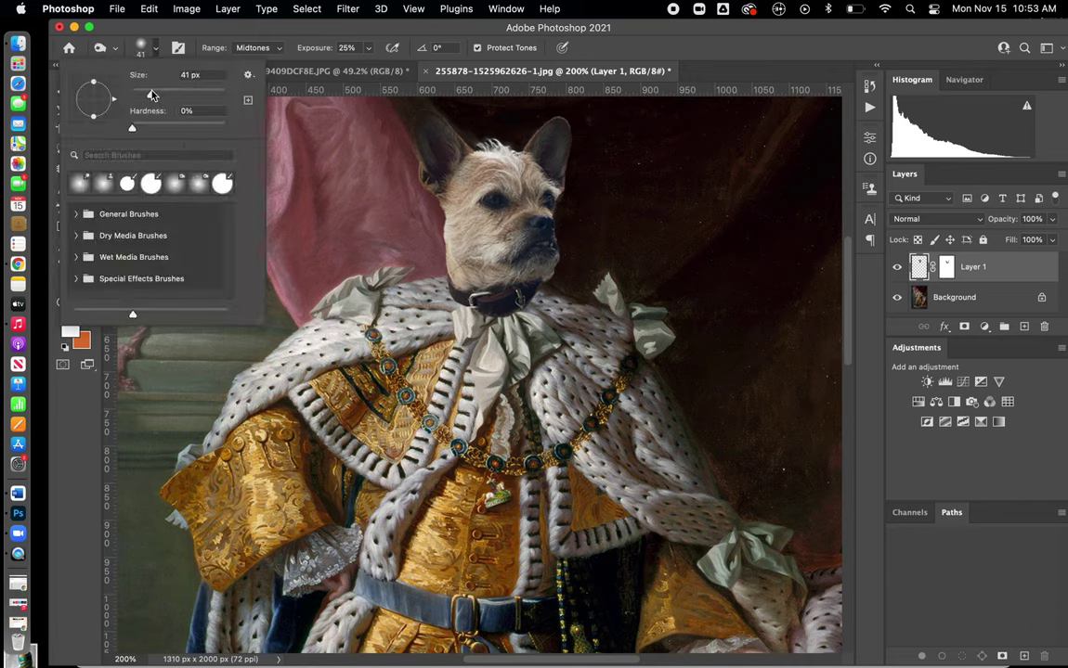
key(Return)
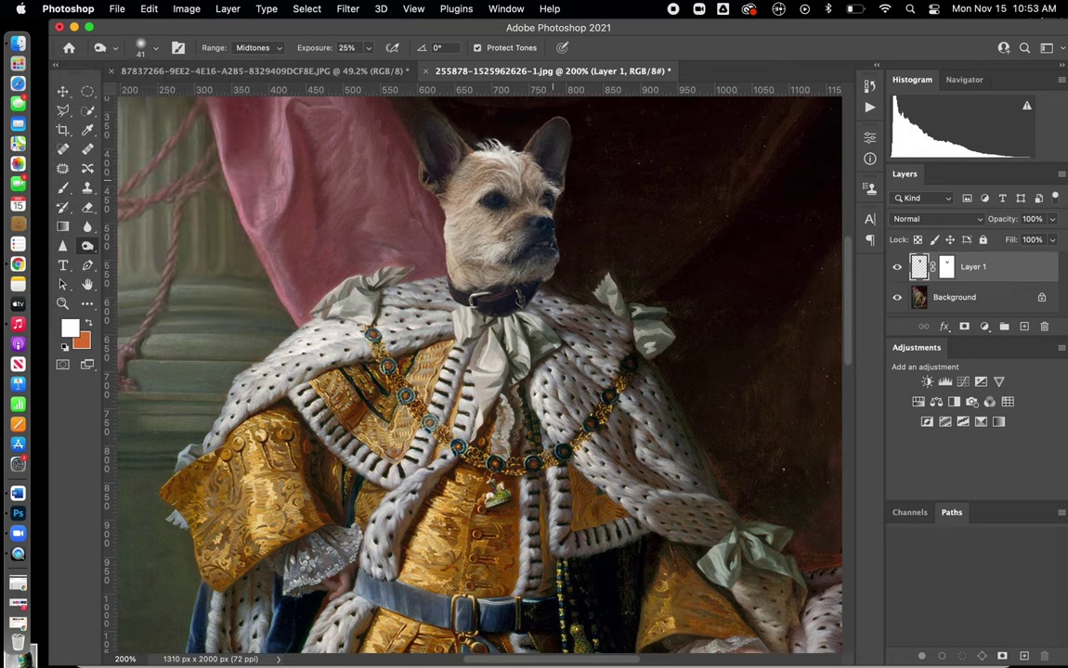
mouse_move(558, 153)
mouse_down()
mouse_move(556, 134)
mouse_move(546, 216)
mouse_move(492, 198)
mouse_move(541, 280)
mouse_move(459, 183)
mouse_move(427, 203)
mouse_up()
mouse_move(469, 144)
mouse_down()
mouse_move(443, 137)
mouse_move(476, 141)
mouse_up()
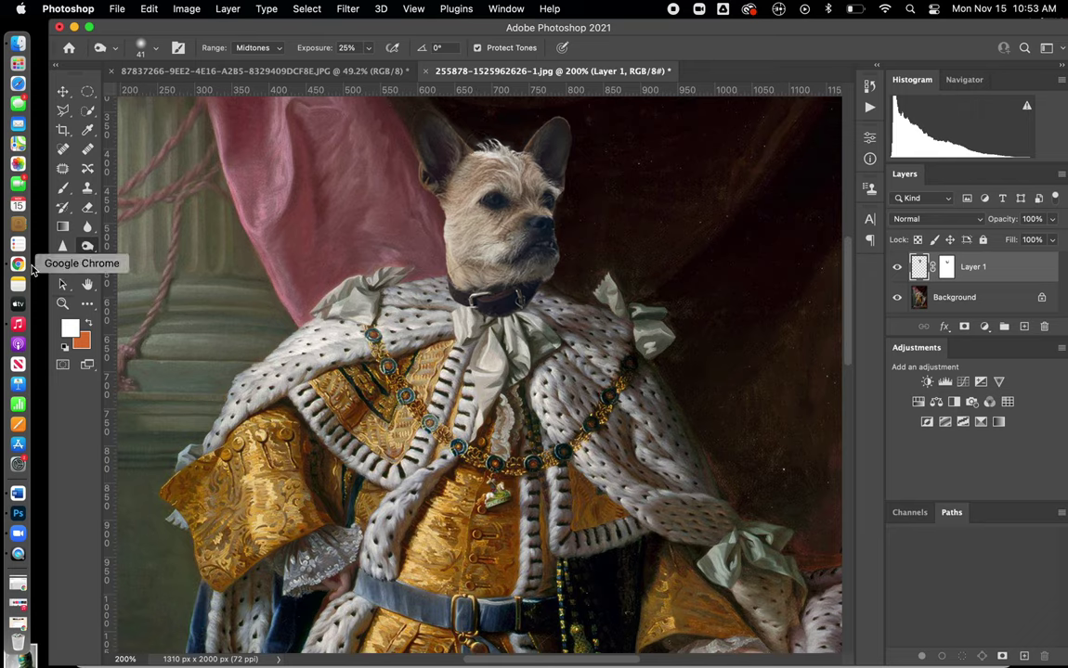
Paint black on Layer 1's mask with the 41 px brush to clean the edge beside the dog's chin and collar.
key(z)
drag(558, 285, 558, 284)
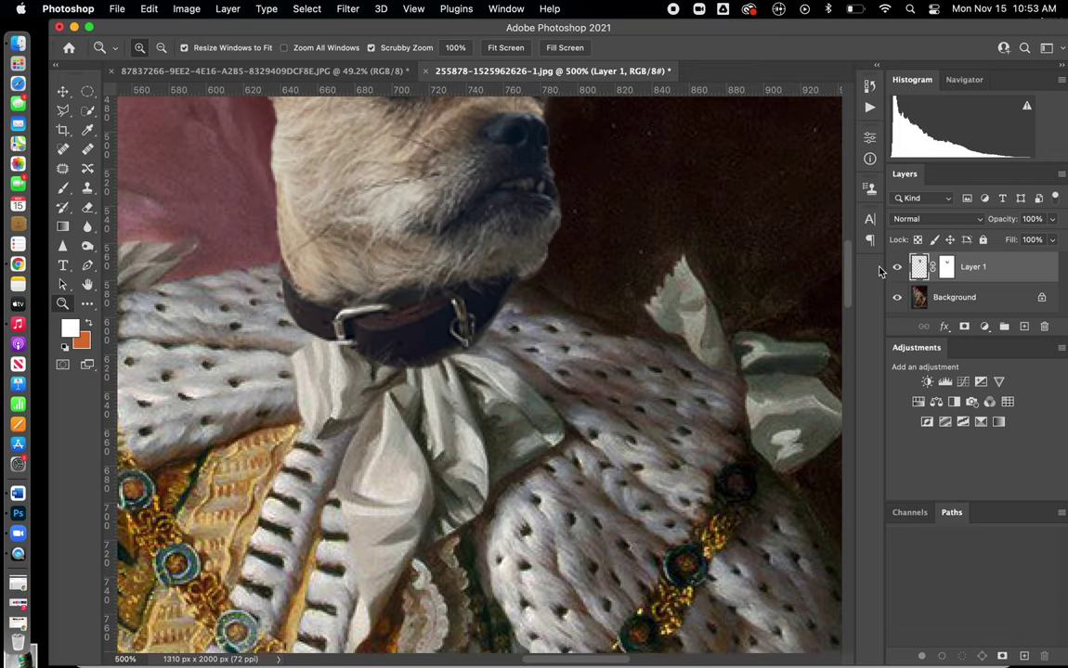
key(super+backslash)
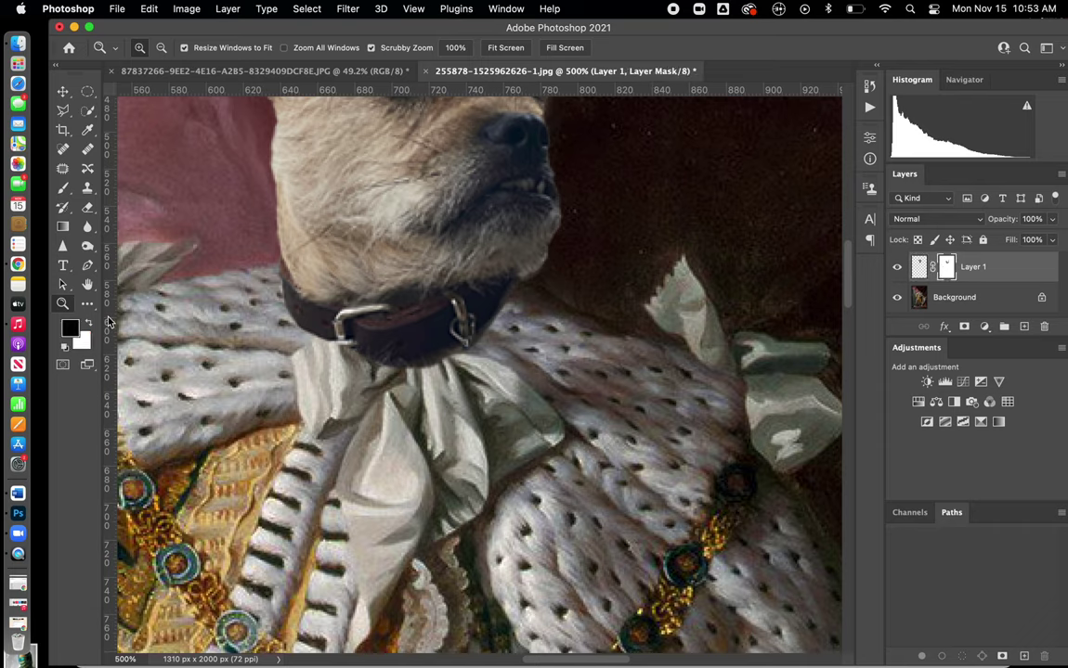
click(62, 187)
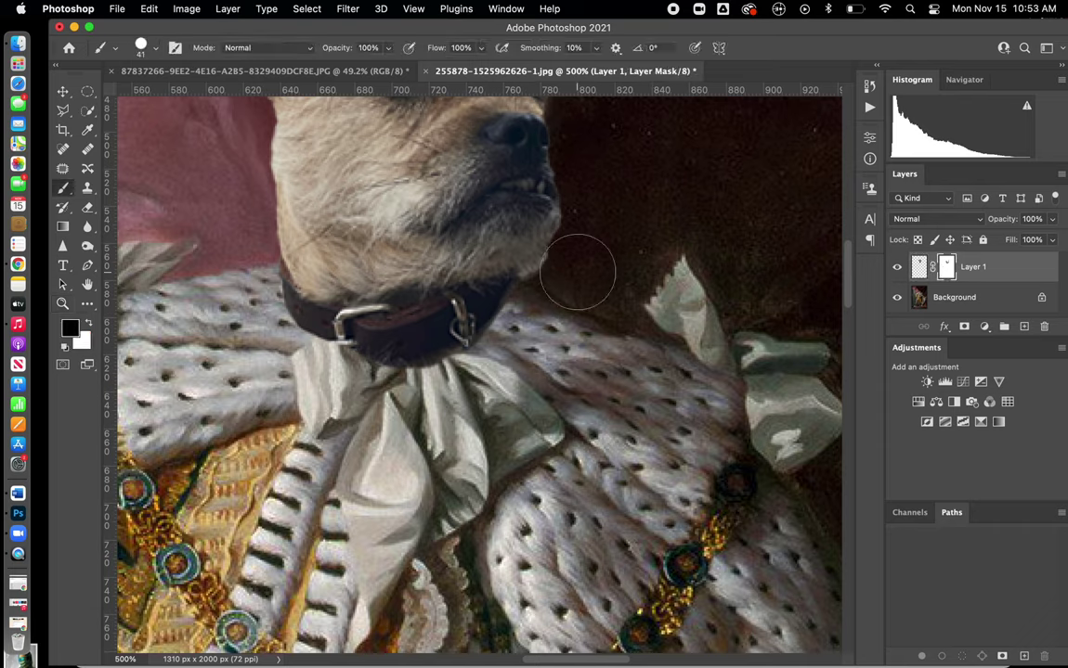
drag(574, 275, 546, 303)
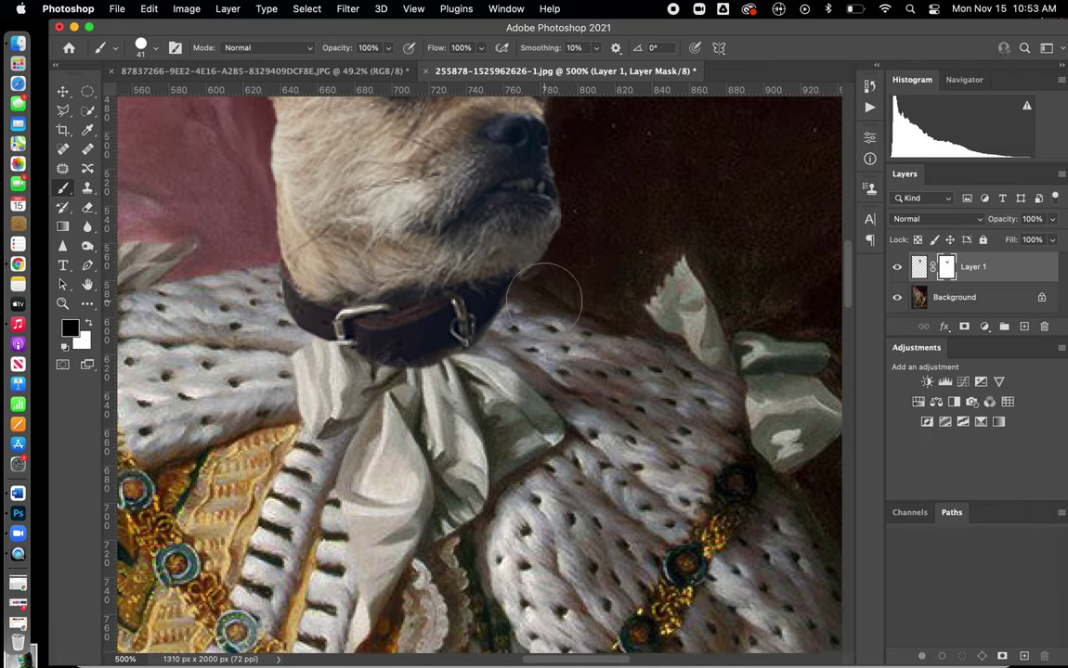
scroll(715, 382, up, 5)
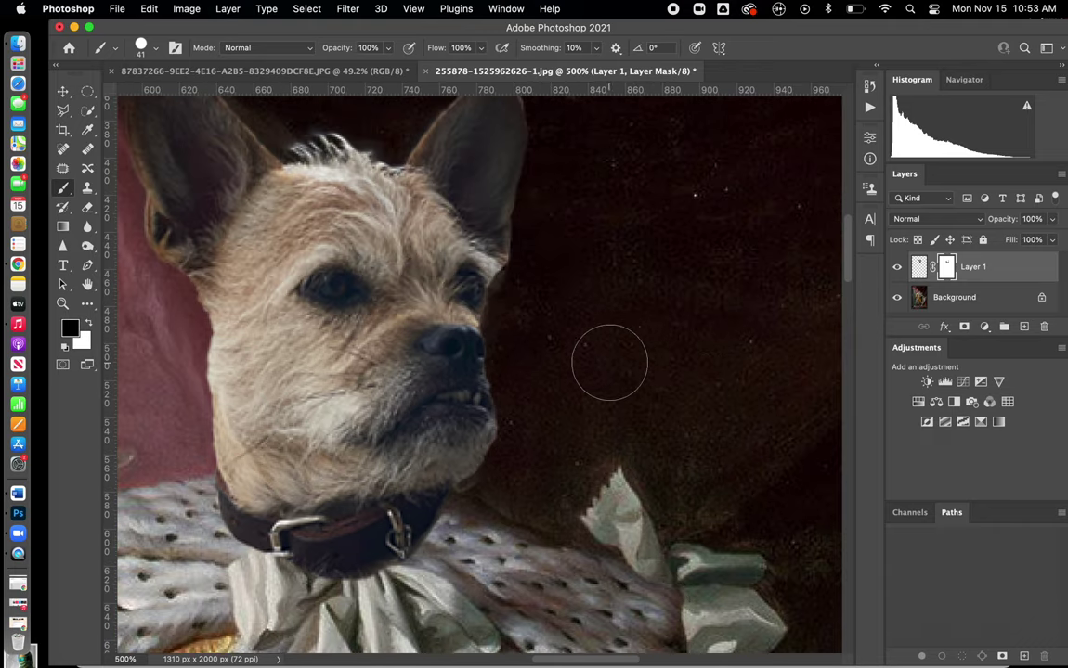
key(super+0)
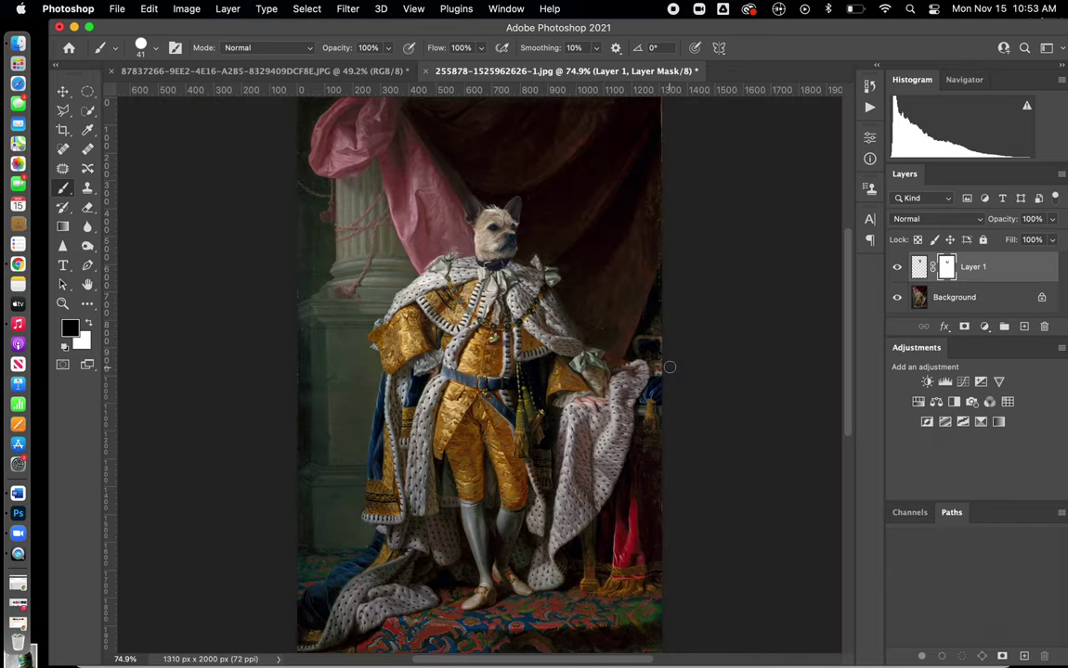
Set up saving a copy of the portrait on the computer in JPEG format.
click(116, 9)
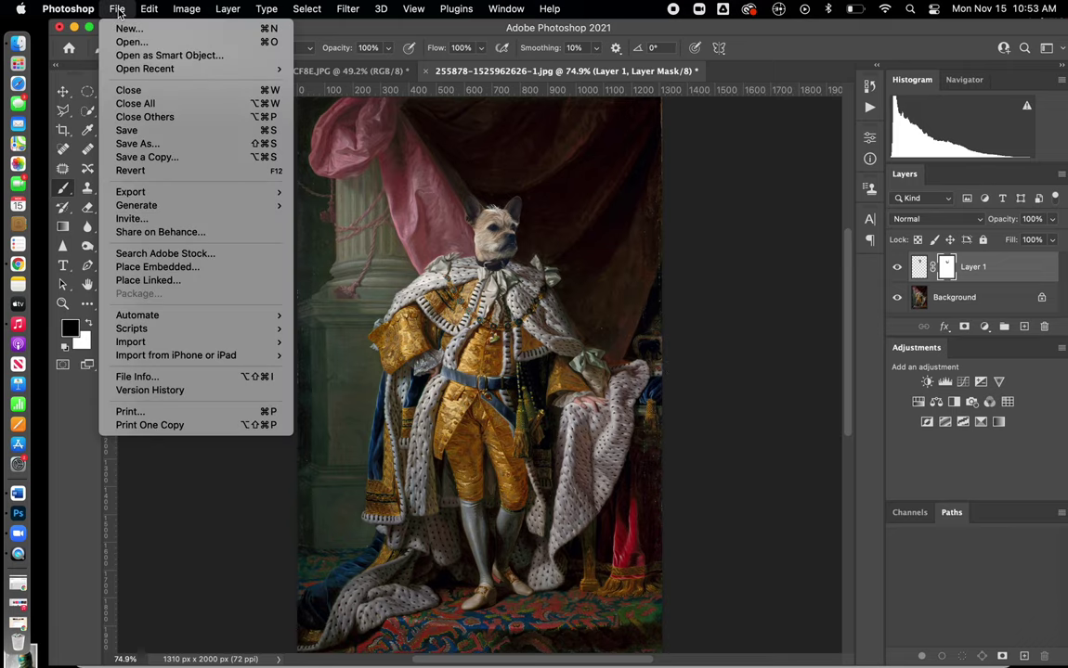
click(134, 145)
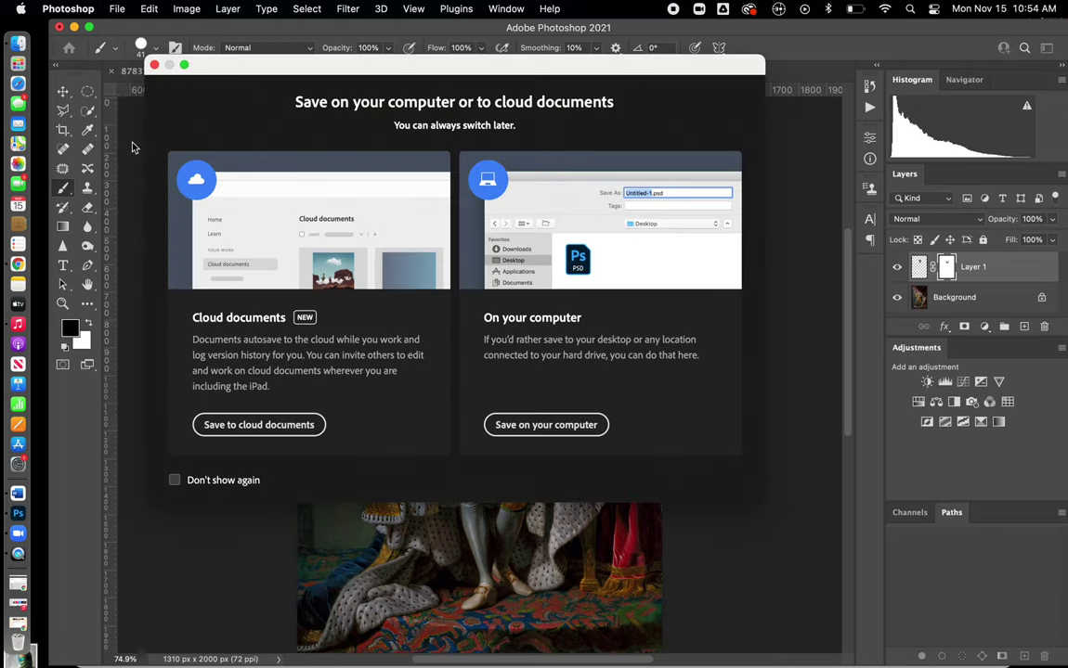
click(532, 425)
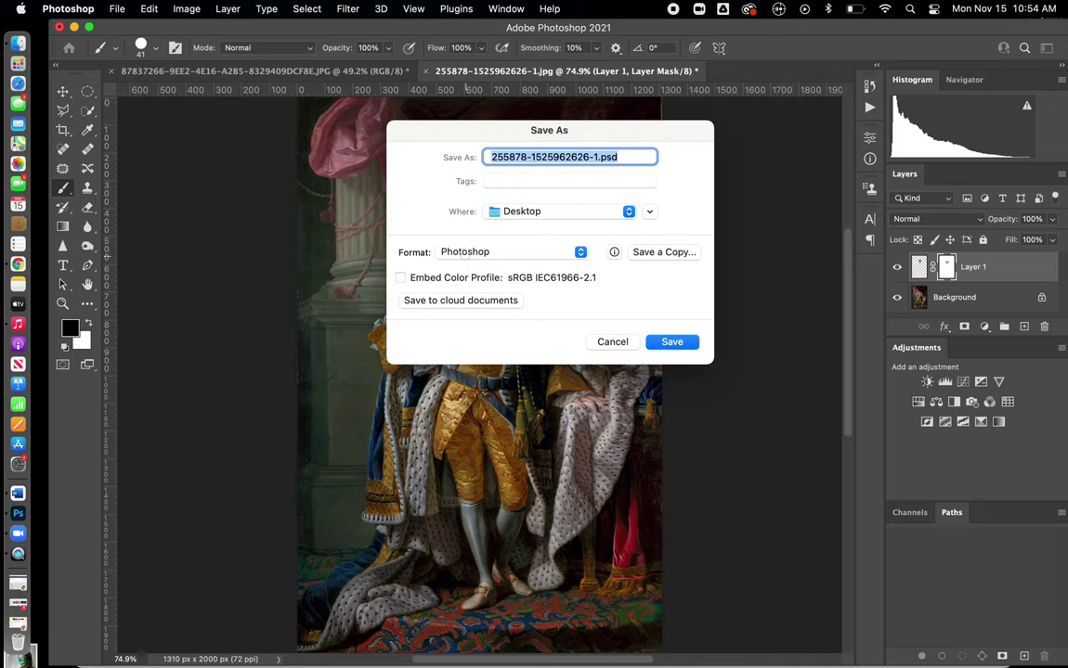
click(466, 253)
click(466, 255)
click(466, 253)
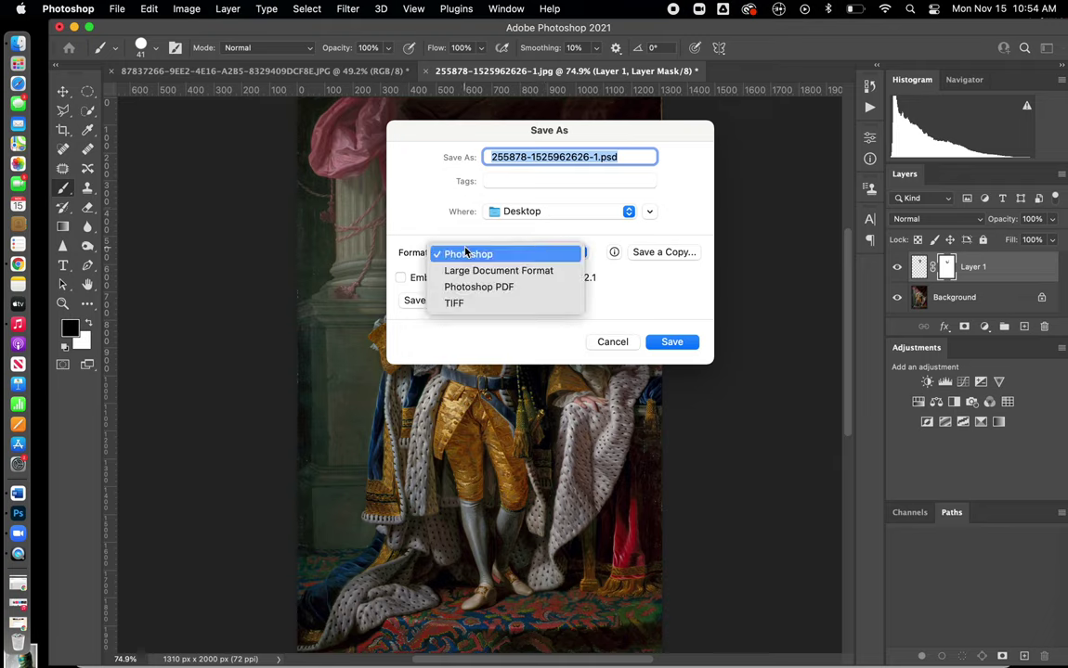
click(466, 253)
click(645, 252)
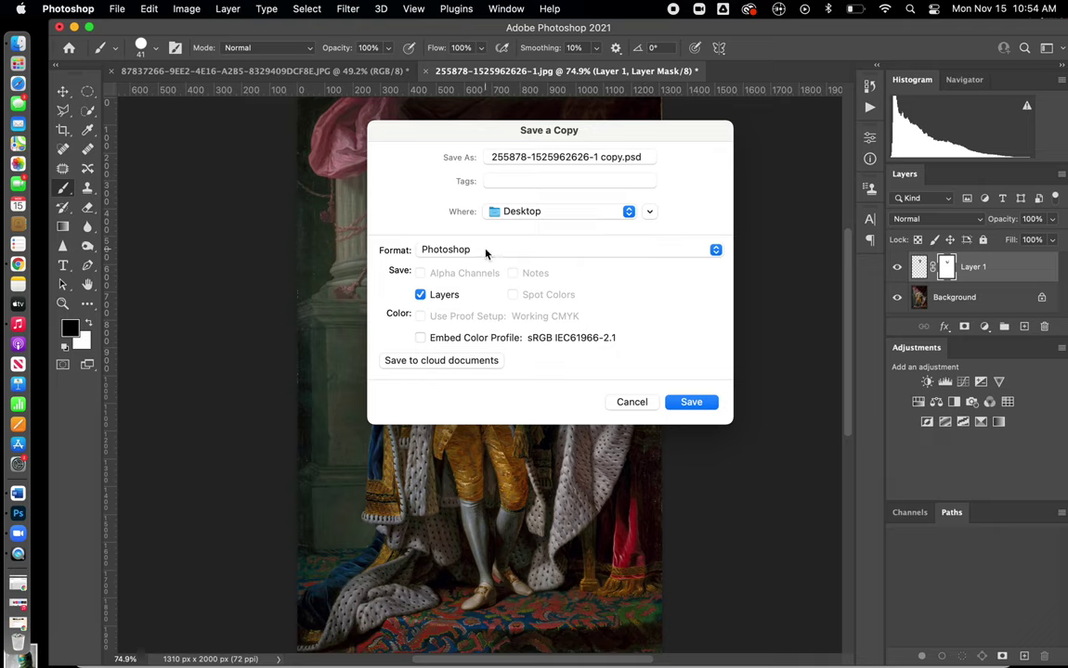
click(485, 250)
click(445, 367)
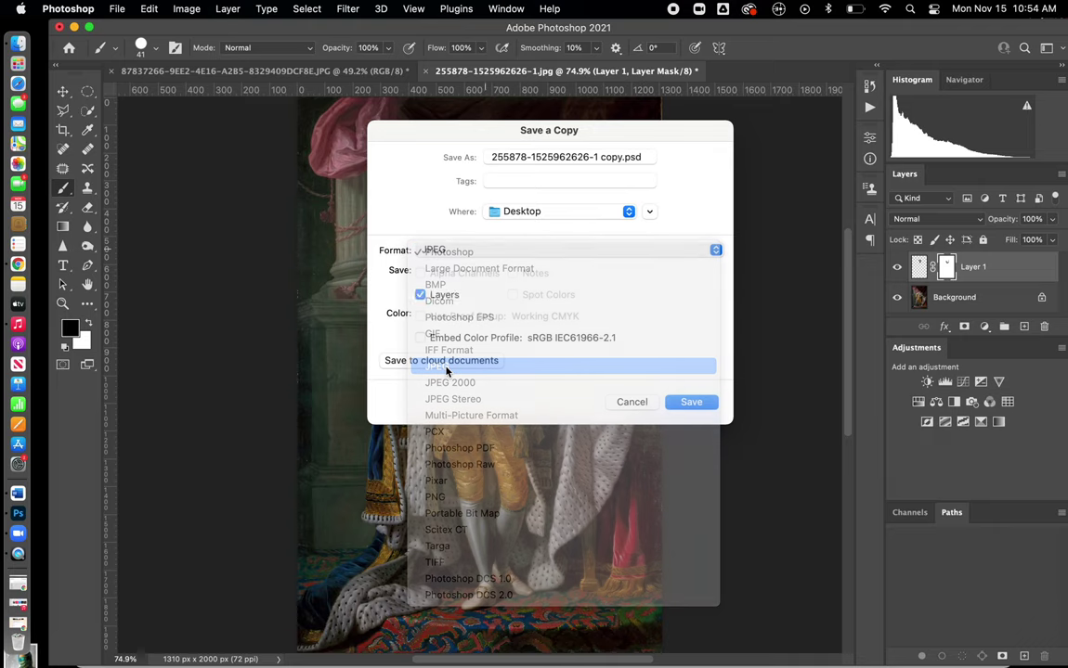
Name the copy kingwoody and save it to the Desktop at Maximum quality 12 in Progressive format with 3 scans.
click(591, 157)
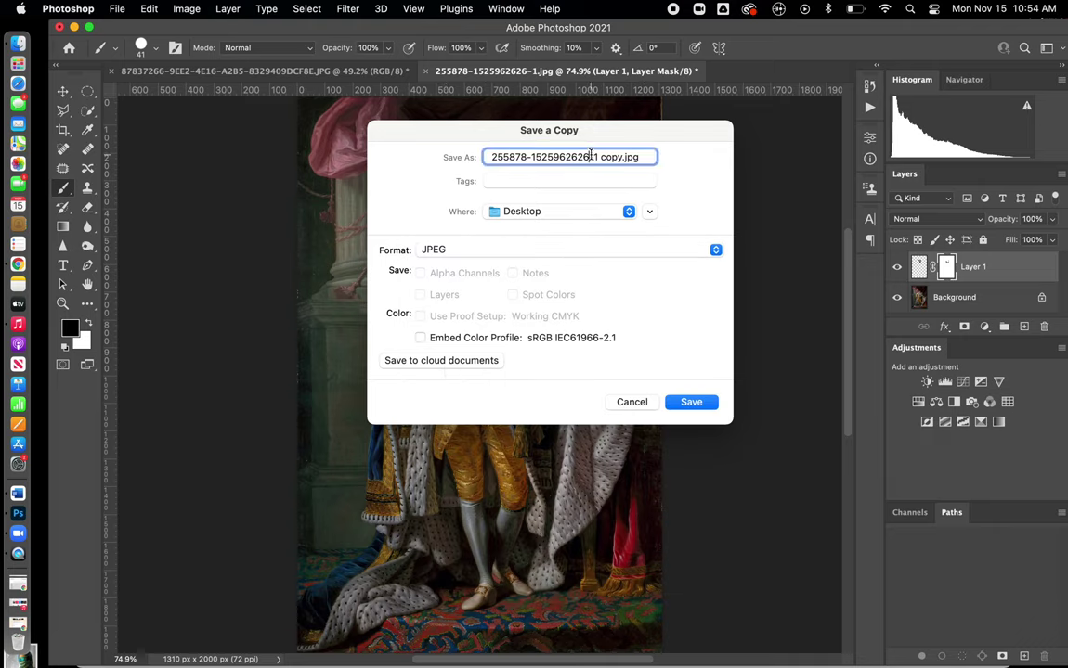
triple_click(591, 157)
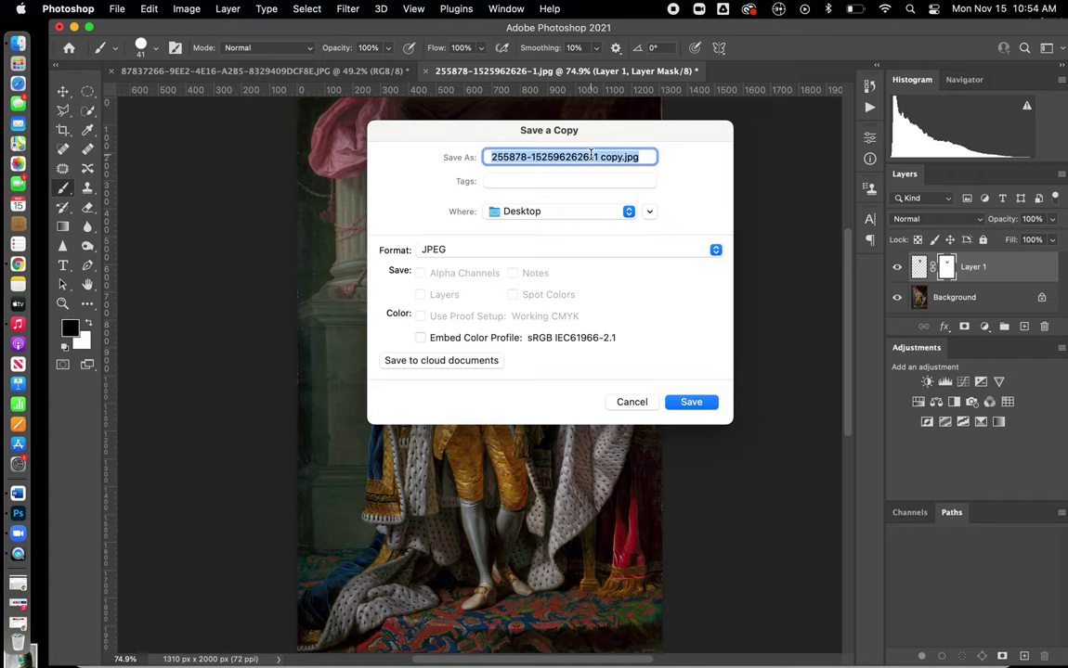
text(kingwoody)
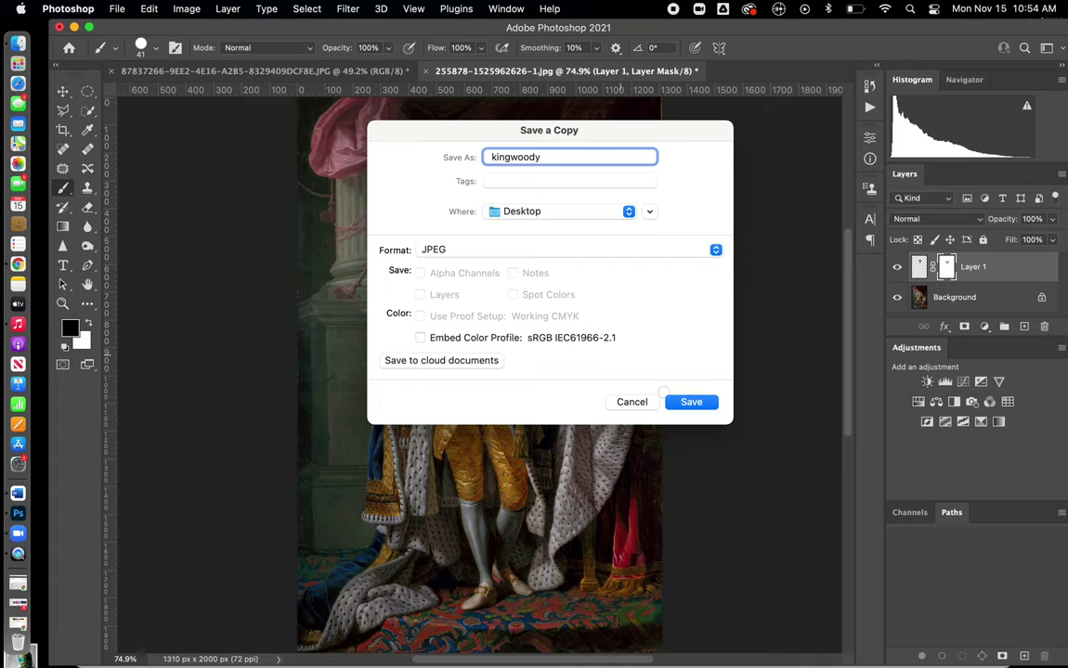
click(690, 402)
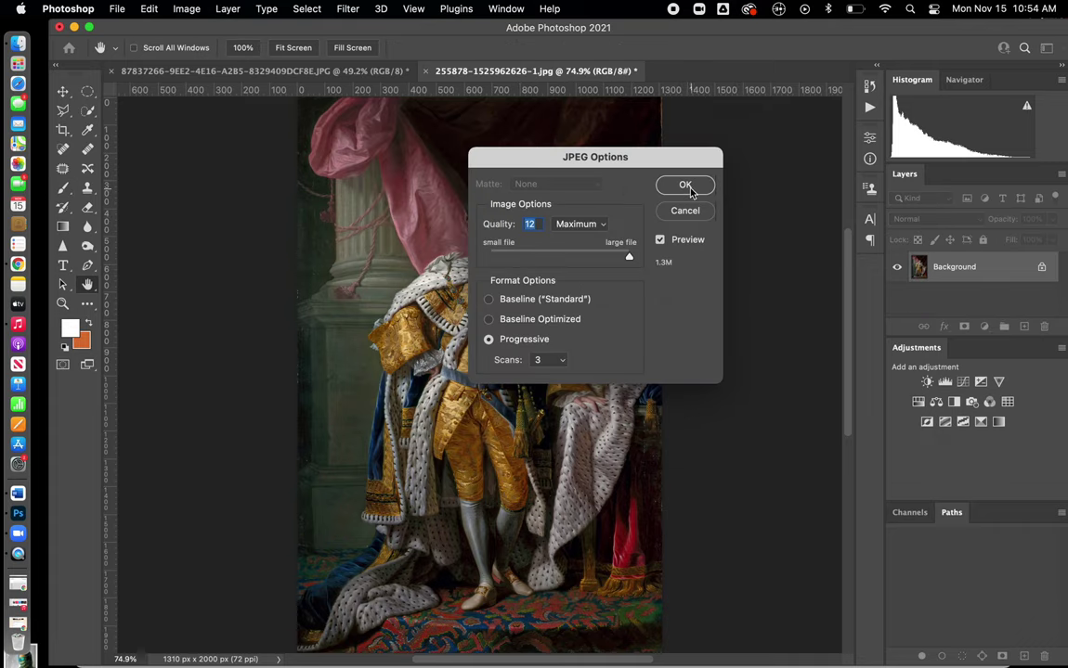
click(687, 187)
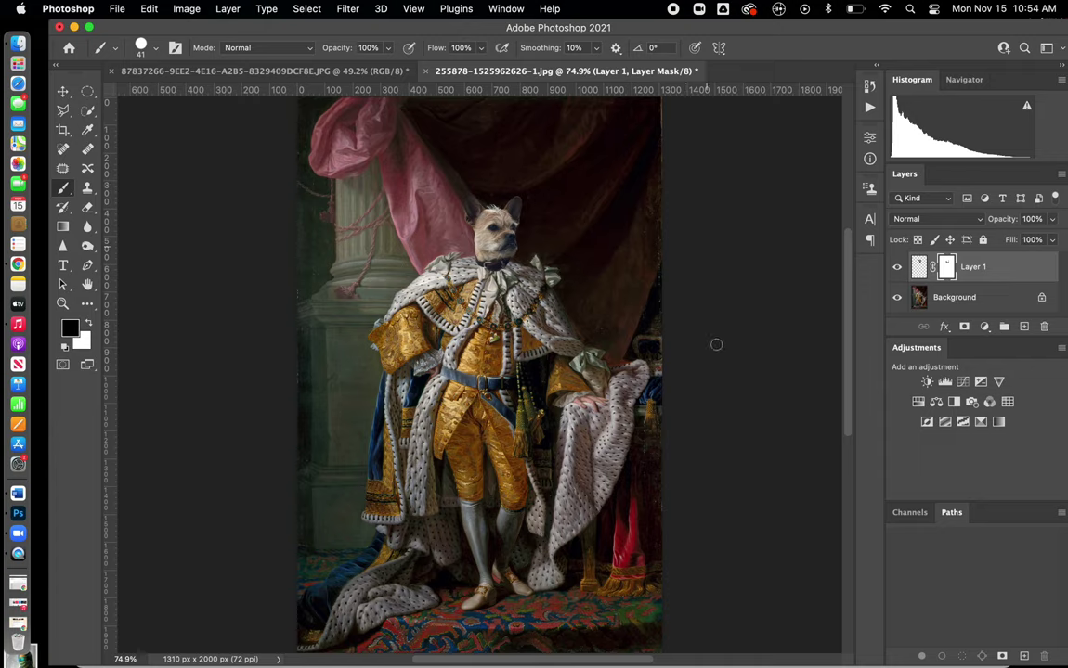